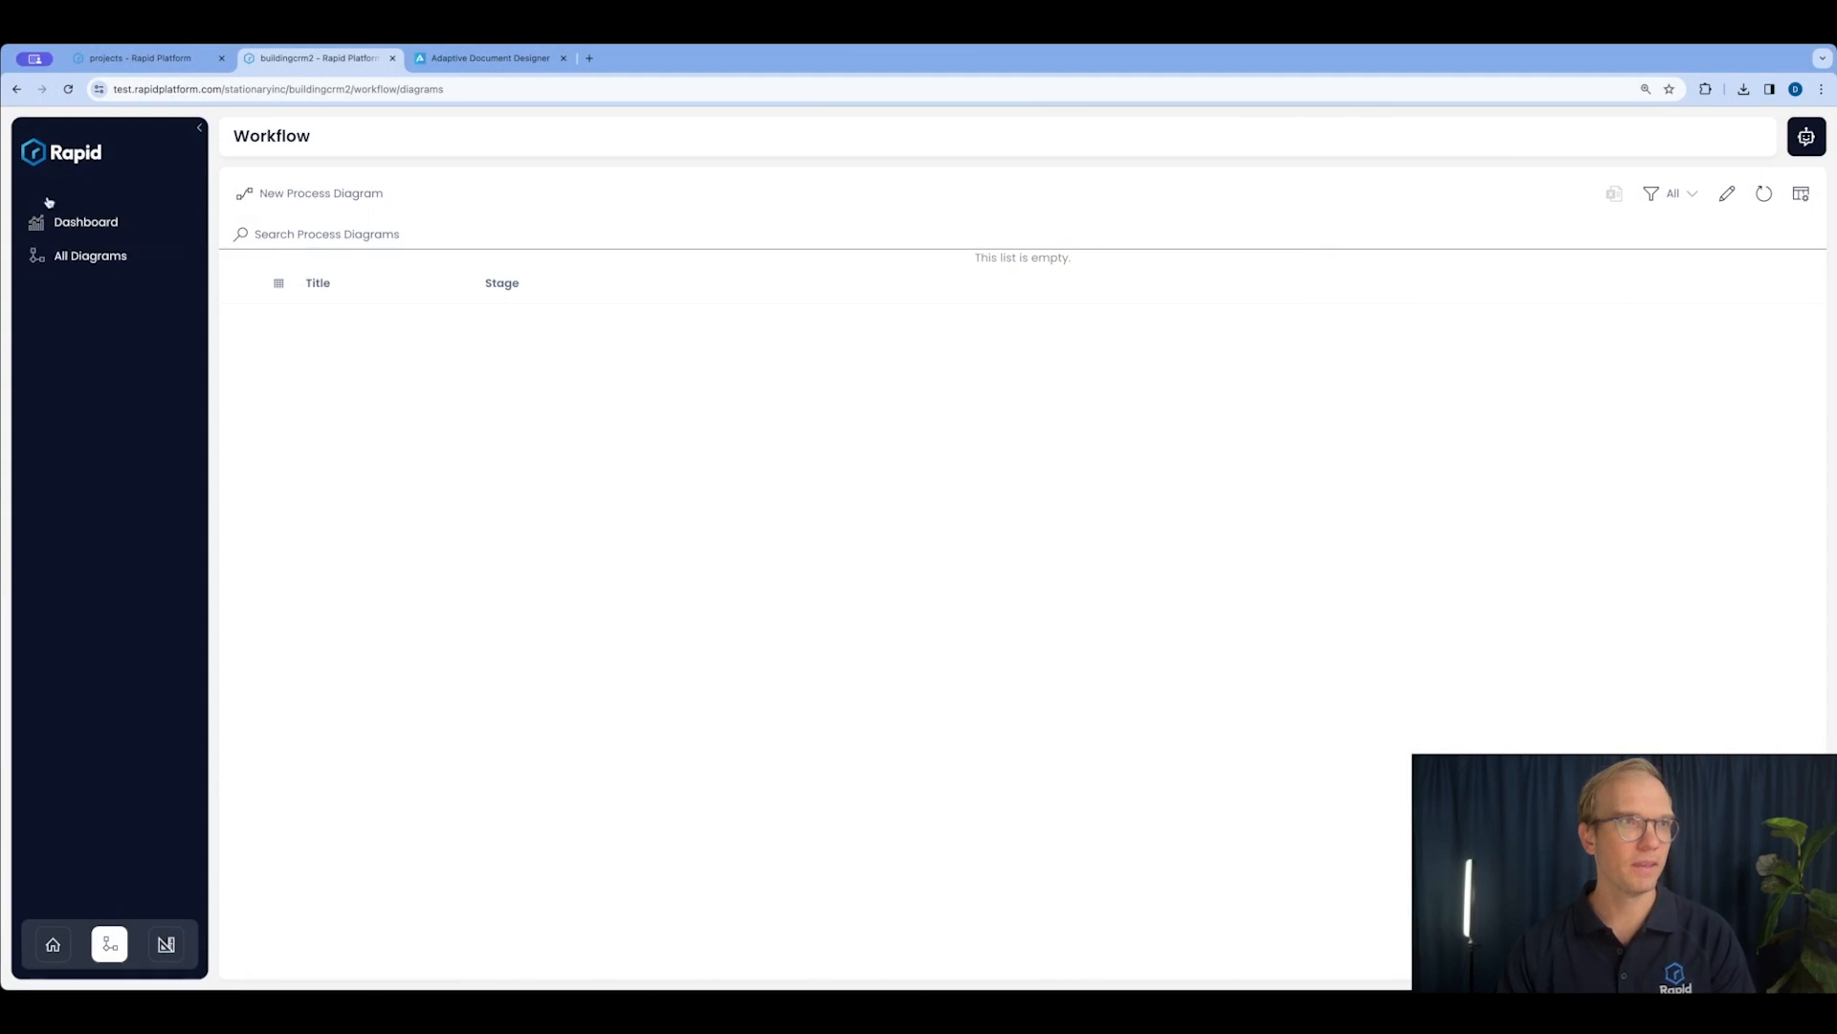
# In the Workflow diagrams list, create a process diagram titled "New Lead Process".
pyautogui.click(54, 944)
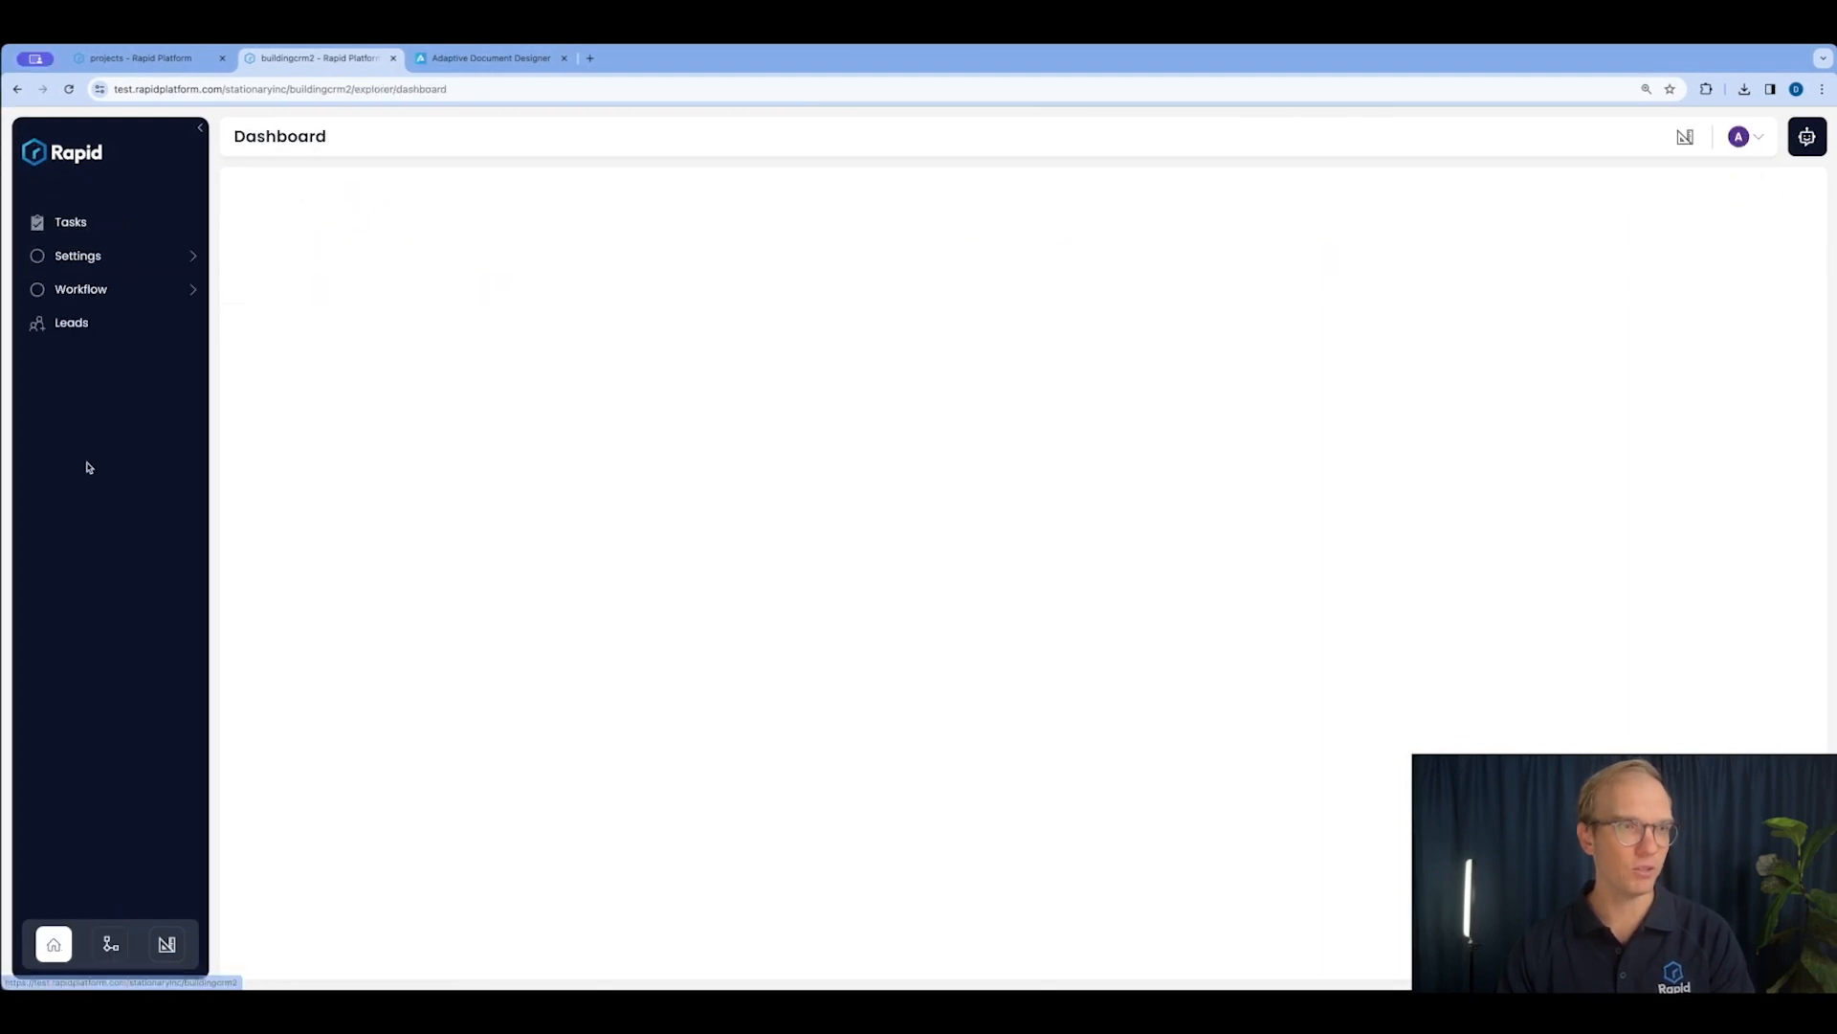
pyautogui.click(109, 945)
pyautogui.click(120, 260)
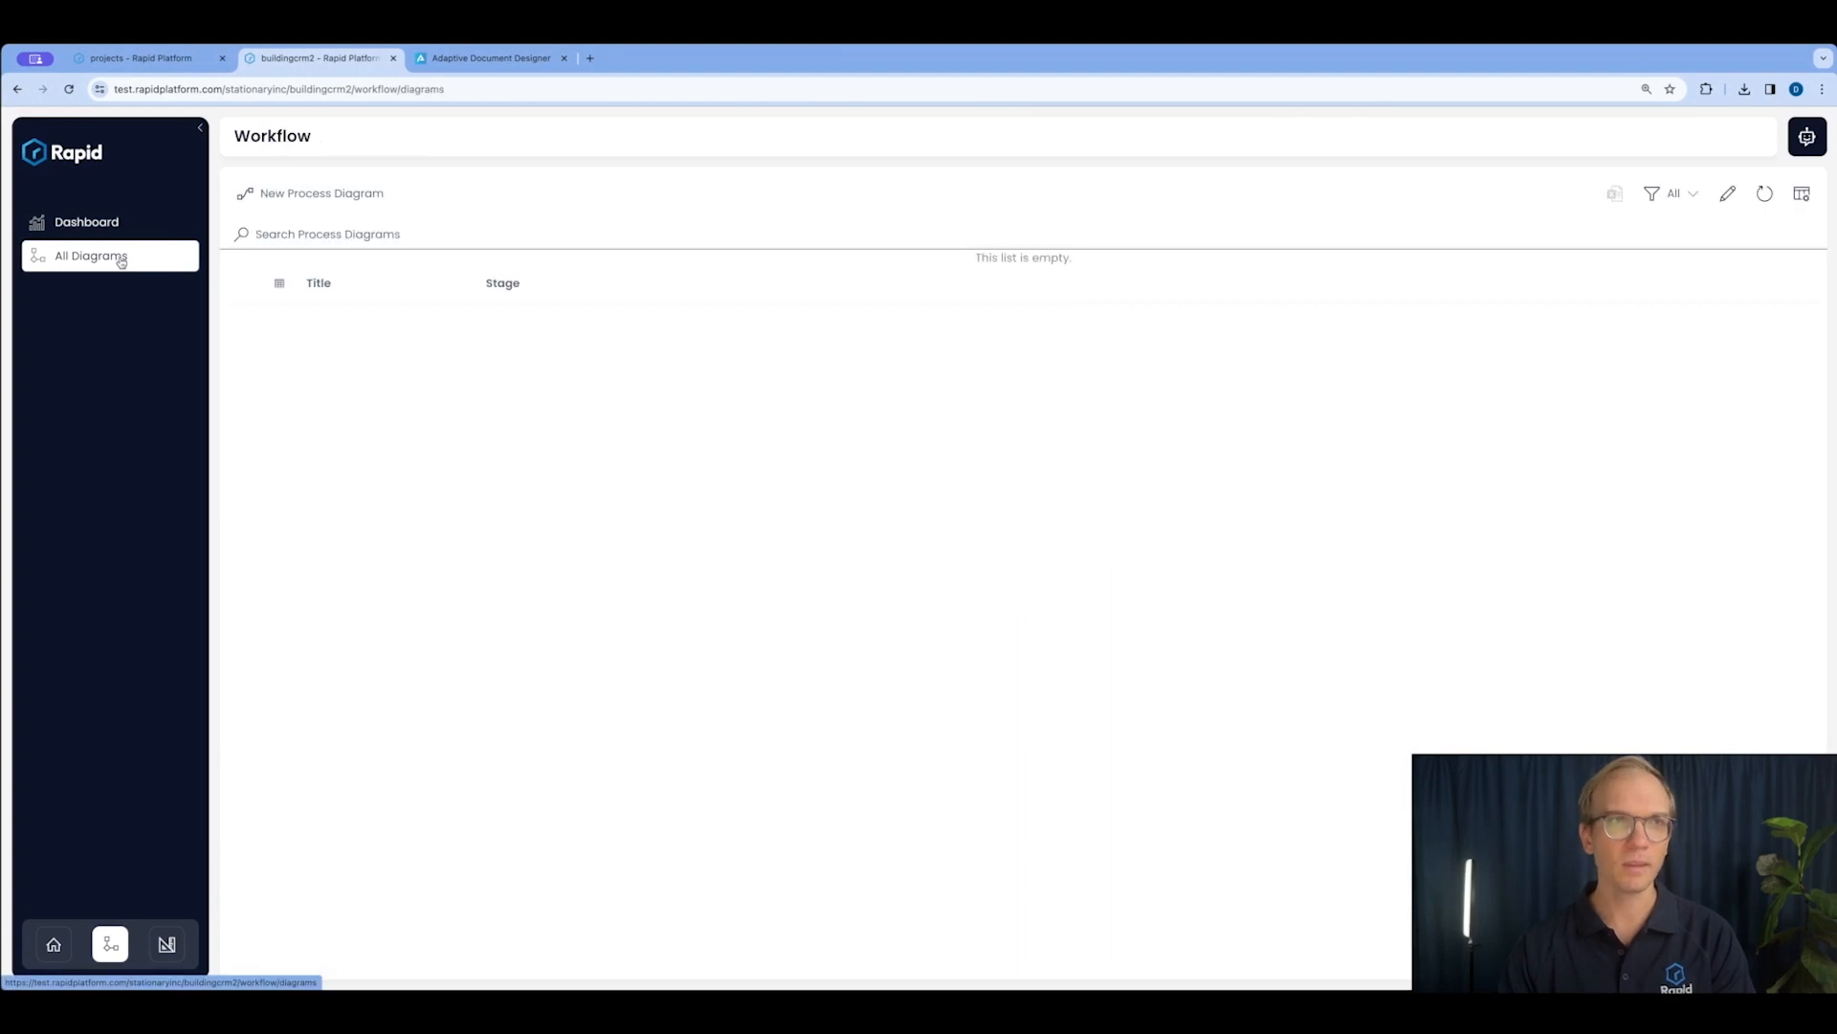
pyautogui.click(326, 197)
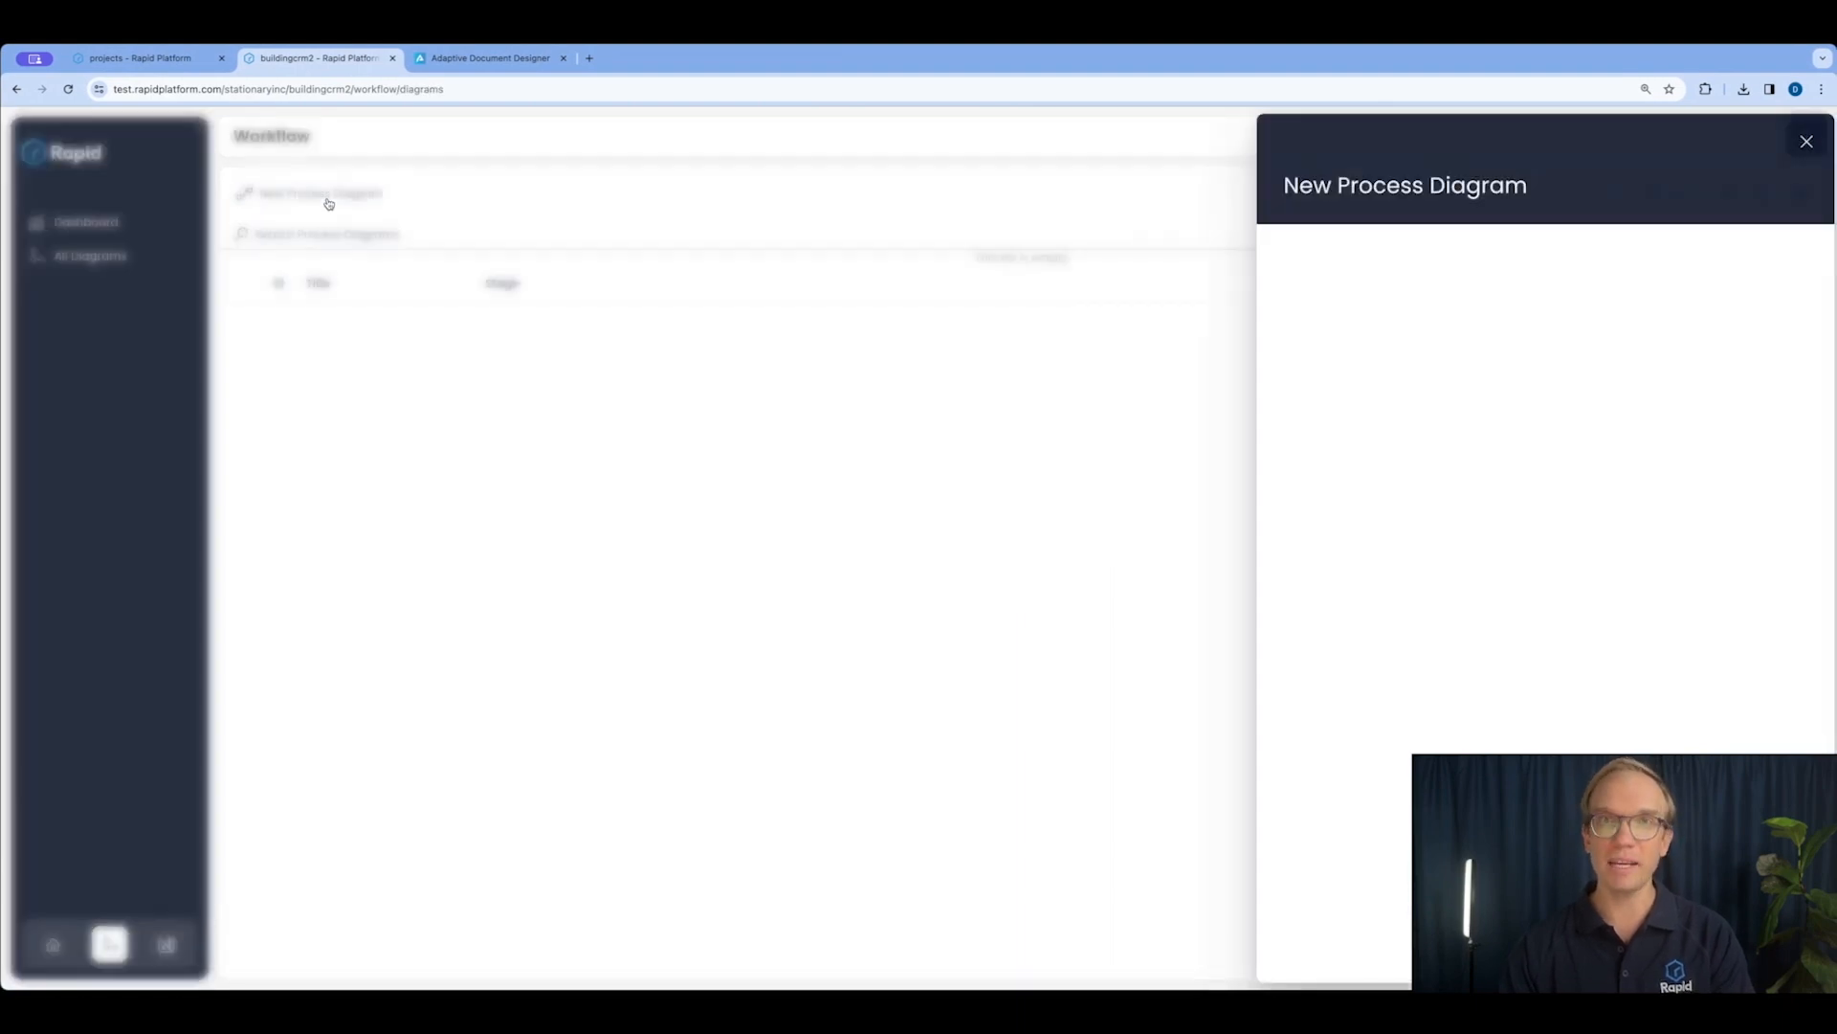
pyautogui.click(1317, 314)
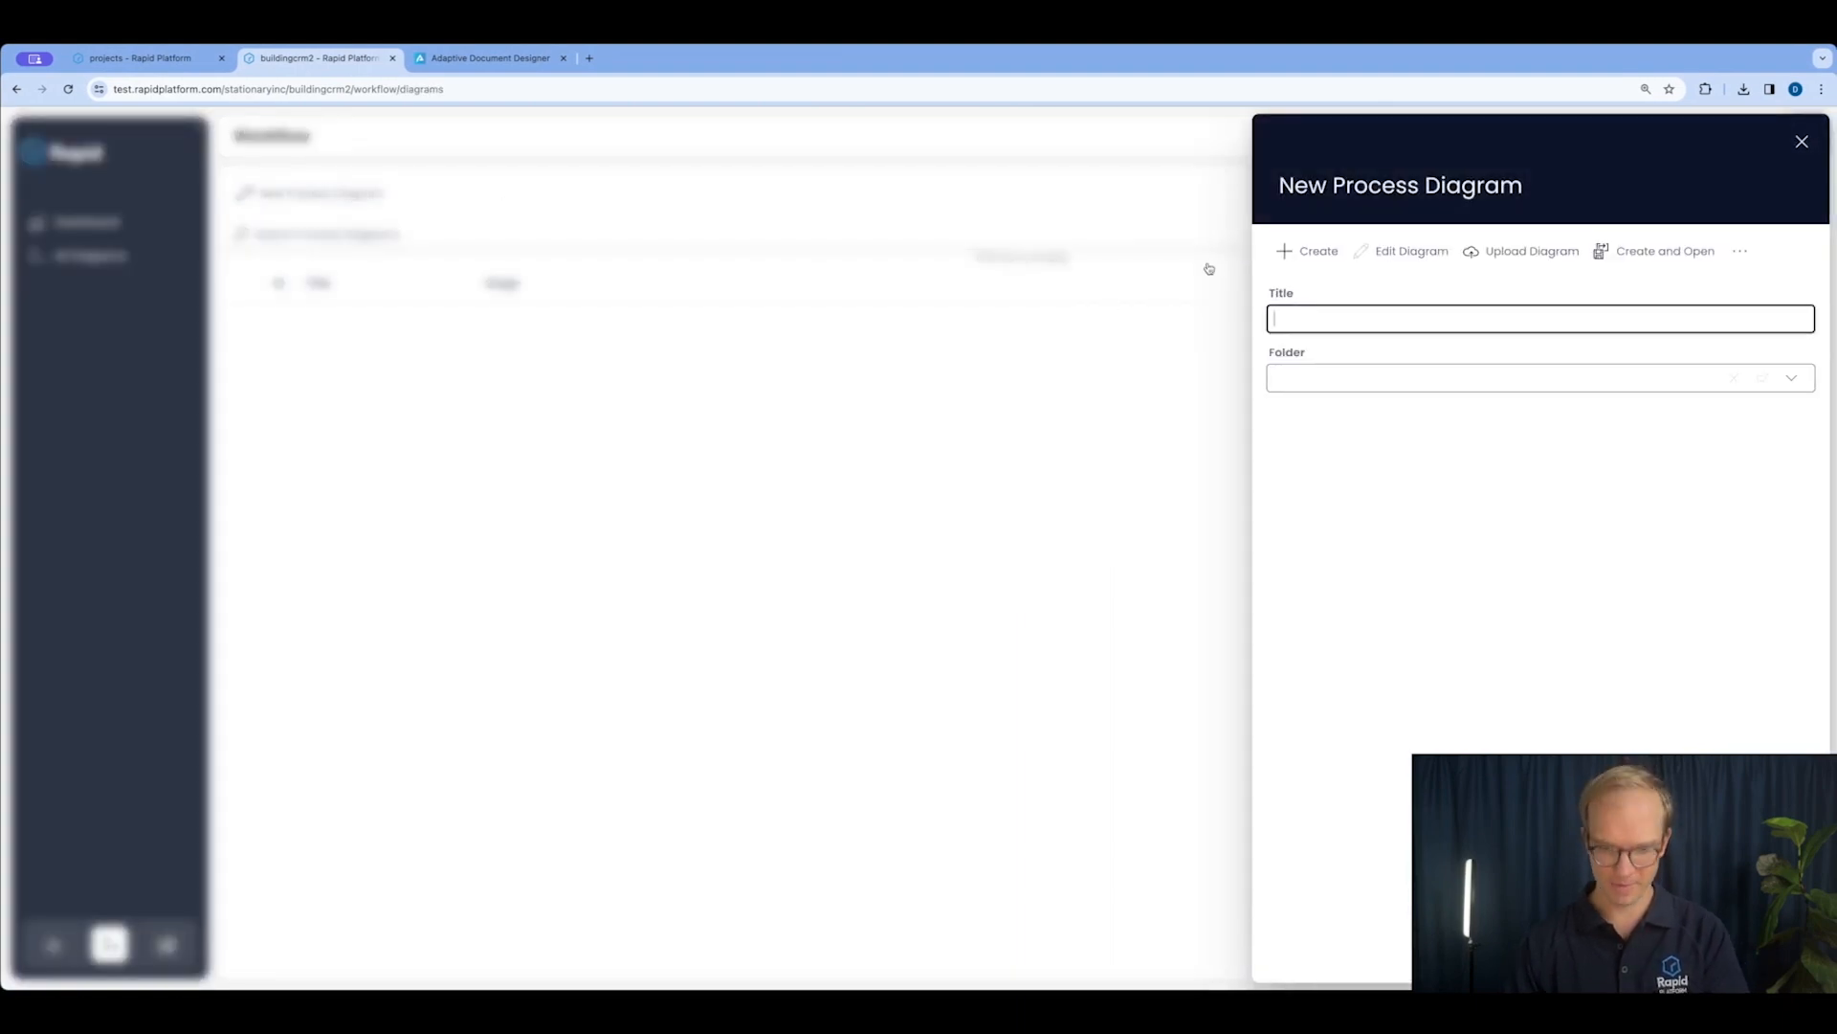
pyautogui.write('New Lead Pr')
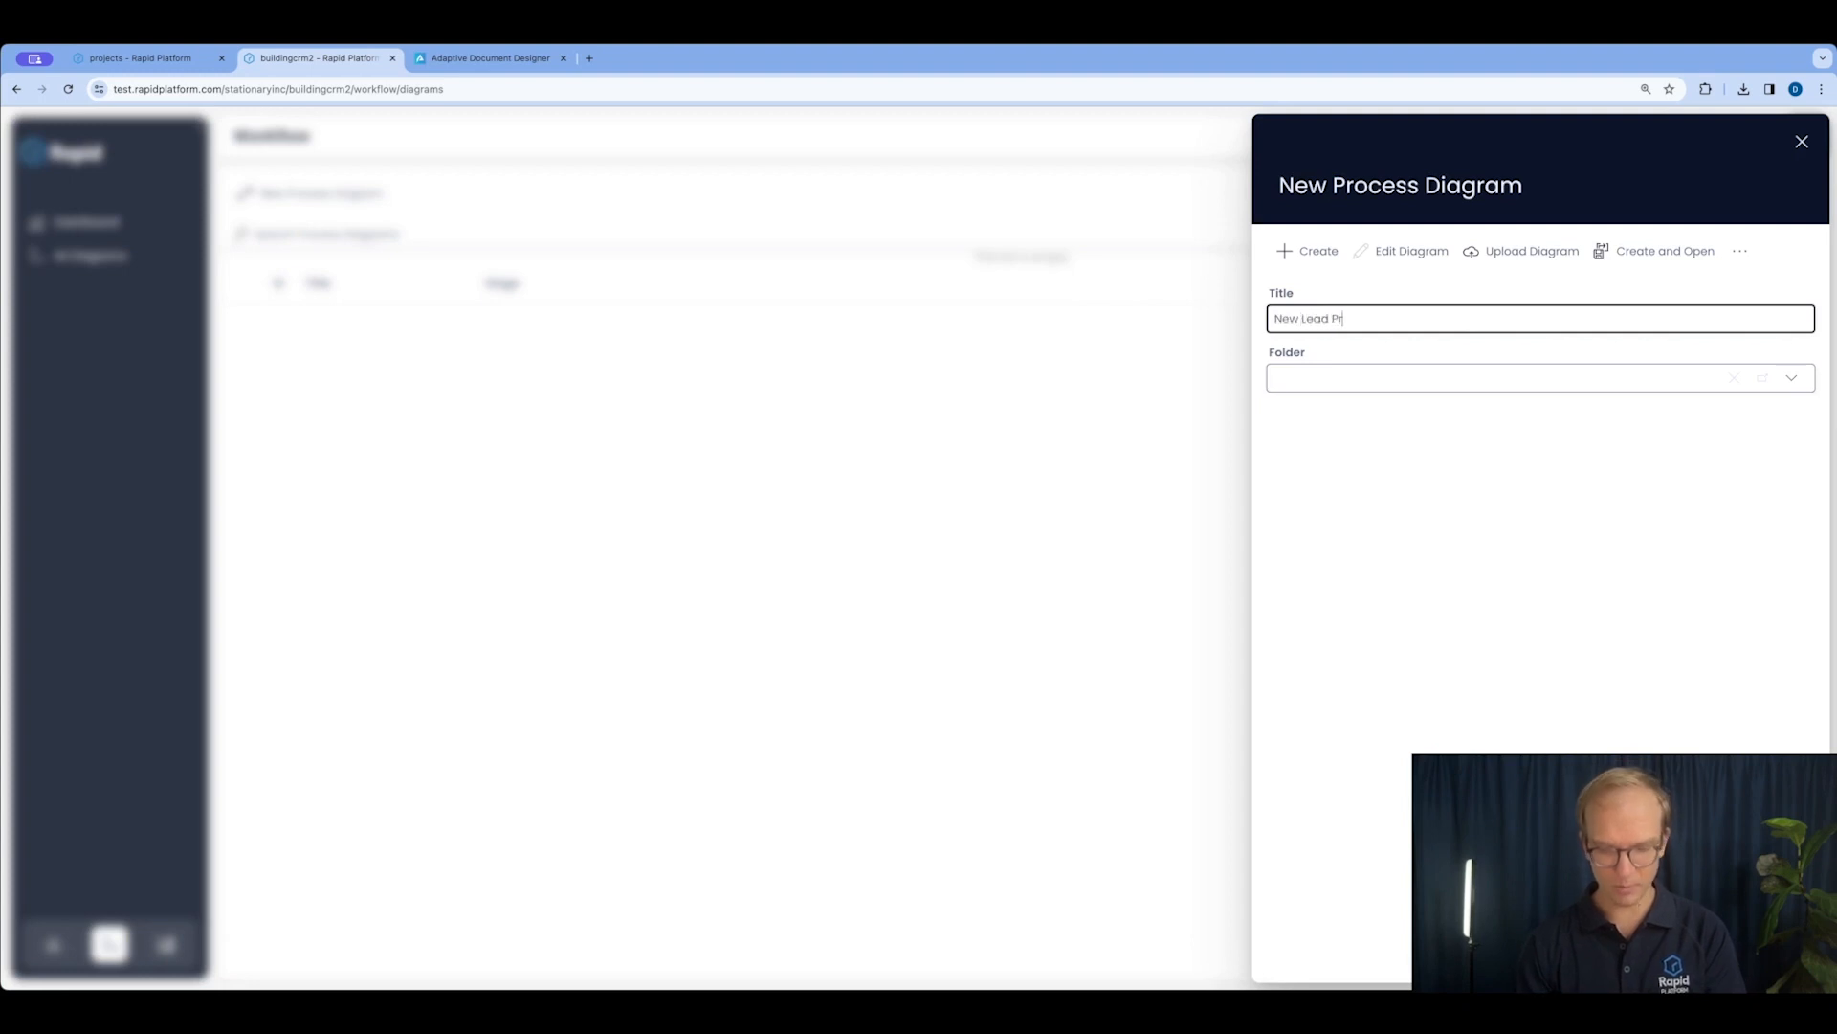
pyautogui.write('ocess')
pyautogui.click(1311, 251)
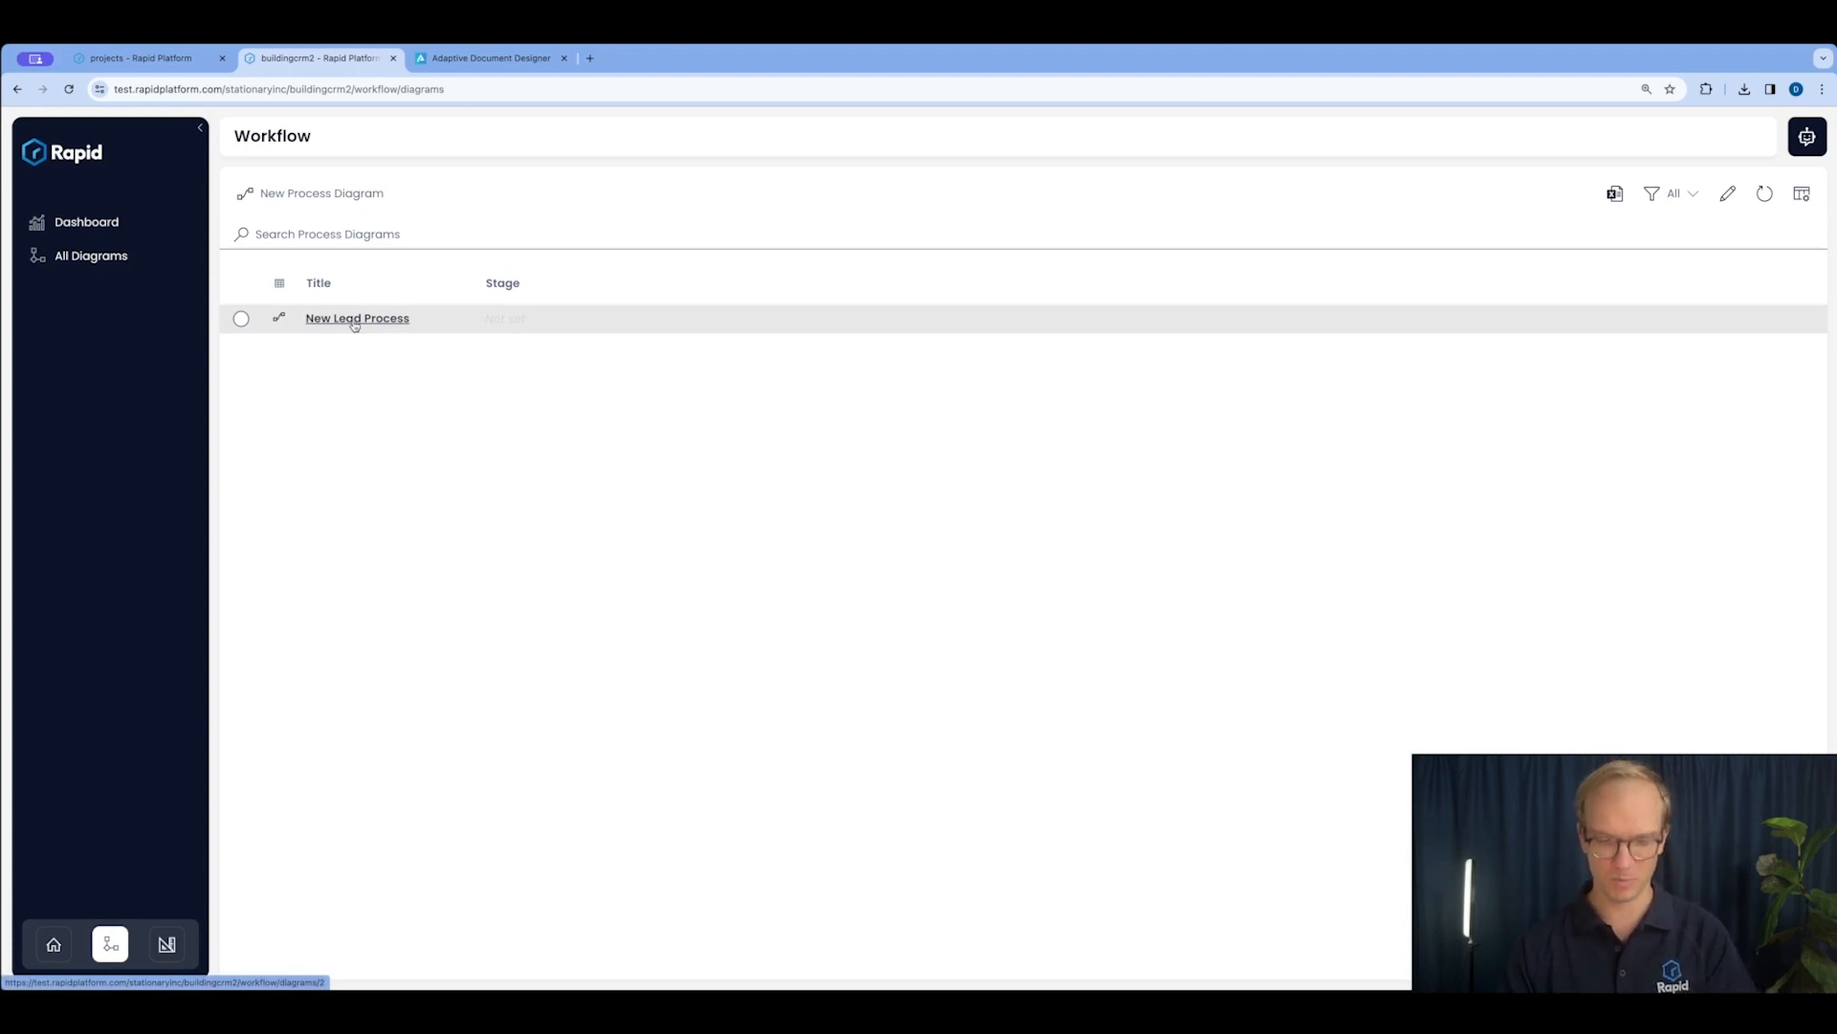
# Open the New Lead Process diagram and make its start event a signal event on the Leads table, triggered when a Lead is created.
pyautogui.click(354, 326)
pyautogui.moveTo(841, 602); pyautogui.dragTo(473, 622)
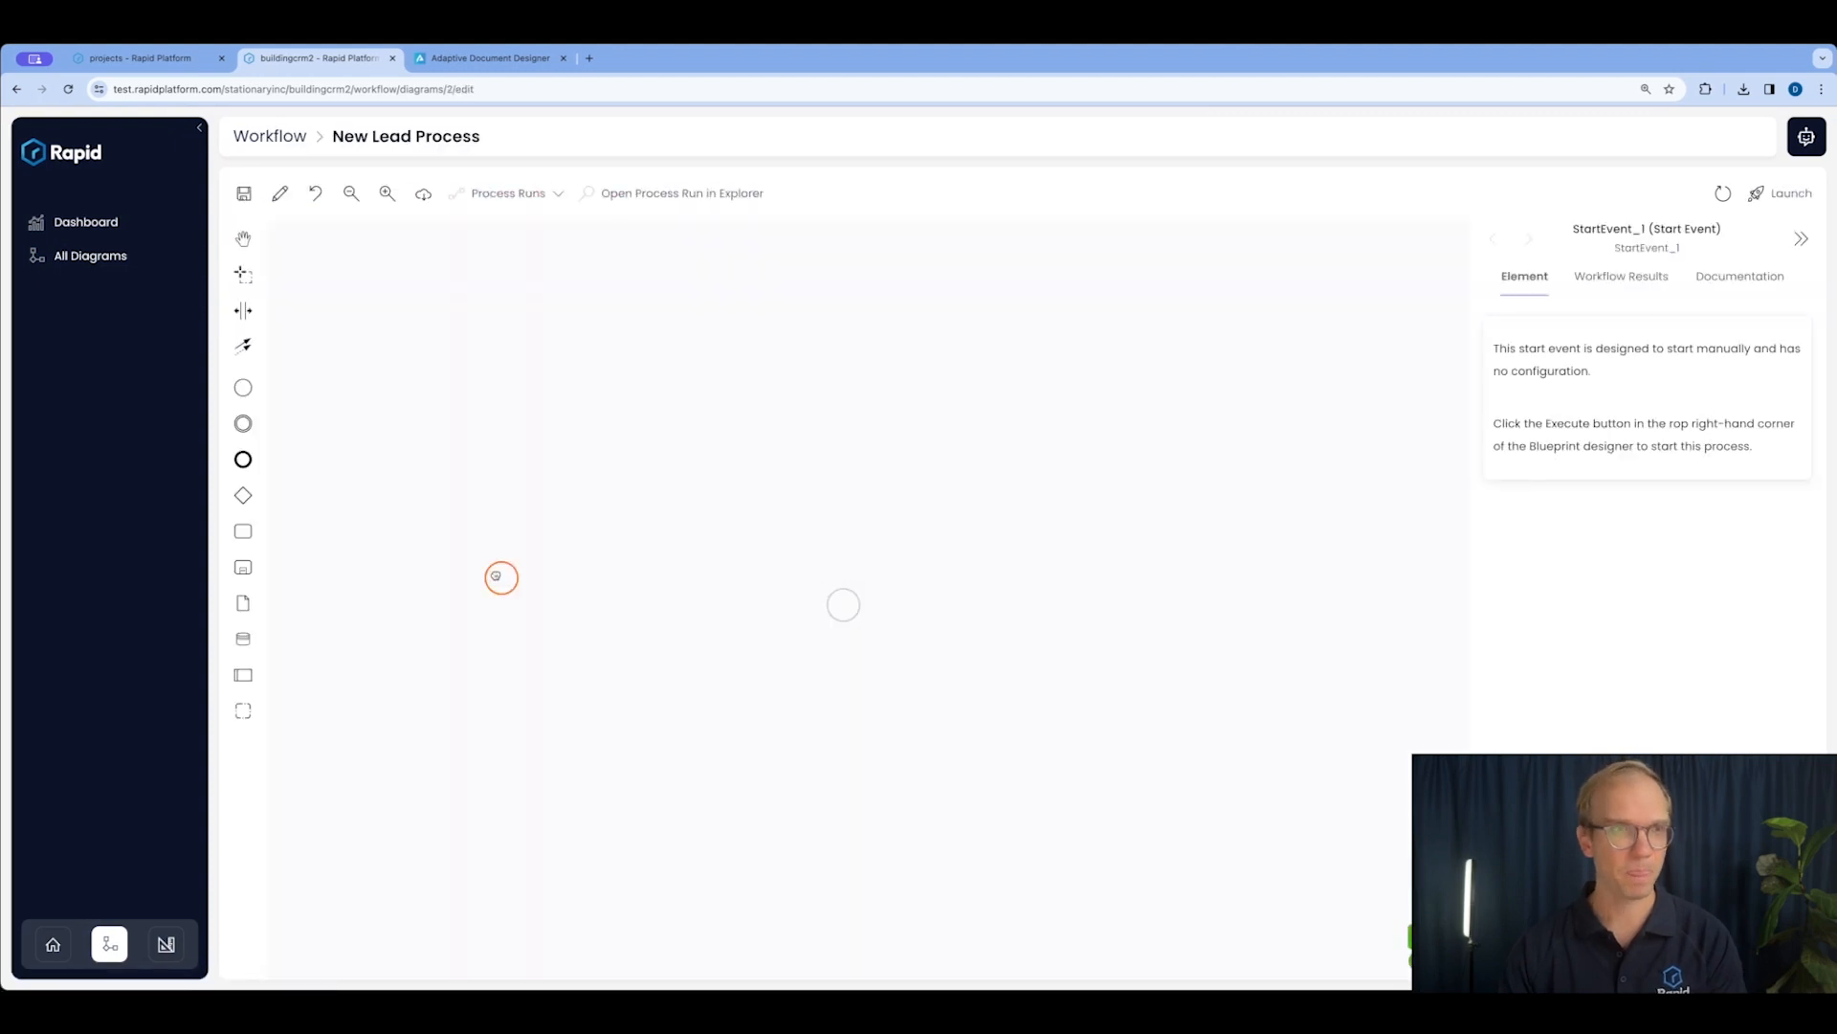
pyautogui.click(508, 664)
pyautogui.click(572, 856)
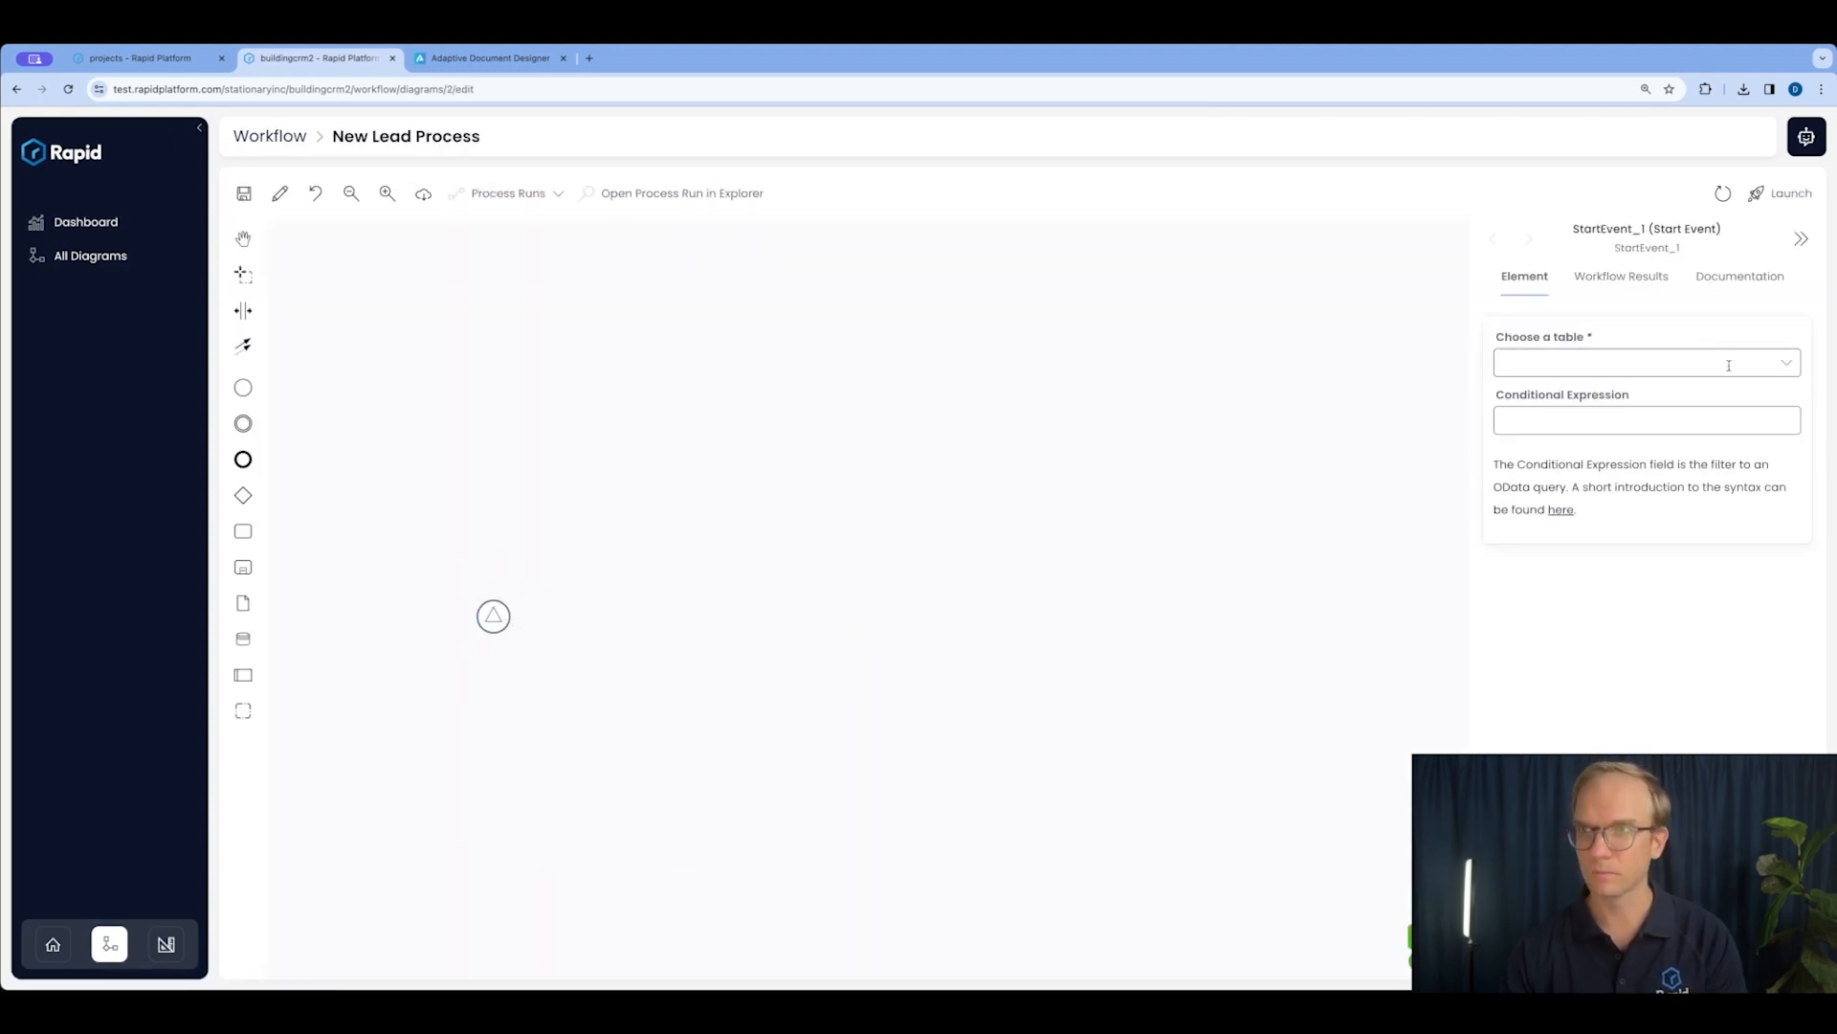
pyautogui.click(1722, 362)
pyautogui.click(1314, 450)
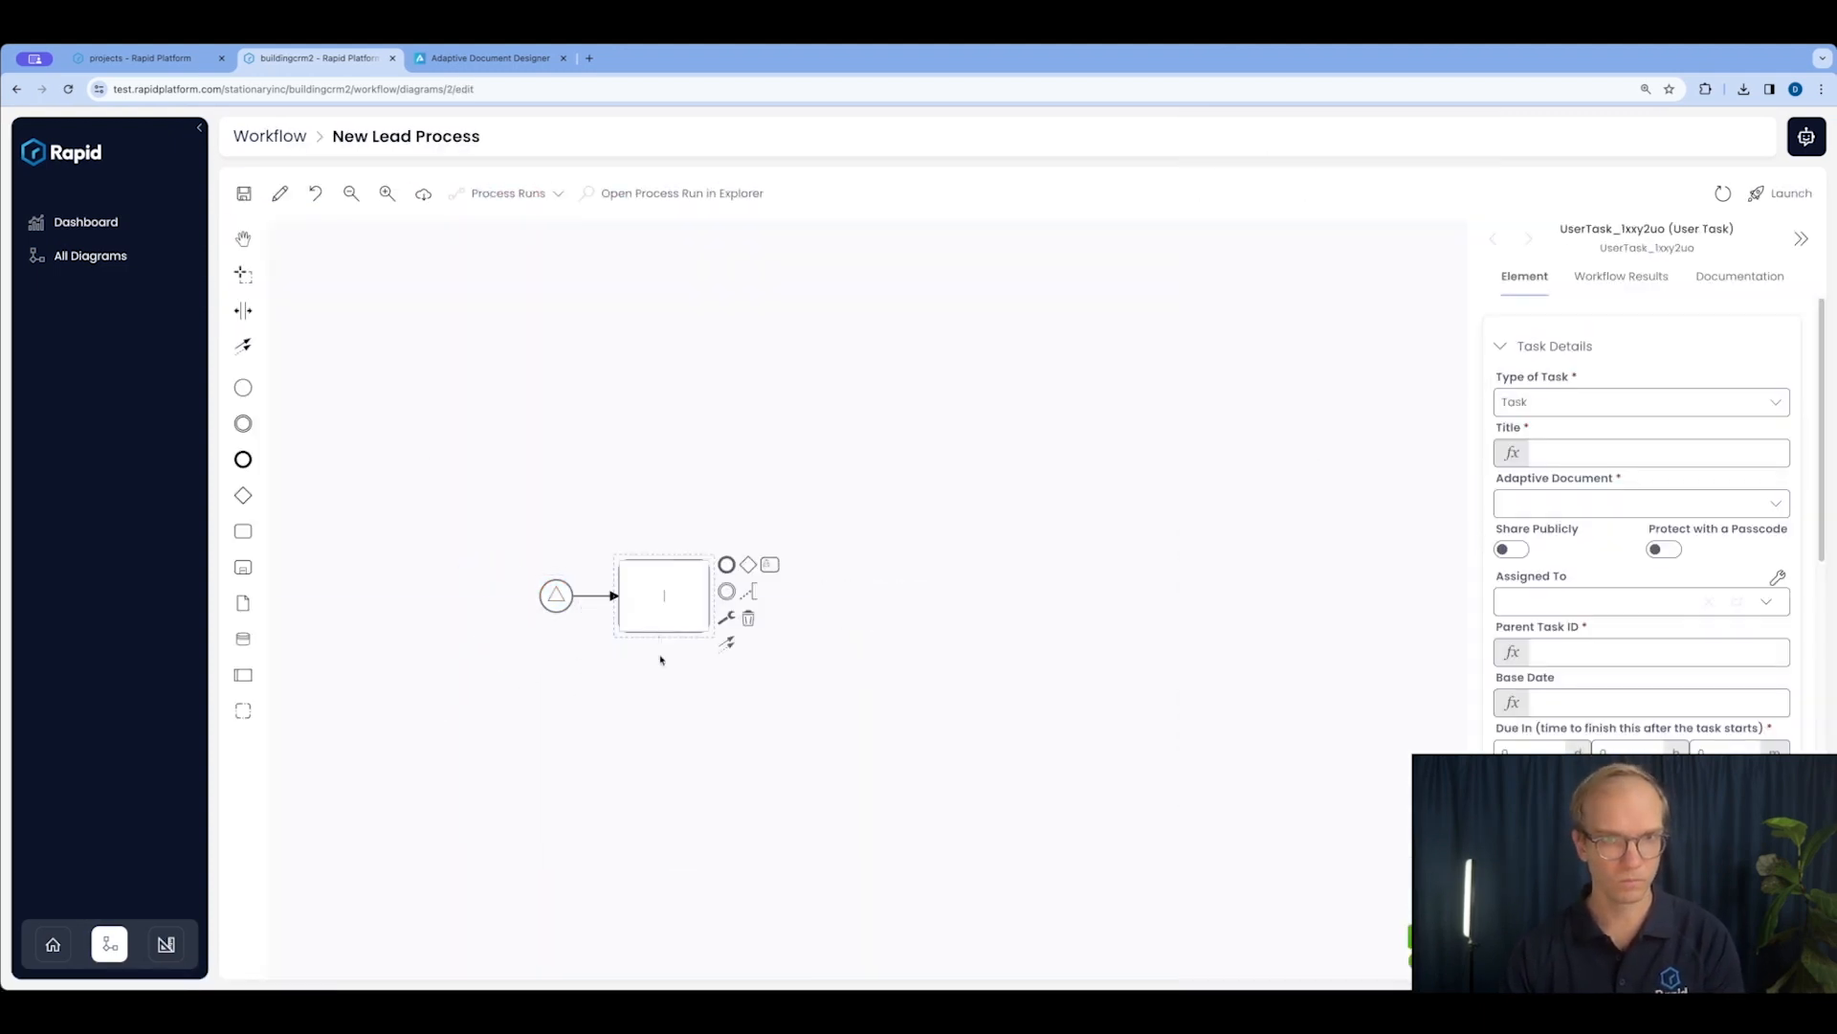
# After the start event, add a user task named "Contact New Lead" followed by an exclusive gateway labelled "Has the Lead been contacted?".
pyautogui.write('Contact New Lead')
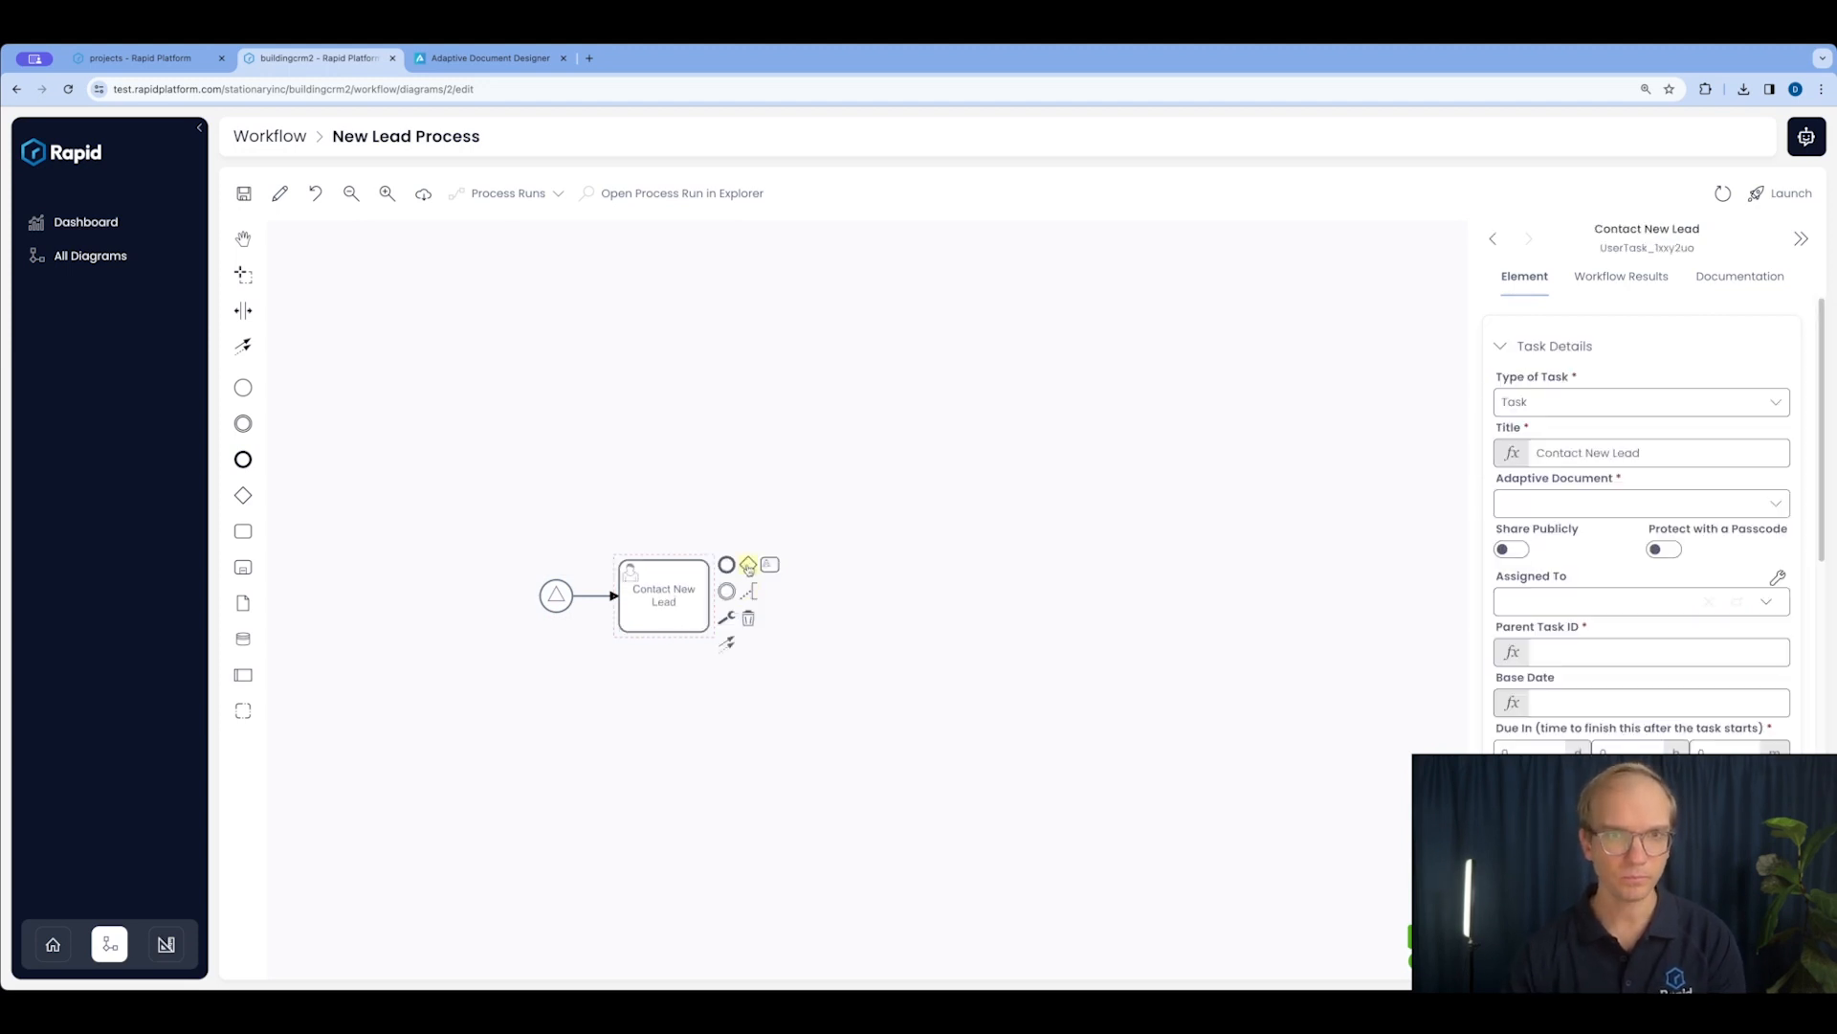
pyautogui.click(748, 565)
pyautogui.write('Has the Lead been contacted?')
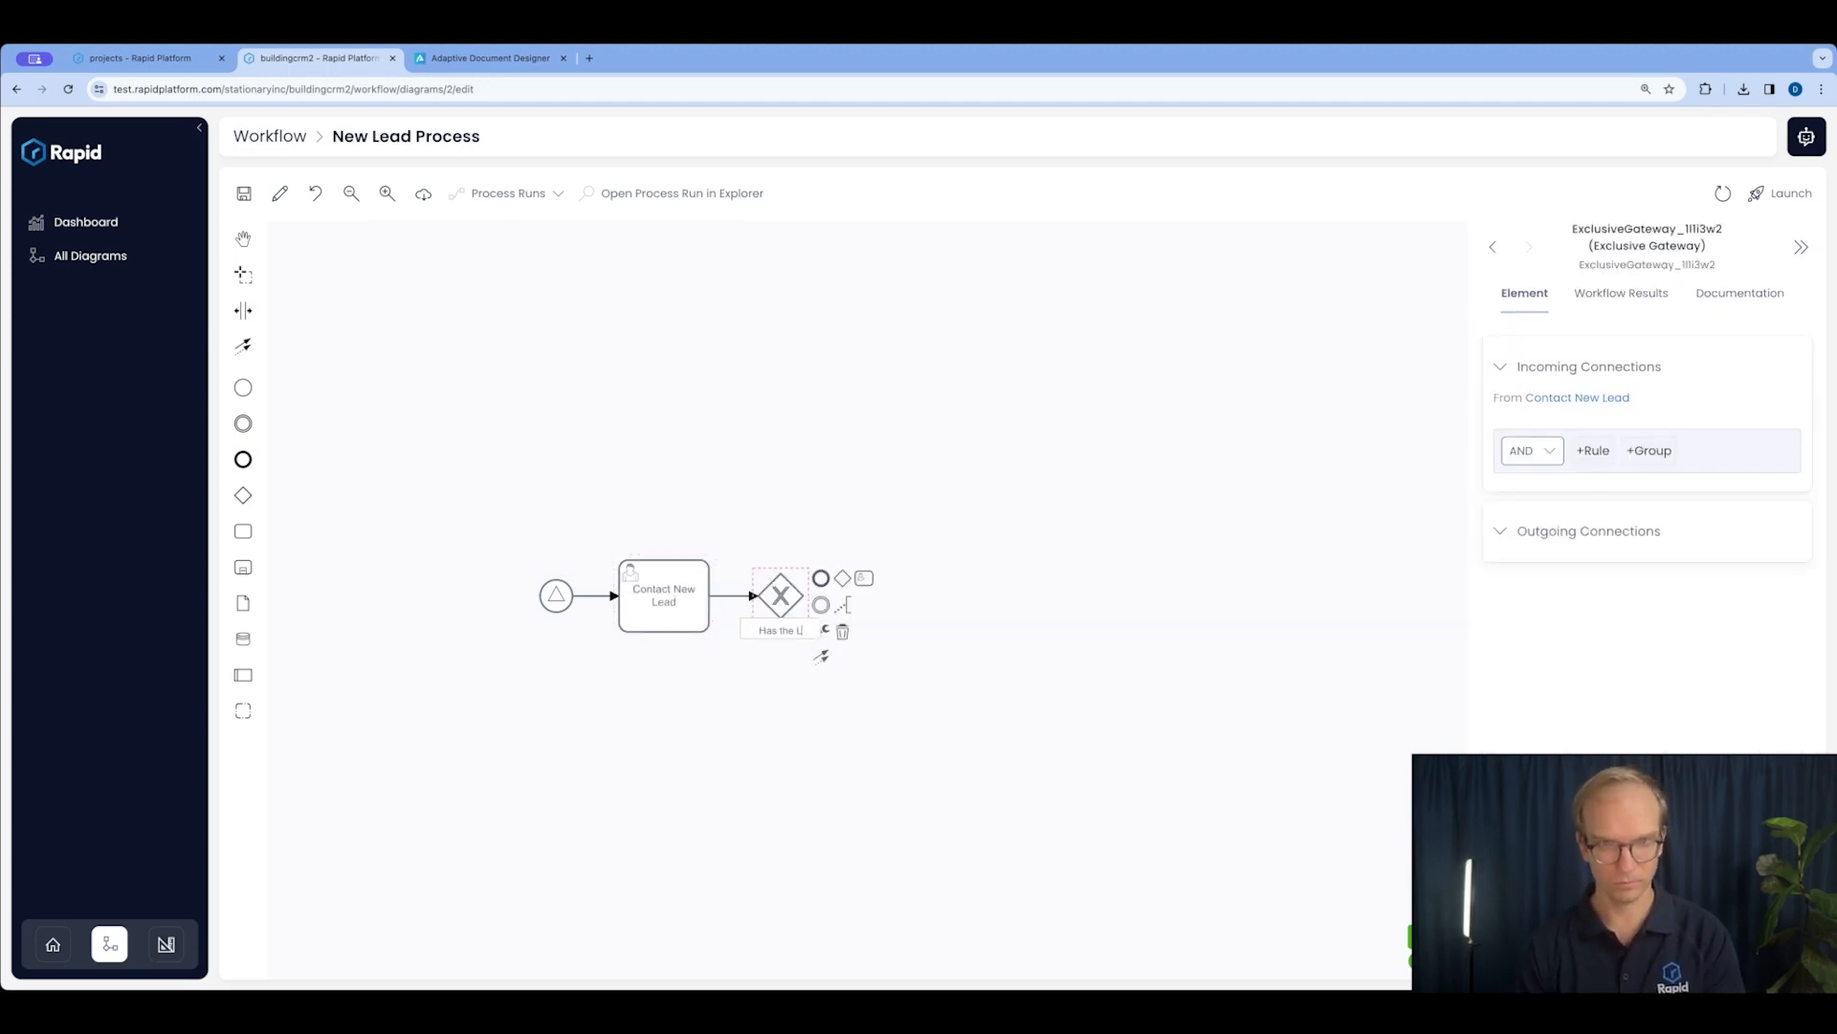
pyautogui.press('Return')
# Add a timer event below the gateway on a flow labelled "No" and connect it back to the Contact New Lead task.
pyautogui.click(782, 602)
pyautogui.click(821, 604)
pyautogui.moveTo(869, 596); pyautogui.dragTo(666, 678)
pyautogui.click(815, 755)
pyautogui.click(885, 558)
pyautogui.click(779, 717)
pyautogui.click(817, 779)
pyautogui.click(672, 628)
pyautogui.doubleClick(780, 646)
pyautogui.write('No')
pyautogui.click(820, 612)
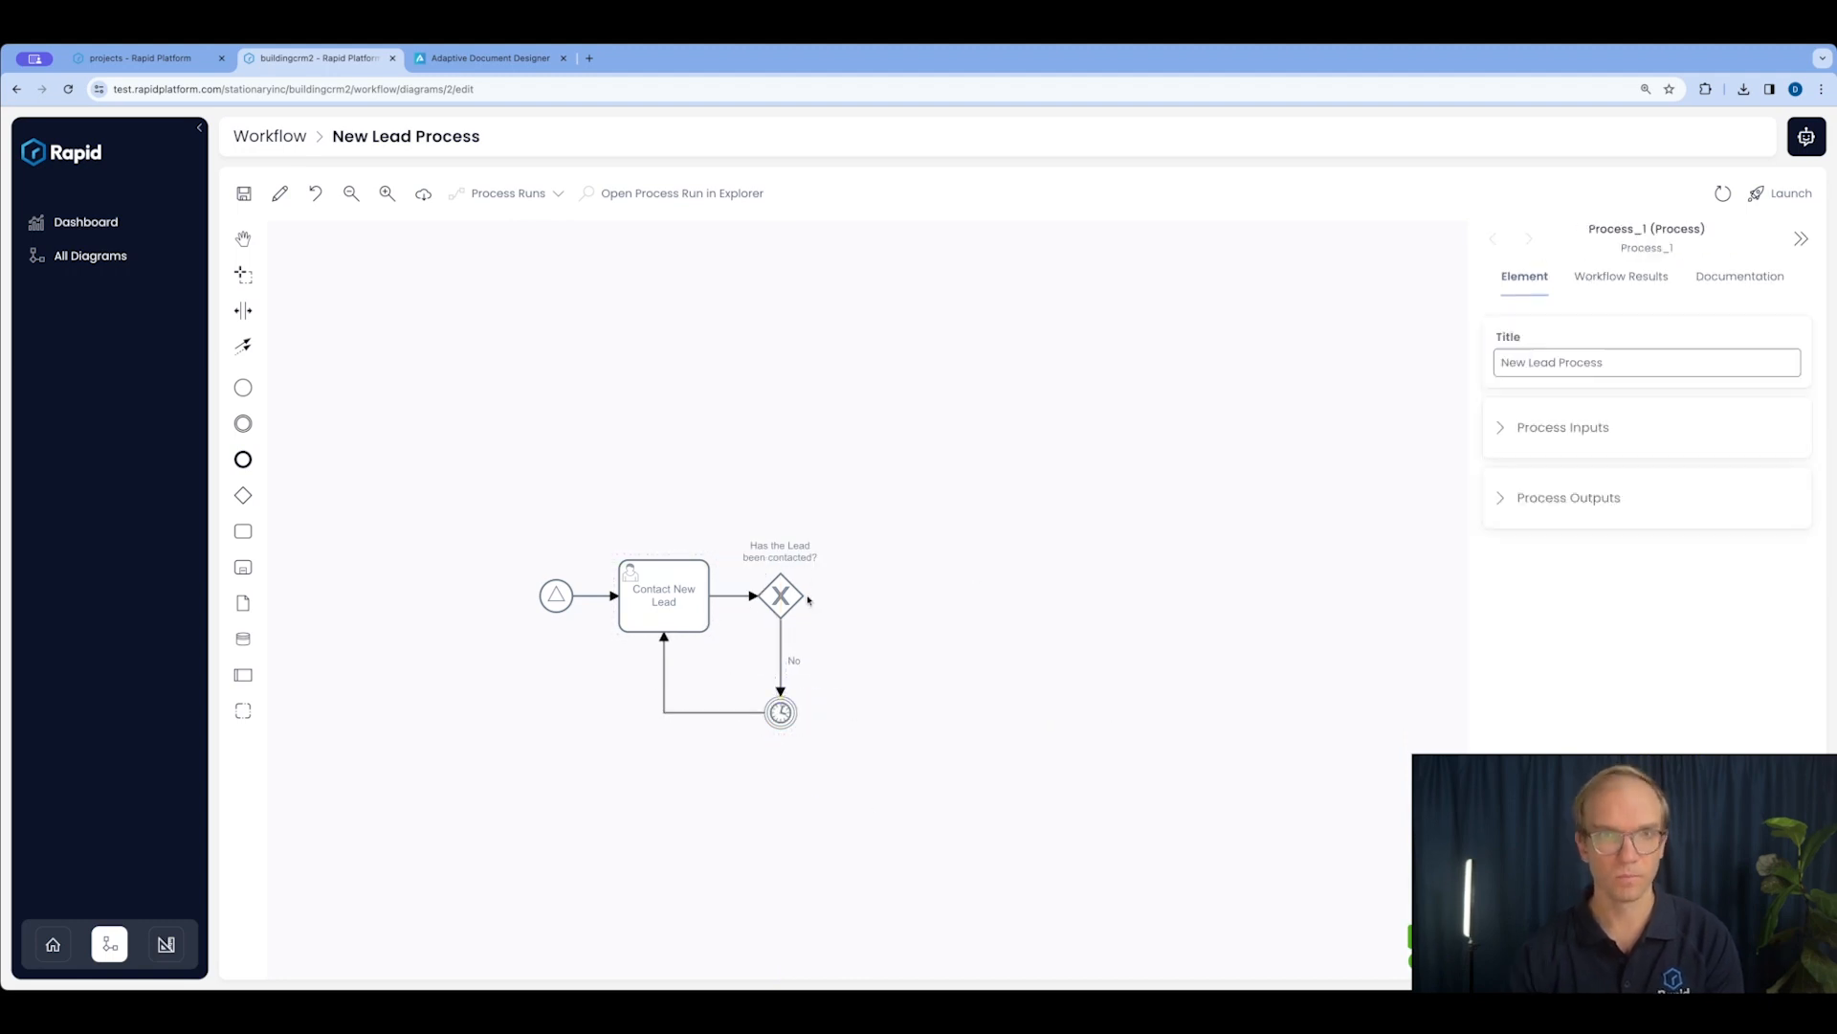
# From the gateway, add a user task named "Discovery Questionnaire" on a flow labelled "Yes".
pyautogui.click(793, 599)
pyautogui.click(865, 580)
pyautogui.doubleClick(874, 598)
pyautogui.write('Yes')
pyautogui.doubleClick(969, 598)
pyautogui.write('Discovery Questionnaire')
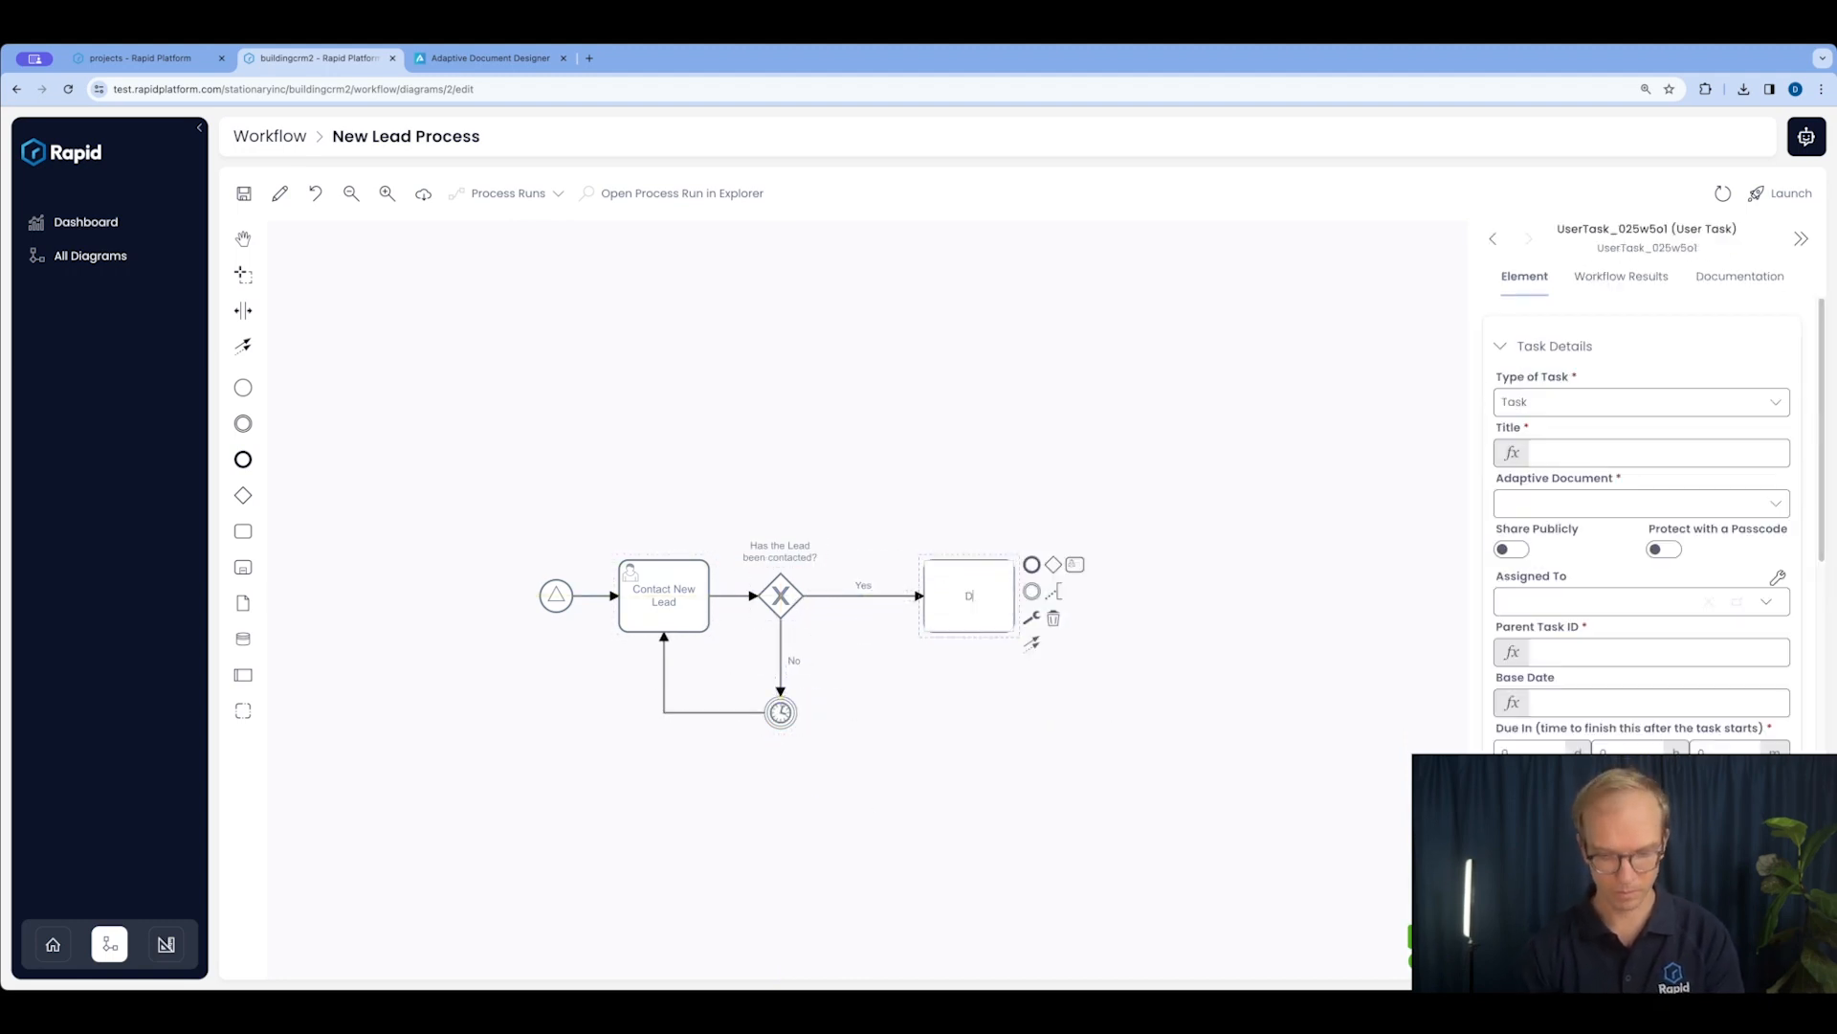
pyautogui.click(911, 500)
# Attach a non-interrupting timer boundary event to the upper edge of the Discovery Questionnaire task.
pyautogui.moveTo(243, 423); pyautogui.dragTo(969, 560)
pyautogui.click(1003, 602)
pyautogui.click(1042, 873)
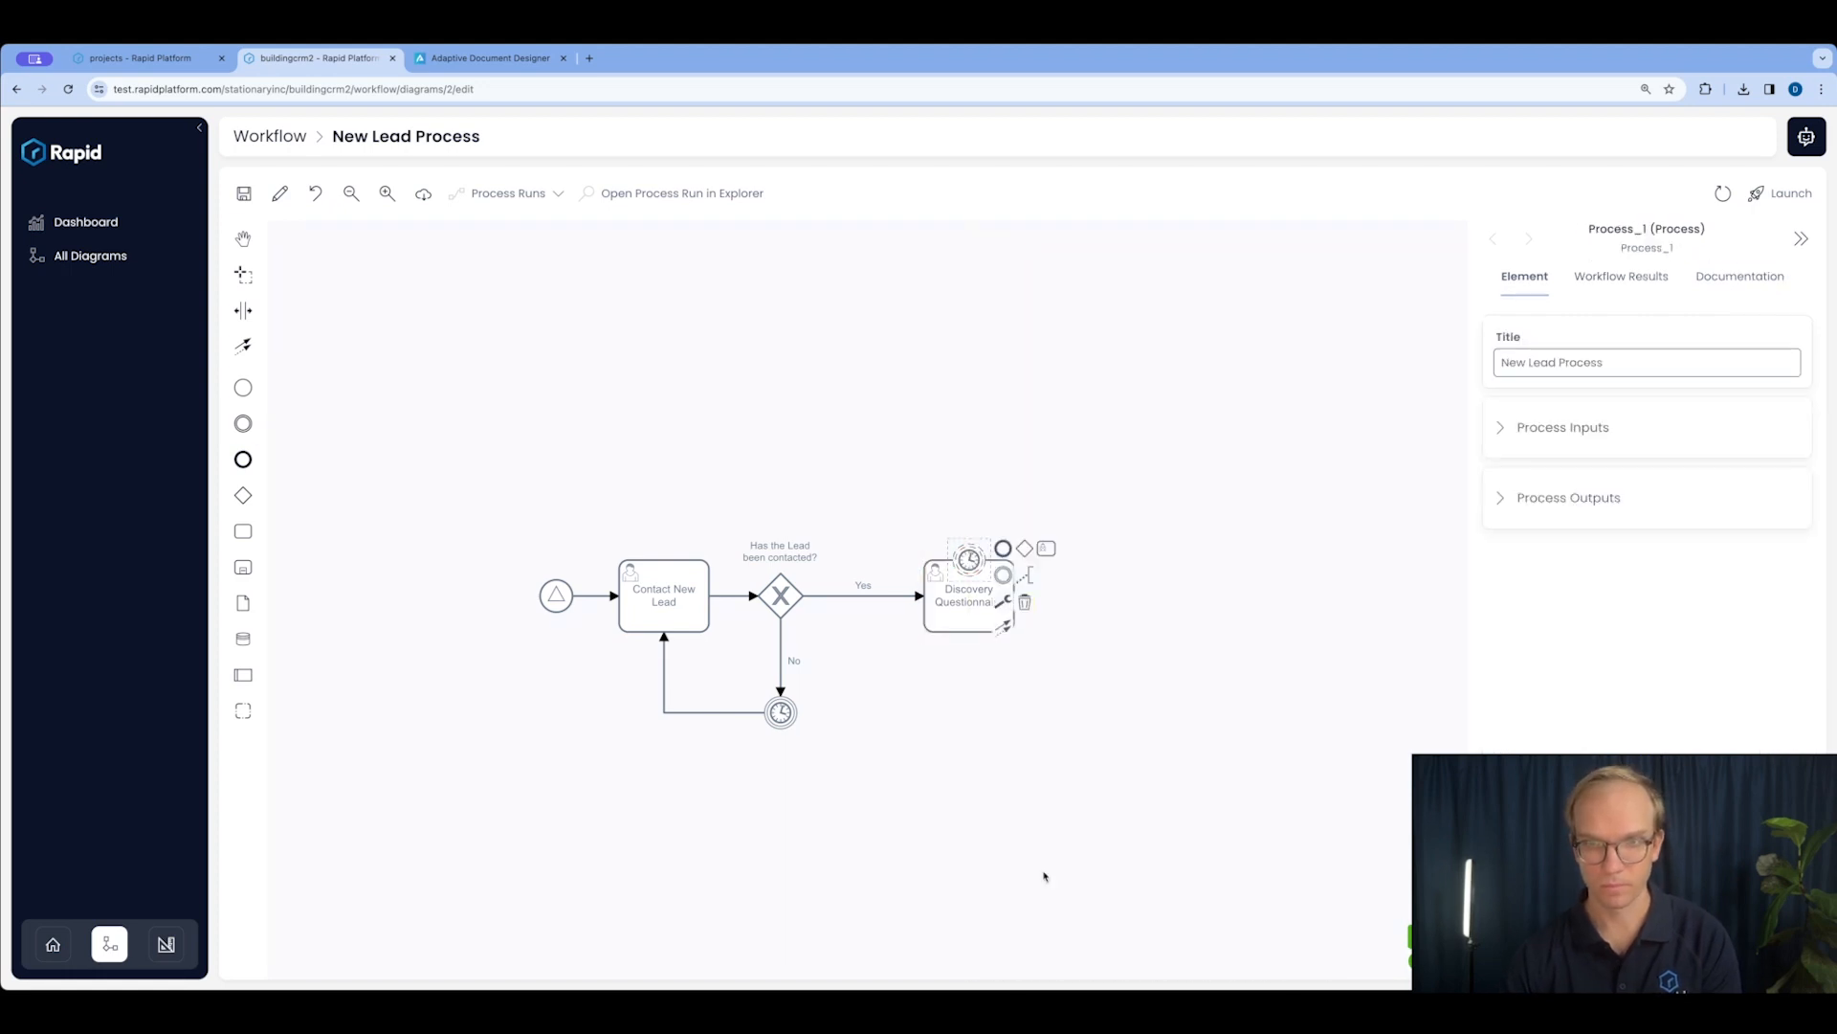
# From the upper boundary timer, add a send task named "Send Reminder" leading to an end event, and save the diagram.
pyautogui.click(1046, 546)
pyautogui.moveTo(1062, 495); pyautogui.dragTo(958, 415)
pyautogui.click(1034, 433)
pyautogui.click(1082, 543)
pyautogui.doubleClick(957, 416)
pyautogui.write('Send Reminder')
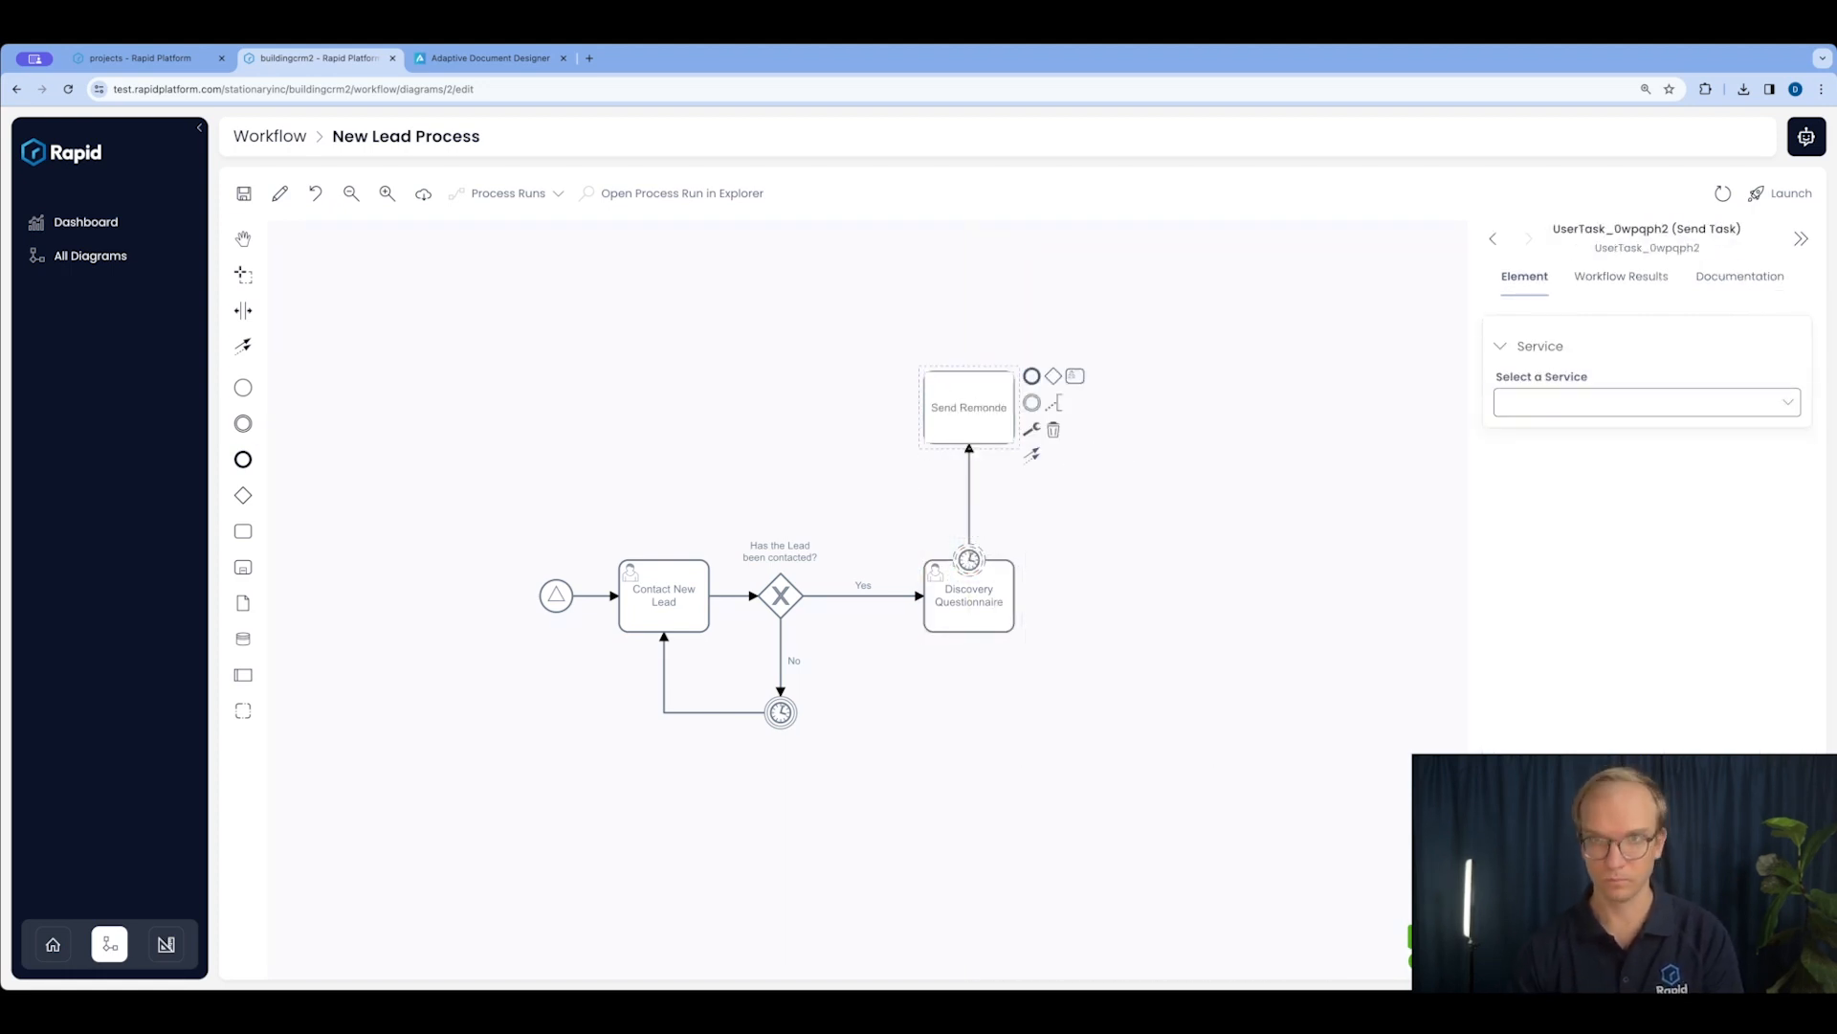
pyautogui.click(976, 276)
pyautogui.click(1032, 376)
pyautogui.click(244, 193)
pyautogui.click(591, 455)
# Attach a non-interrupting timer boundary event to the lower edge of the Discovery Questionnaire task.
pyautogui.moveTo(243, 423); pyautogui.dragTo(996, 686)
pyautogui.click(1030, 727)
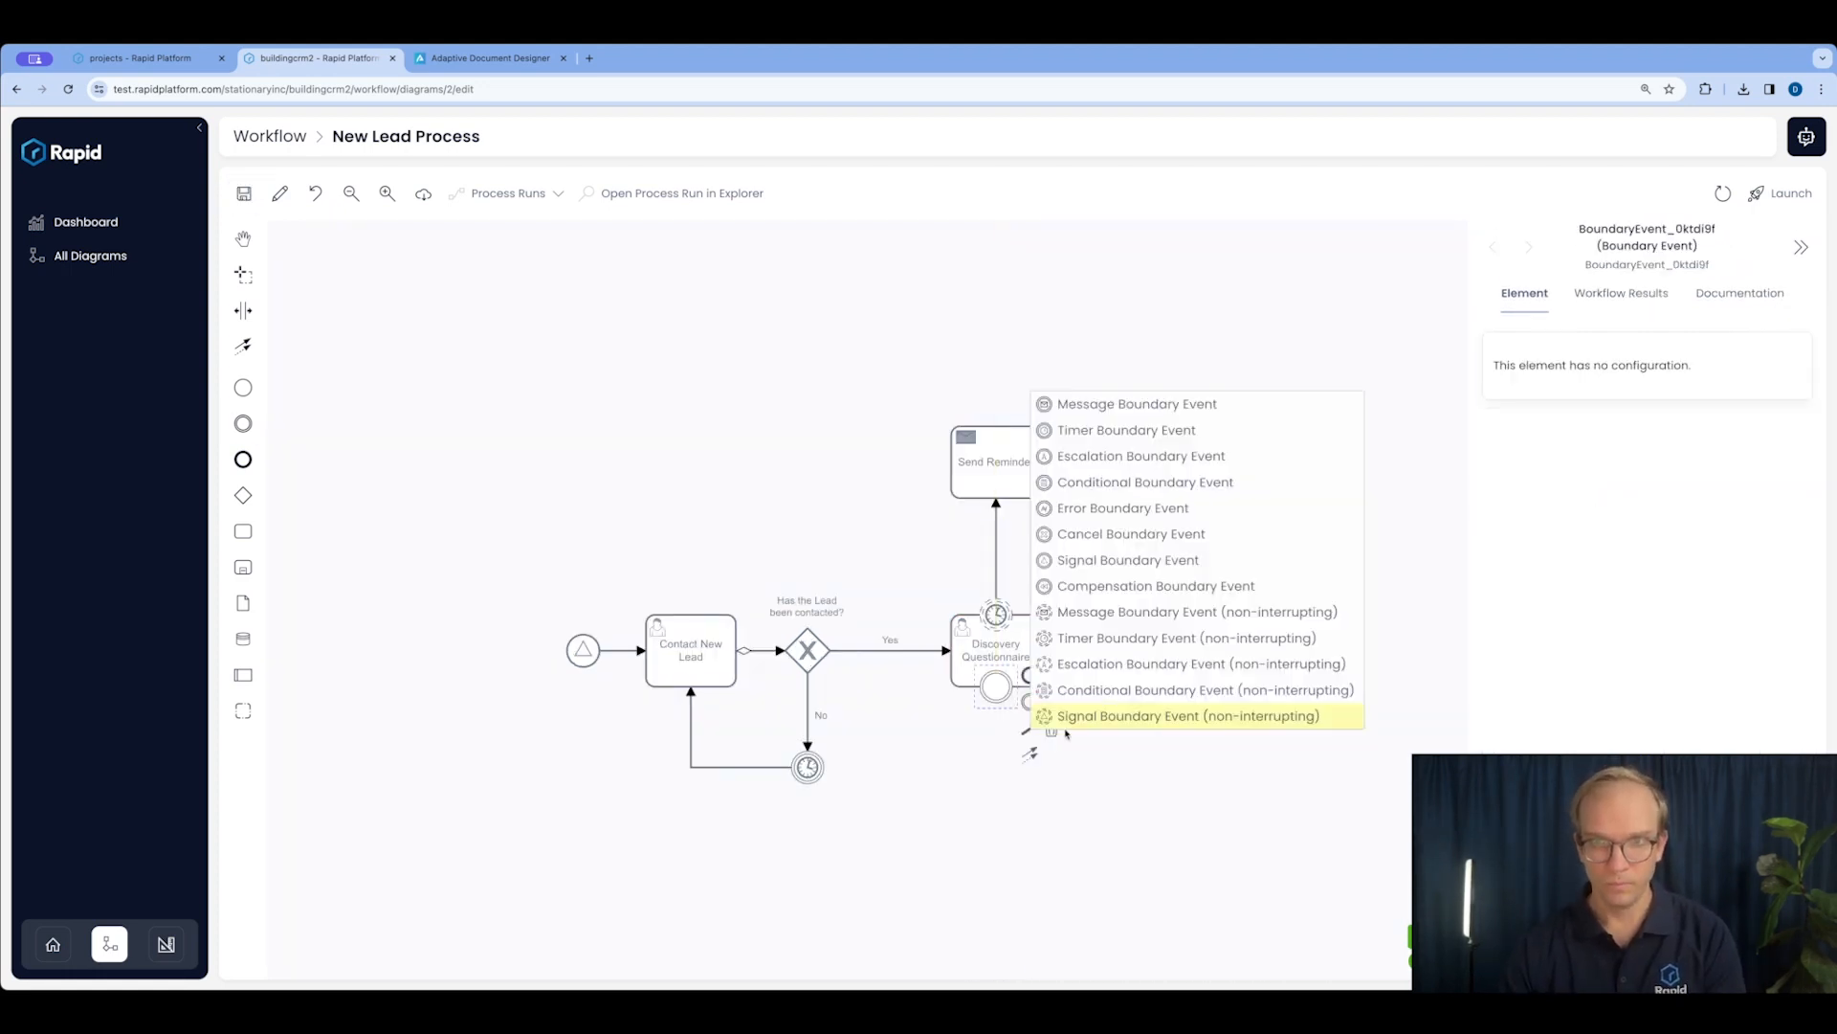
pyautogui.click(1066, 638)
# From the lower boundary timer, add a user task named "Follow Up Lead" leading to an end event.
pyautogui.click(1072, 675)
pyautogui.moveTo(1118, 767); pyautogui.dragTo(1010, 839)
pyautogui.click(1059, 800)
pyautogui.doubleClick(997, 830)
pyautogui.write('Follow Up Lead')
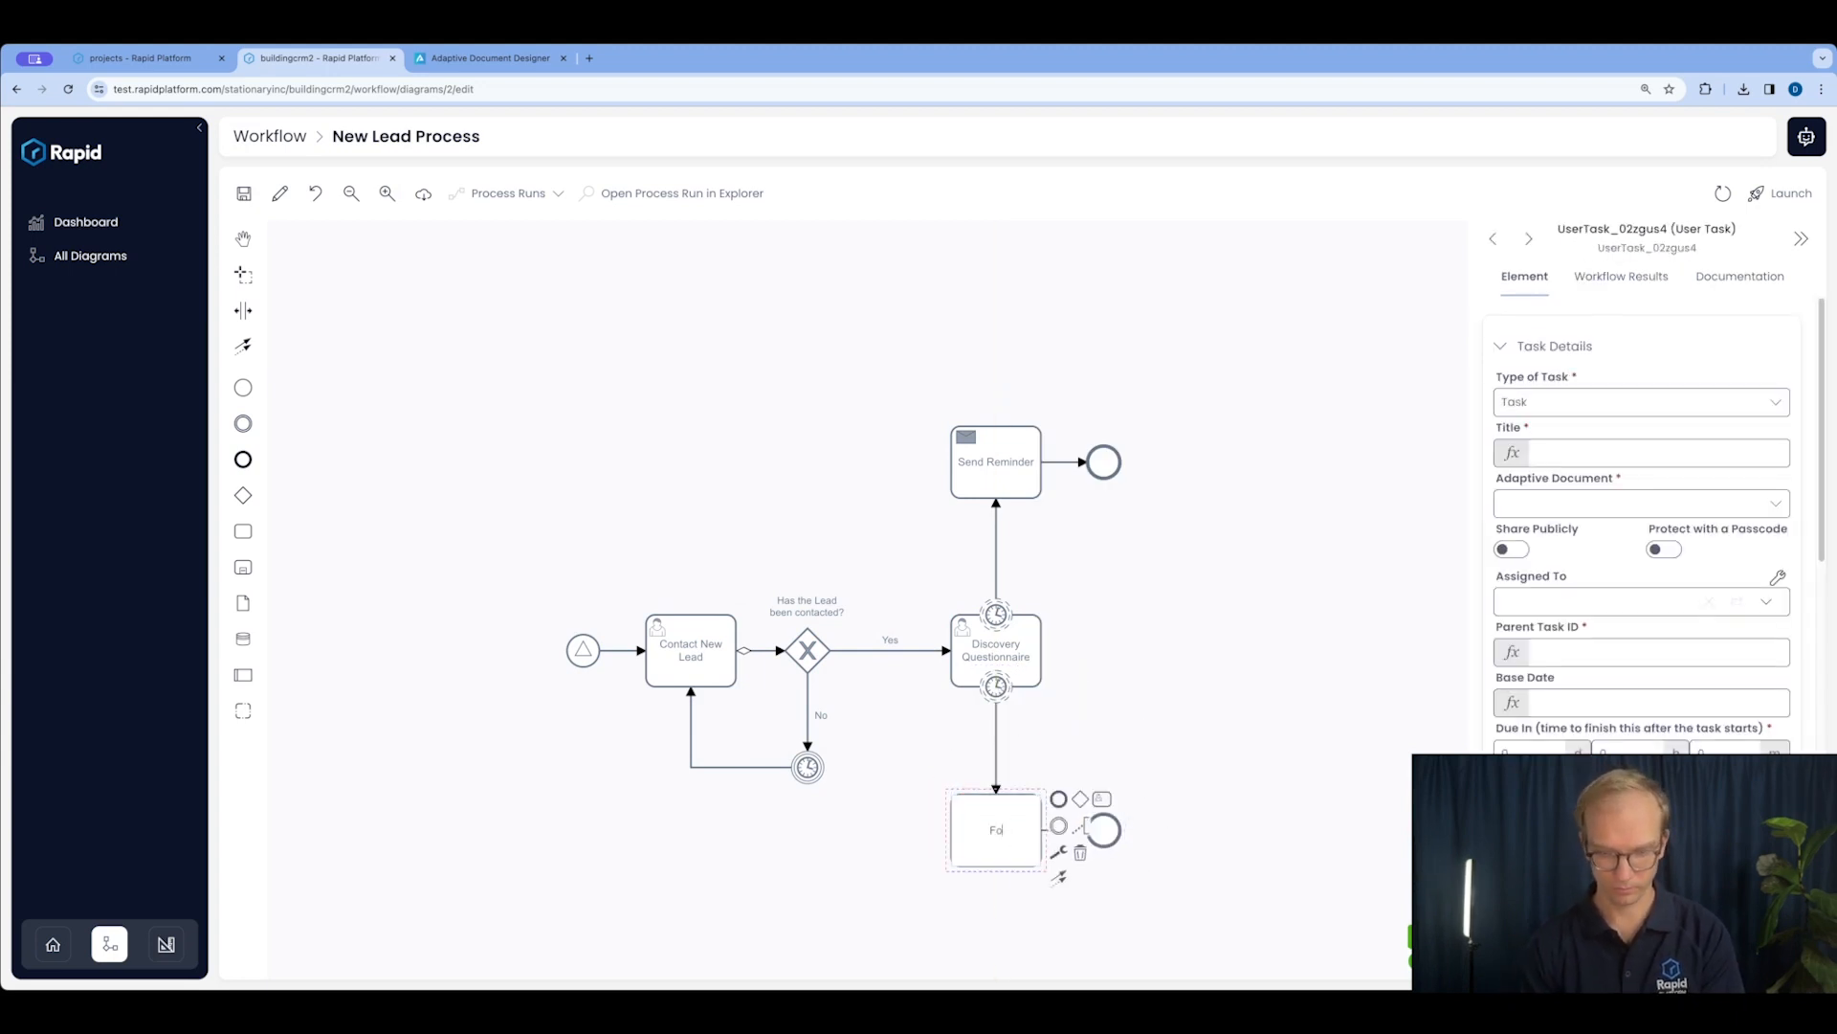
pyautogui.click(1138, 751)
# After Discovery Questionnaire, add a send task named "Notify Sales Team" leading to an end event, and save the diagram.
pyautogui.click(1005, 652)
pyautogui.click(1101, 619)
pyautogui.click(1274, 674)
pyautogui.click(1259, 549)
pyautogui.doubleClick(1214, 653)
pyautogui.write('Notify Sales Team')
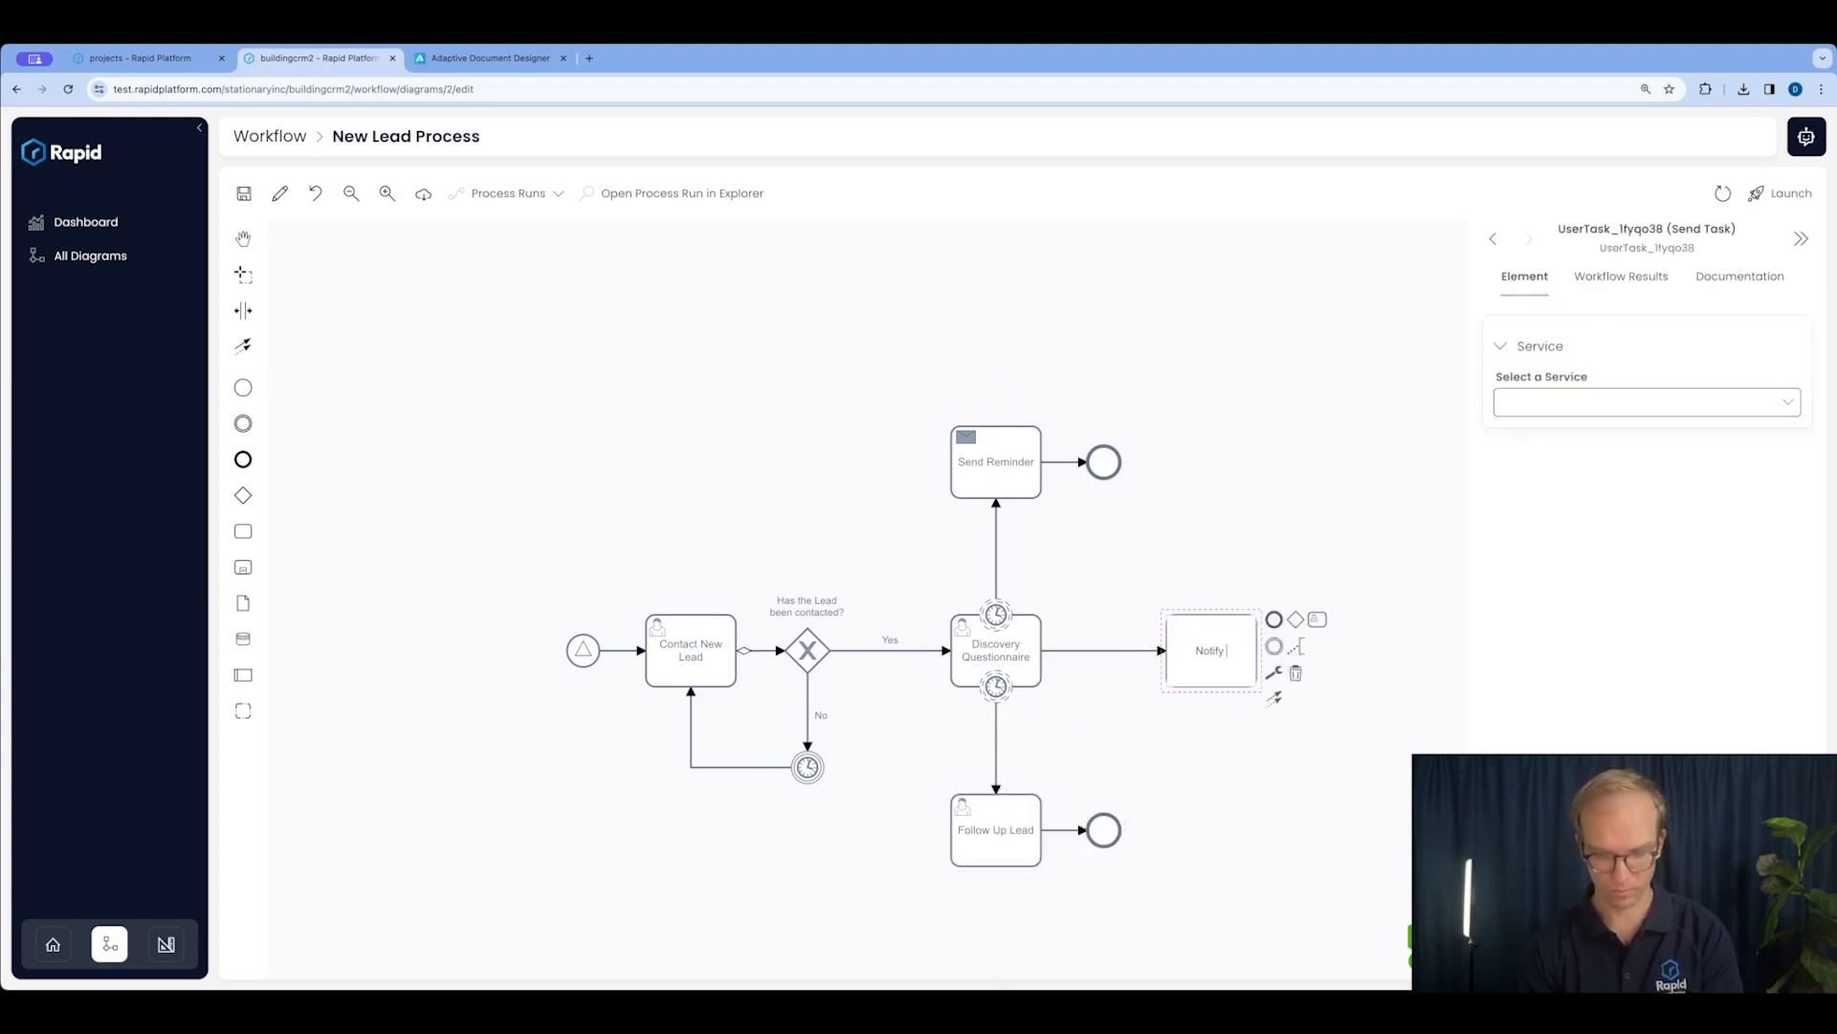
pyautogui.click(1223, 739)
pyautogui.click(1224, 668)
pyautogui.click(1274, 620)
pyautogui.click(244, 193)
# Label the end event after Notify Sales Team "Lead Contacted" and the start event "Lead Created".
pyautogui.moveTo(1288, 611); pyautogui.dragTo(1140, 571)
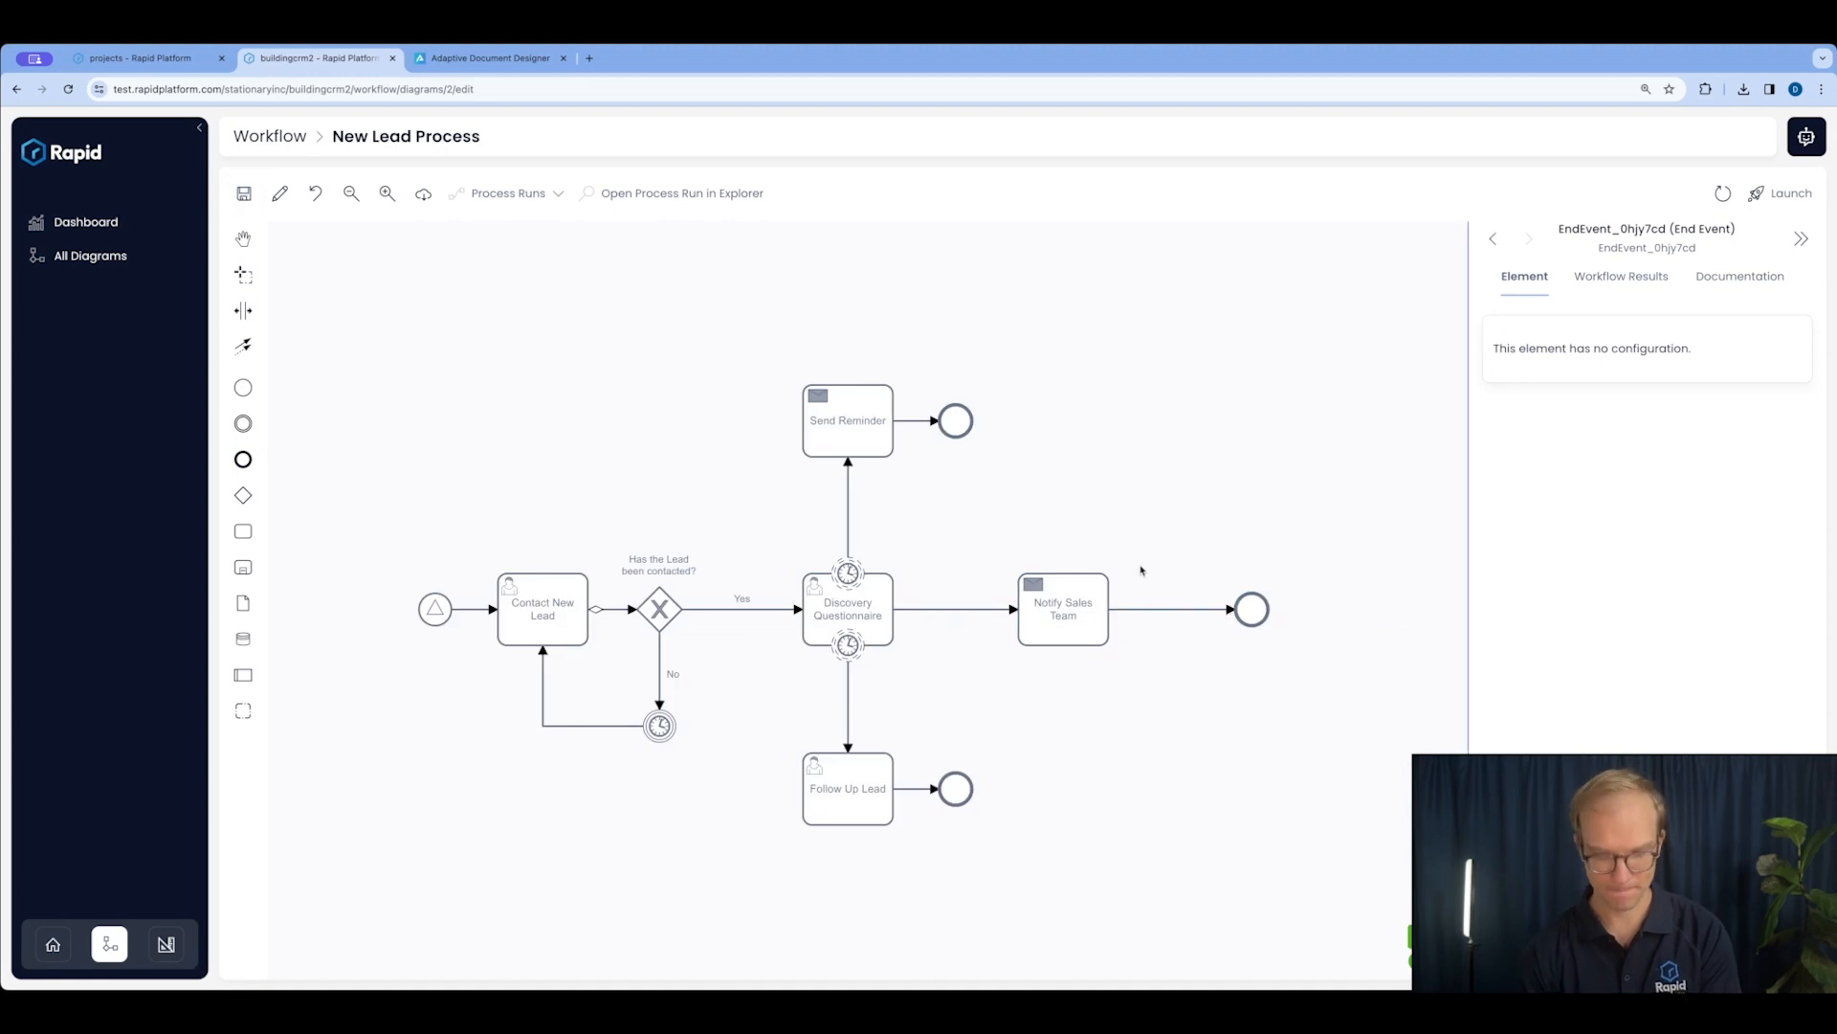
pyautogui.doubleClick(1252, 608)
pyautogui.write('Lead COntacted')
pyautogui.press('BackSpace')
pyautogui.press('BackSpace')
pyautogui.press('BackSpace')
pyautogui.press('BackSpace')
pyautogui.press('BackSpace')
pyautogui.press('BackSpace')
pyautogui.press('BackSpace')
pyautogui.press('BackSpace')
pyautogui.write('ontacted')
pyautogui.doubleClick(434, 609)
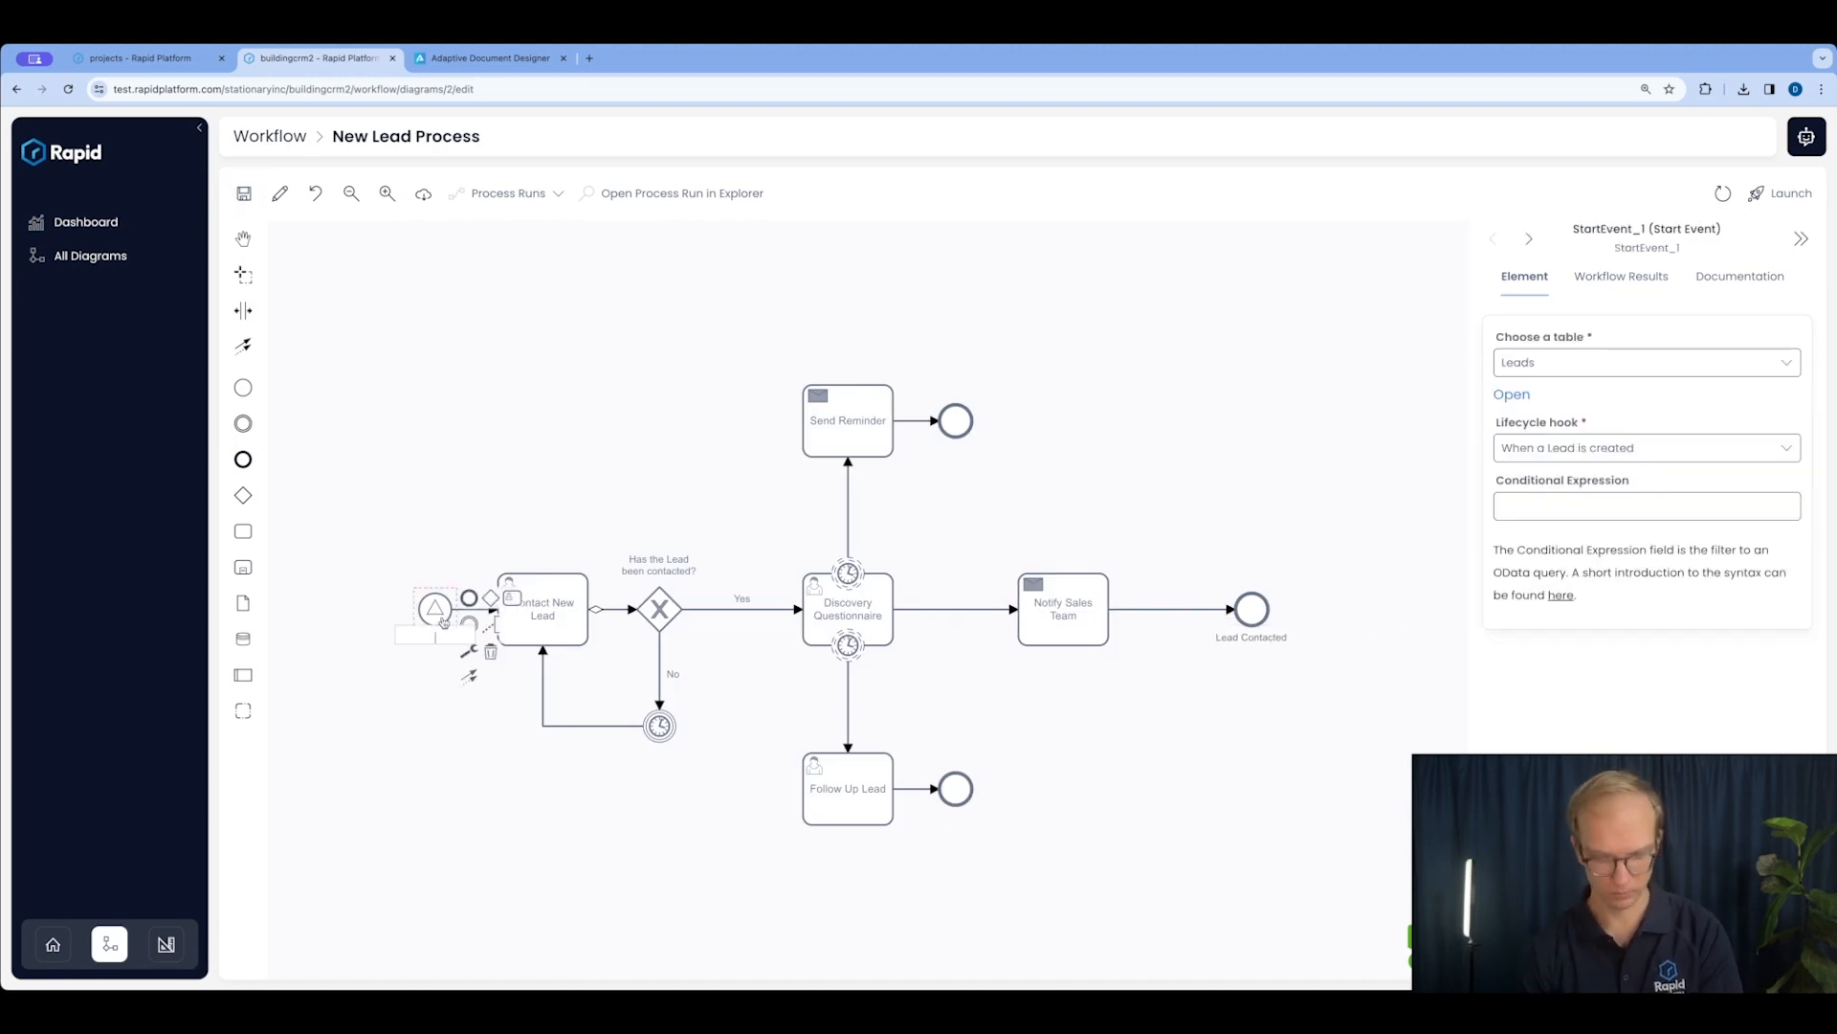
pyautogui.write('Lead Created')
pyautogui.click(492, 501)
# Place a data store reference above the Contact New Lead task and name it "Lead".
pyautogui.moveTo(243, 638); pyautogui.dragTo(533, 375)
pyautogui.doubleClick(535, 377)
pyautogui.write('Lead')
pyautogui.click(545, 460)
# Set the Lead data store's entity to Leads and its Id to "<%= StartEvent_1.properties.id %>".
pyautogui.click(535, 377)
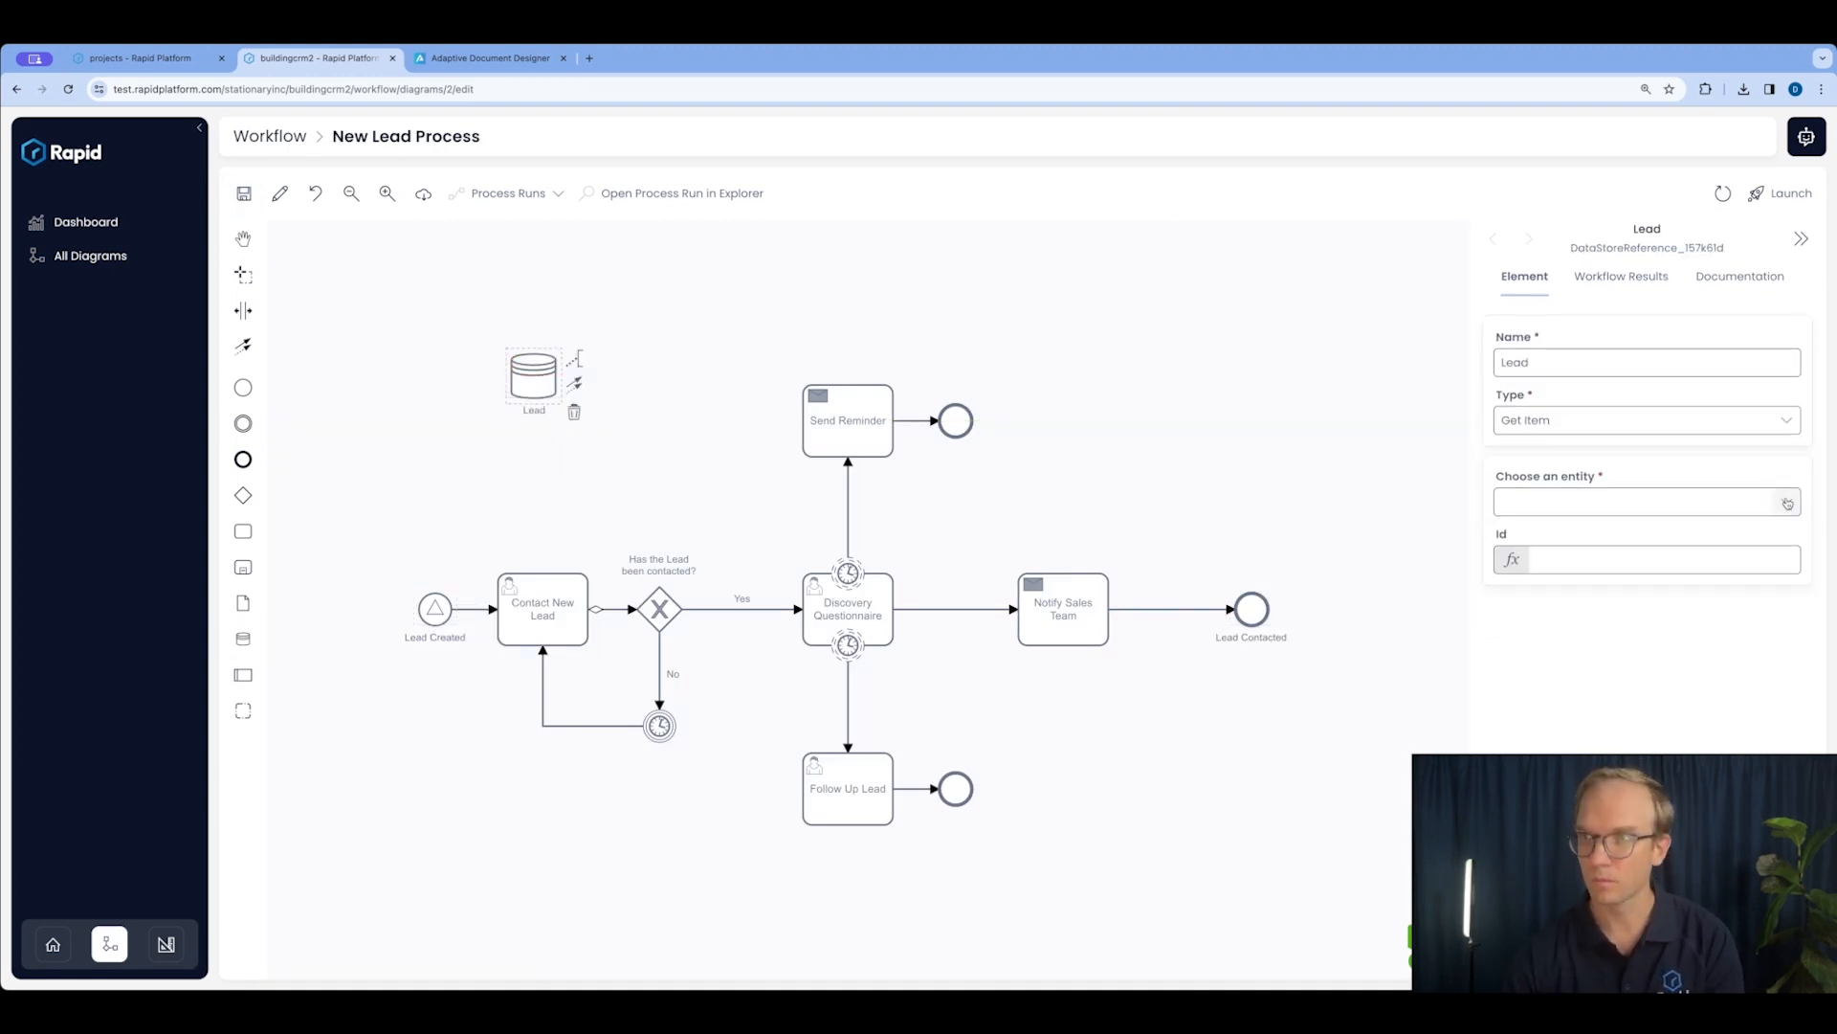
pyautogui.click(1787, 503)
pyautogui.click(1580, 574)
pyautogui.click(1629, 561)
pyautogui.write('<%= StartEvent_1.properties.id %>')
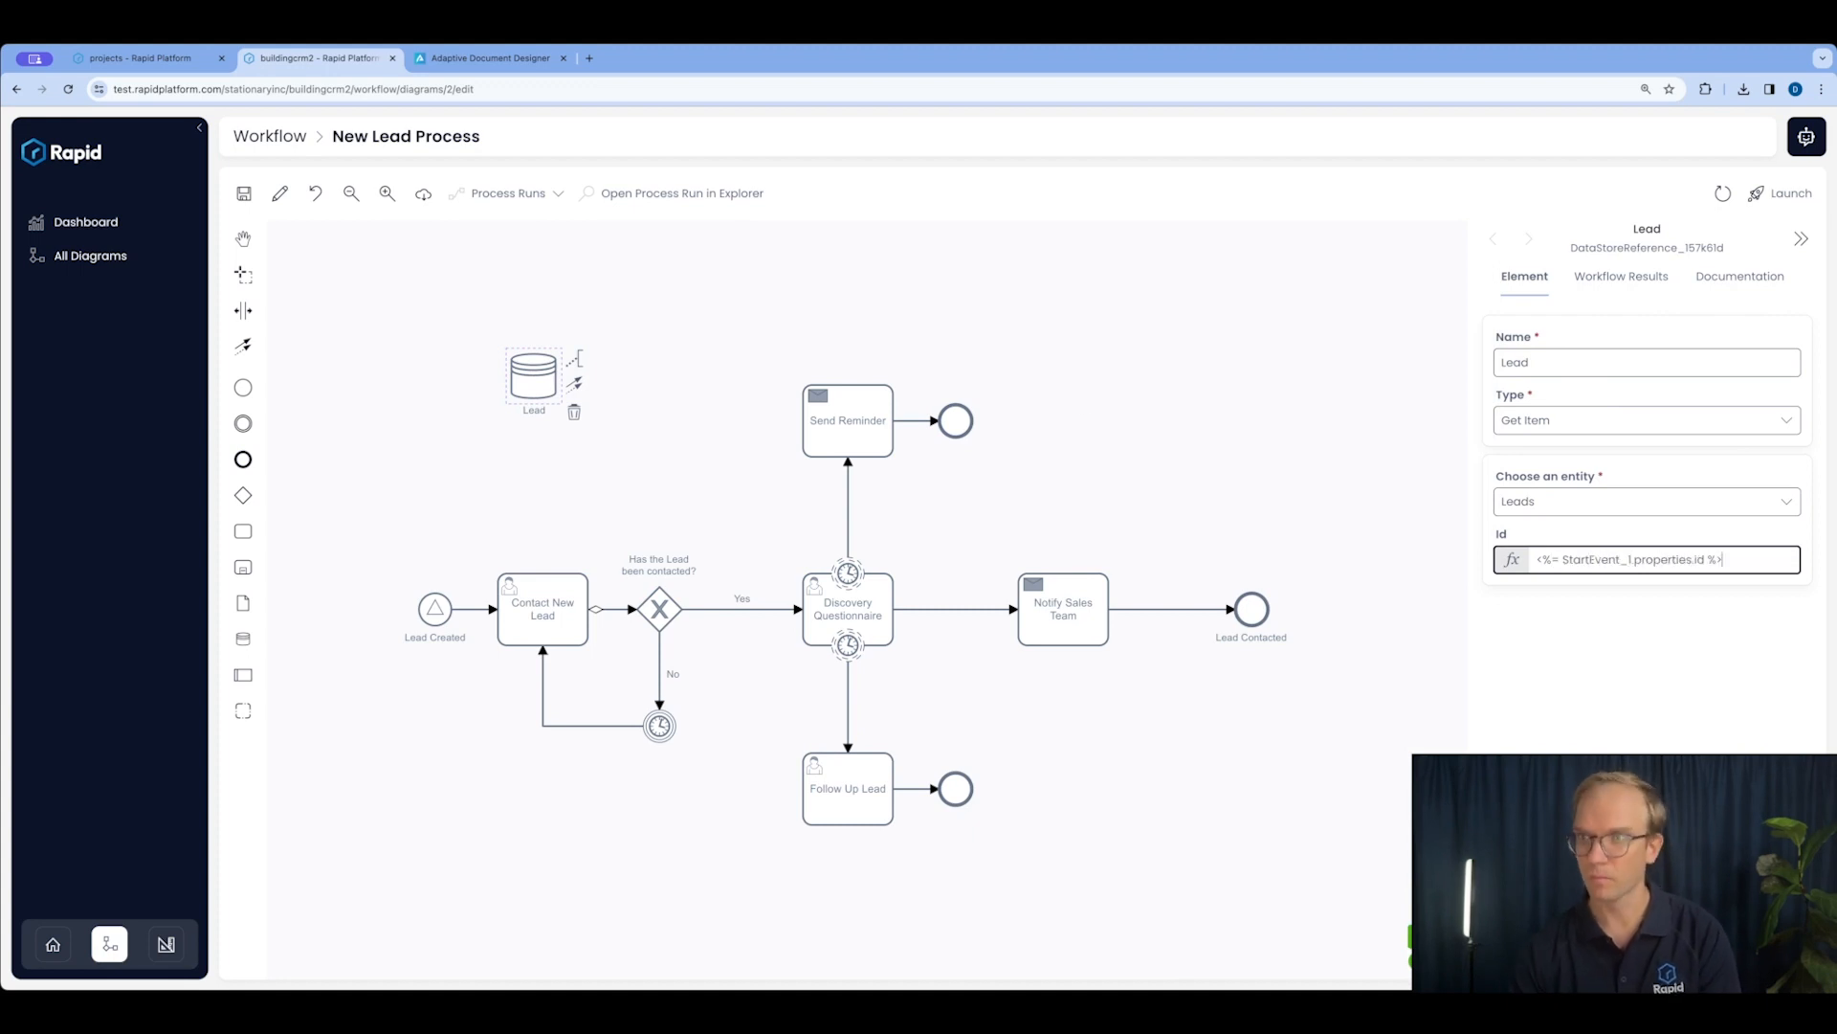
# Set the Contact New Lead task's title to "Contact New Lead - <%= Lead.properties.item.company_name %>" and save the diagram.
pyautogui.moveTo(444, 579); pyautogui.dragTo(407, 622)
pyautogui.click(534, 576)
pyautogui.click(540, 612)
pyautogui.click(1670, 452)
pyautogui.write('- ')
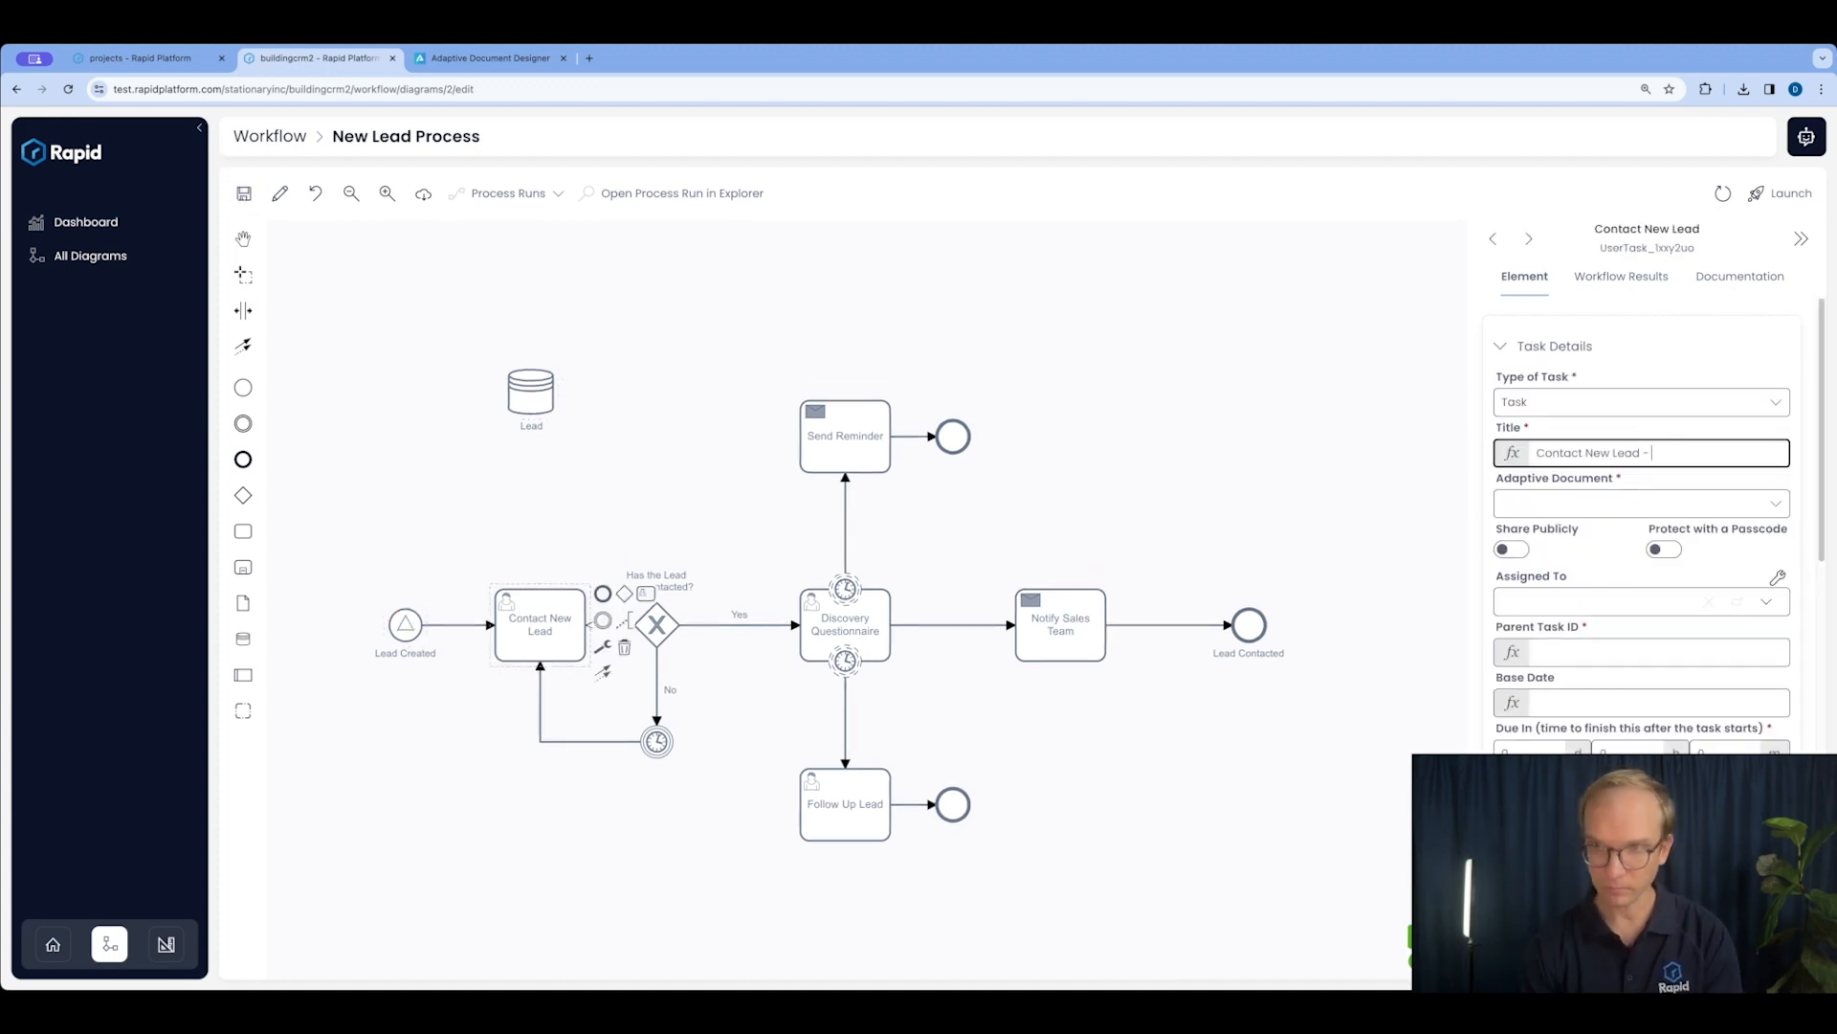
pyautogui.write('<%= Lead.propertriitem.company_name %>')
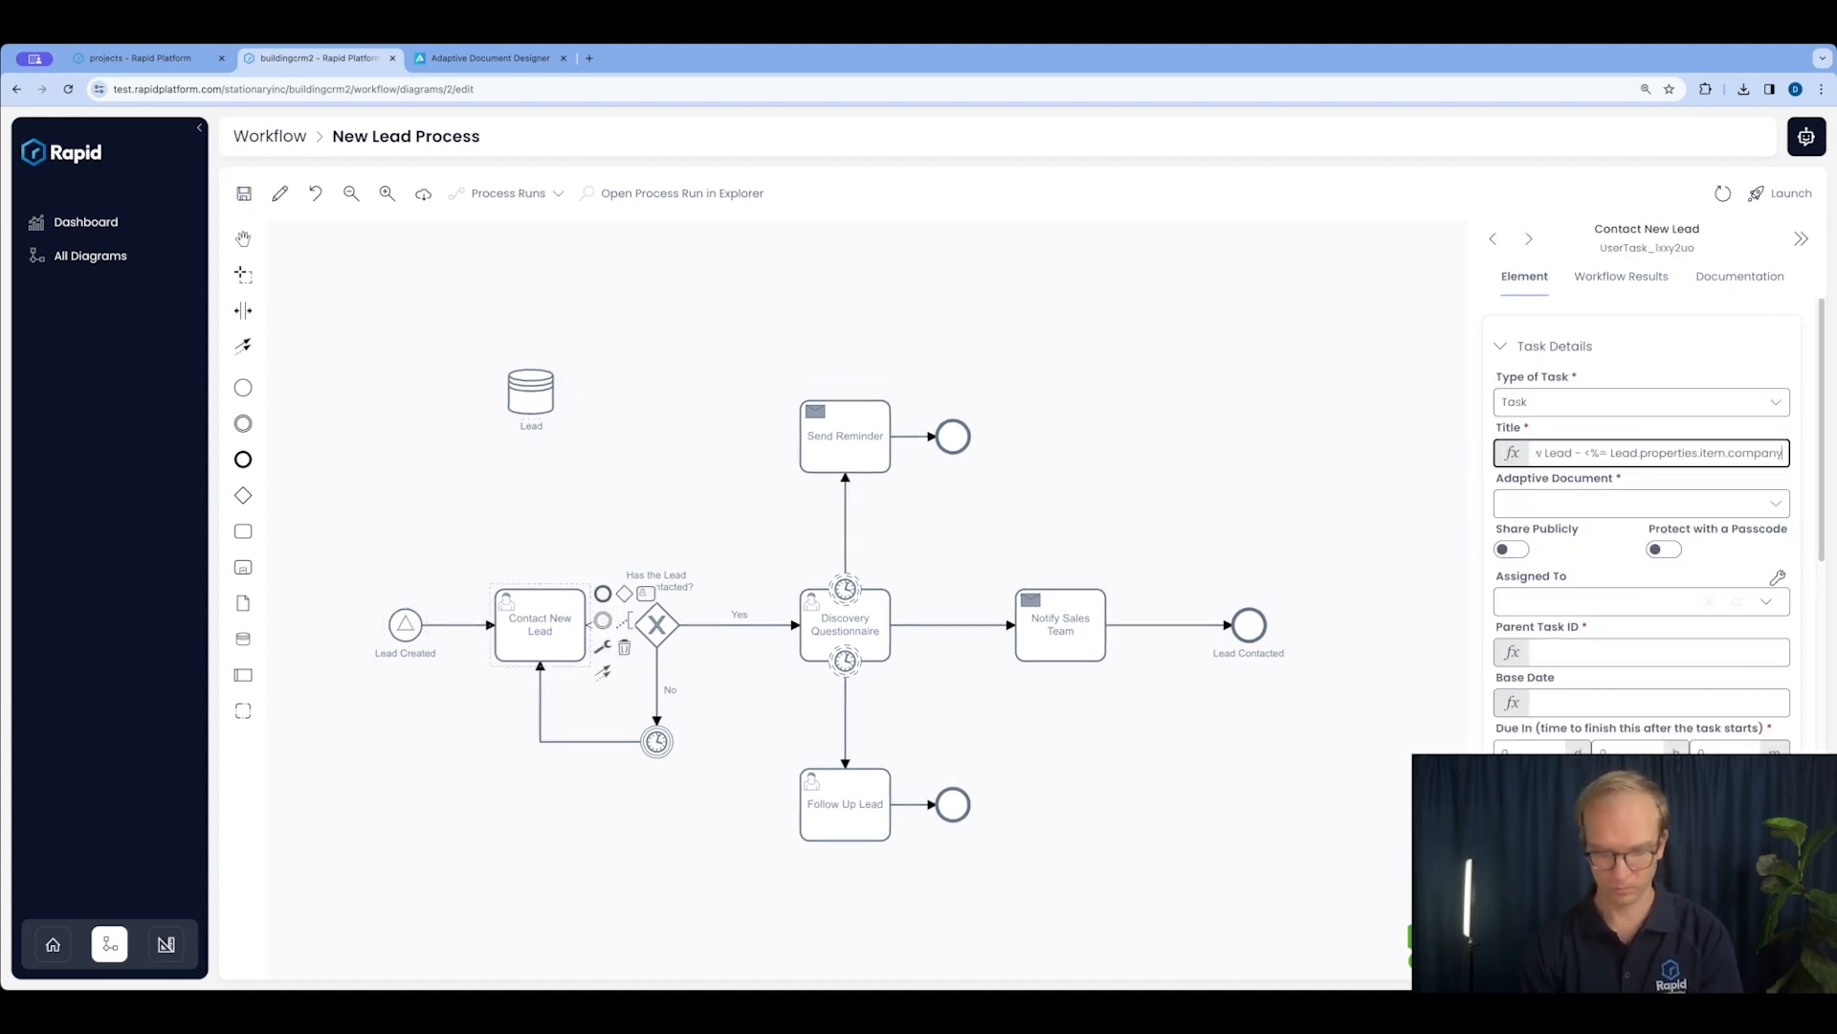
pyautogui.click(228, 193)
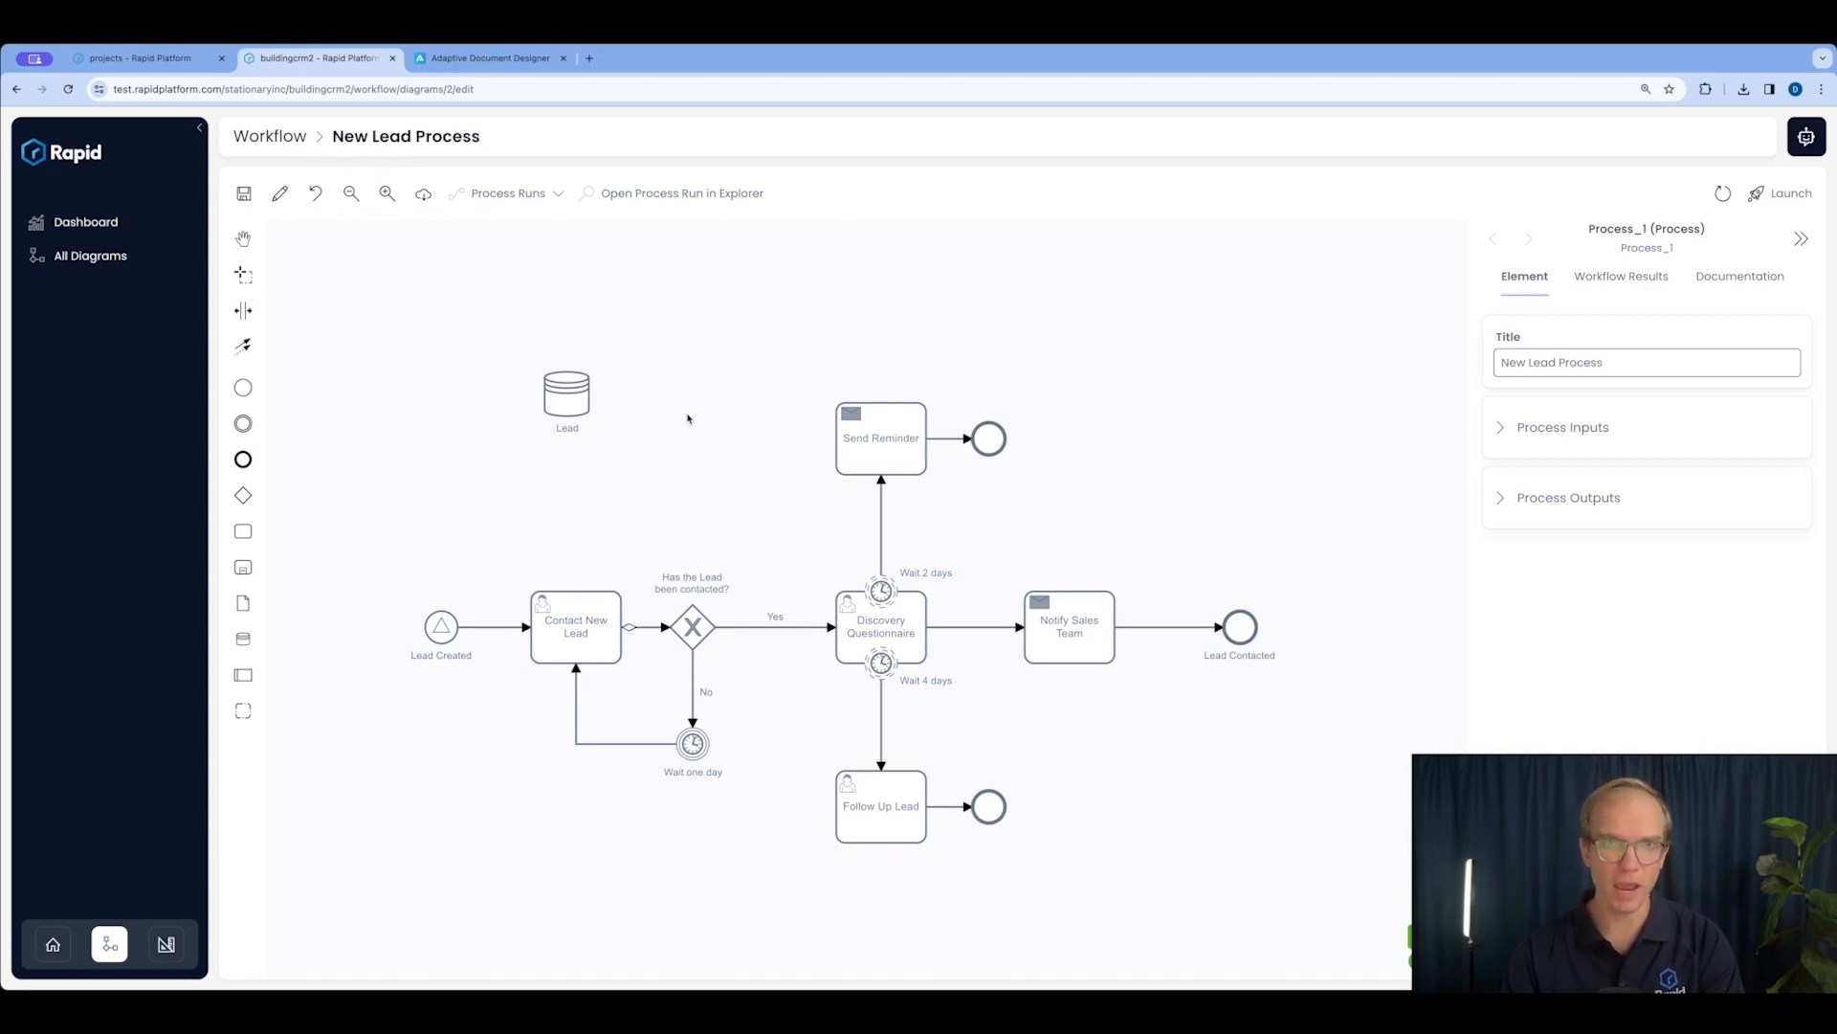
# Review the Contact New Lead task's settings and the wait durations of both boundary timers on Discovery Questionnaire.
pyautogui.moveTo(688, 418); pyautogui.dragTo(719, 376)
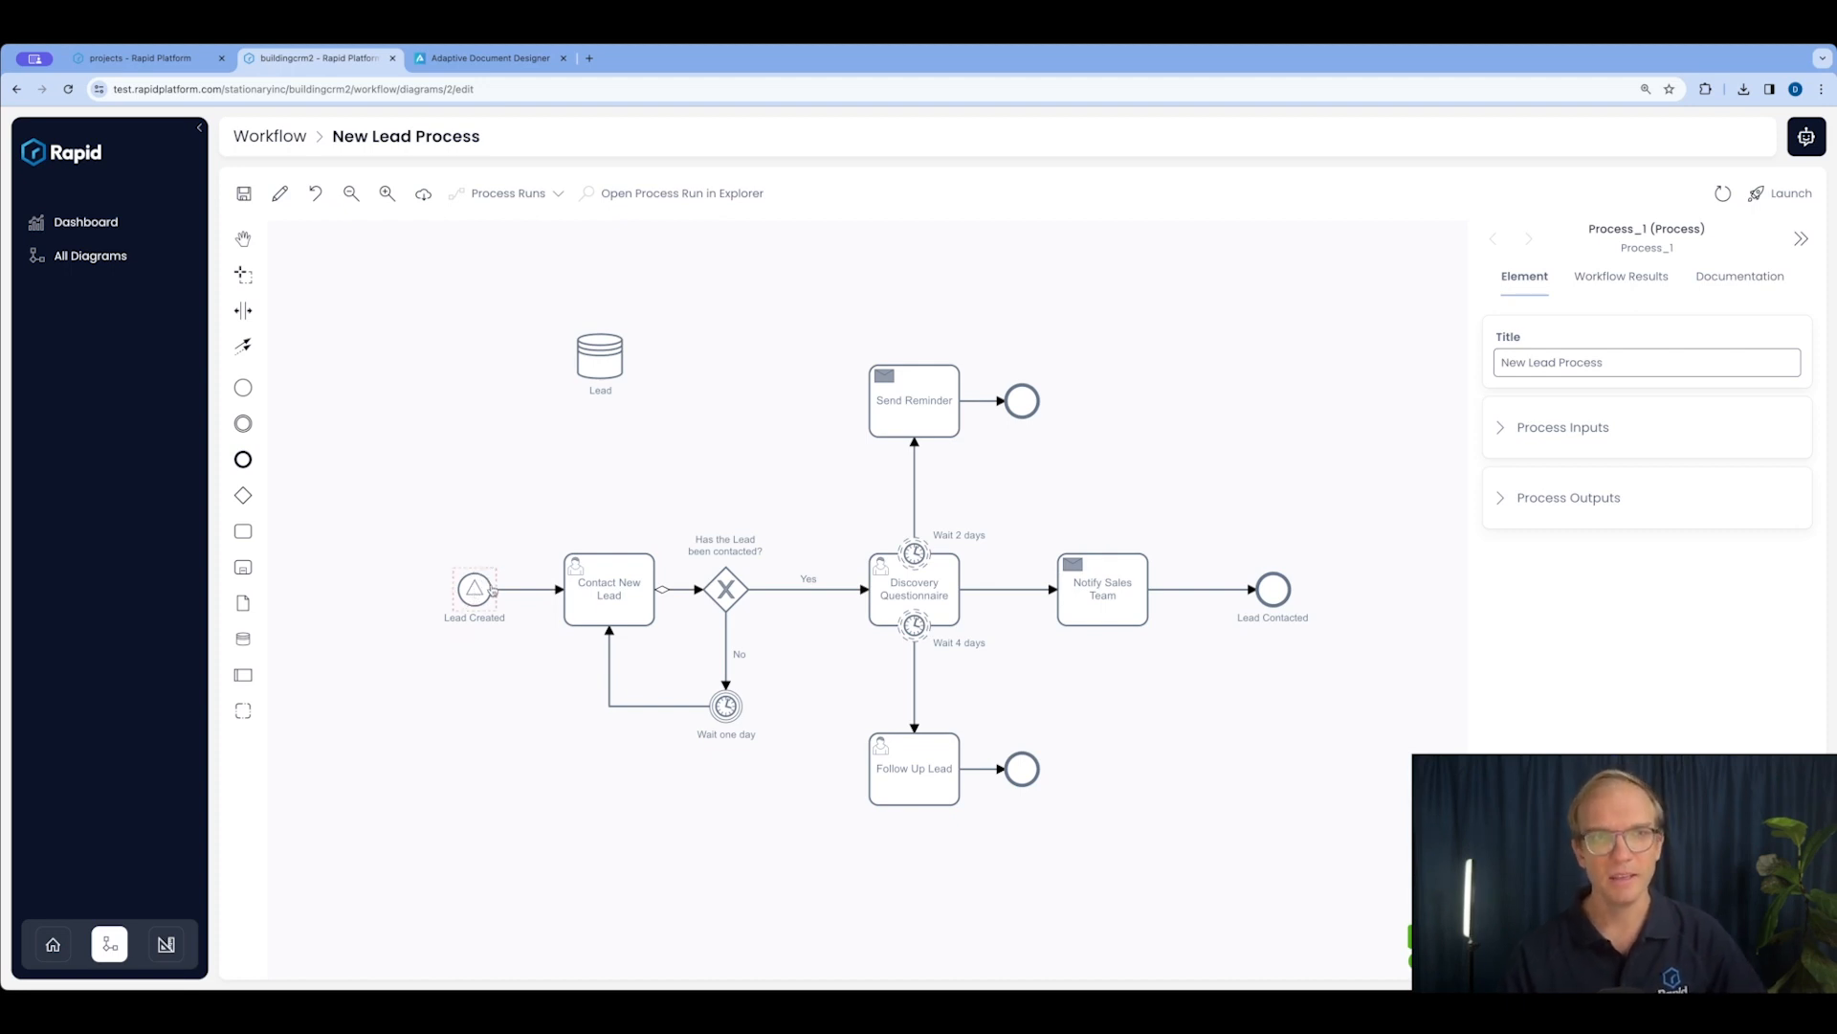
pyautogui.click(615, 609)
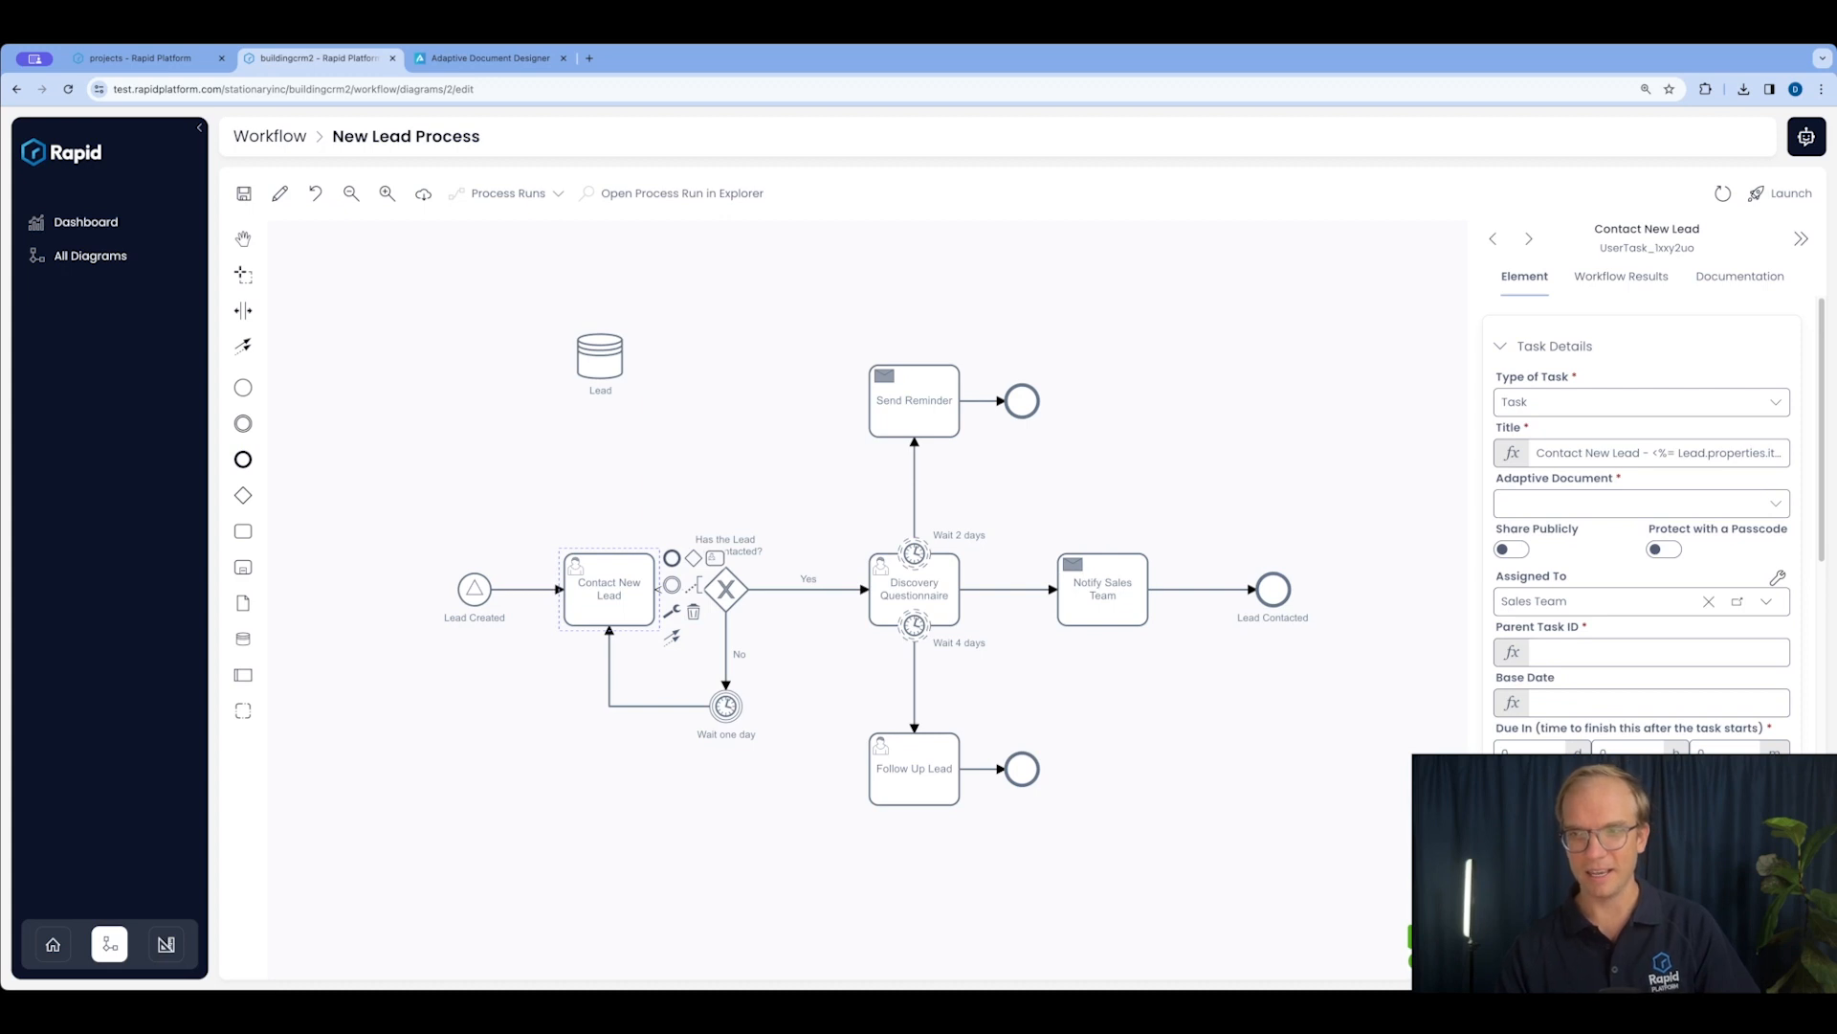
pyautogui.scroll(-2, 1642, 541)
pyautogui.scroll(2, 1643, 541)
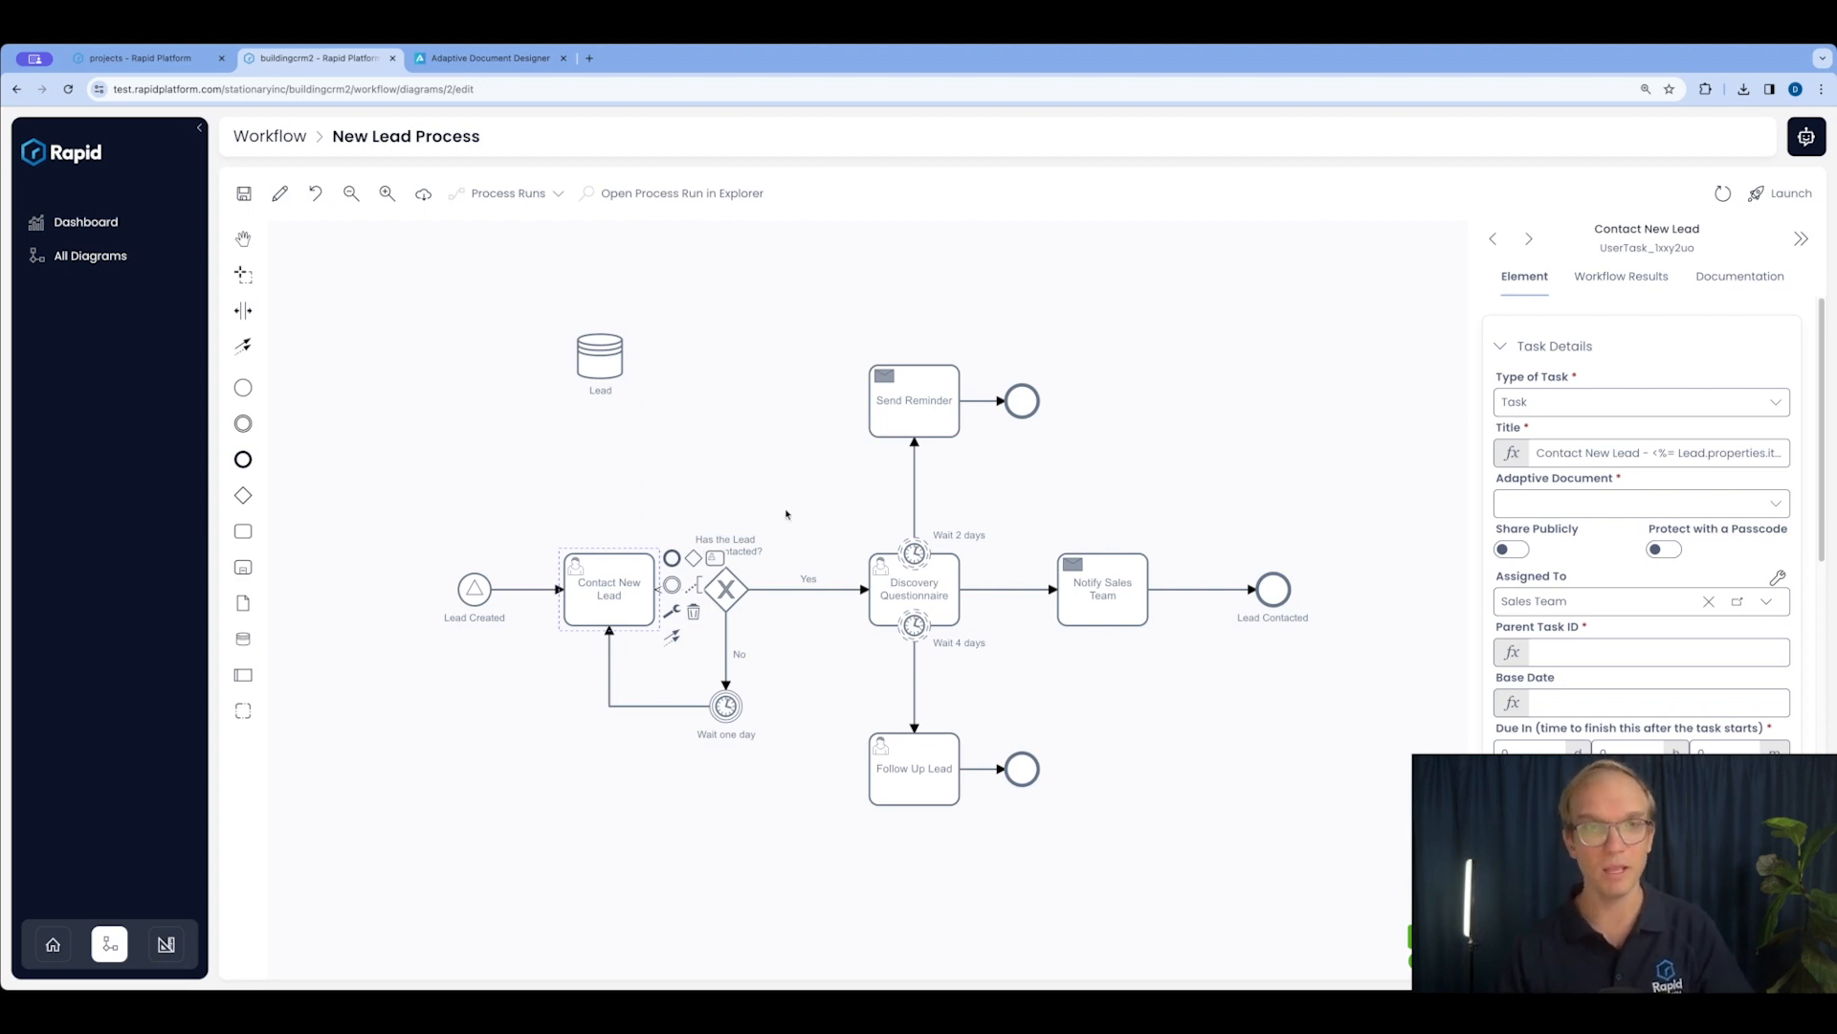
pyautogui.click(698, 498)
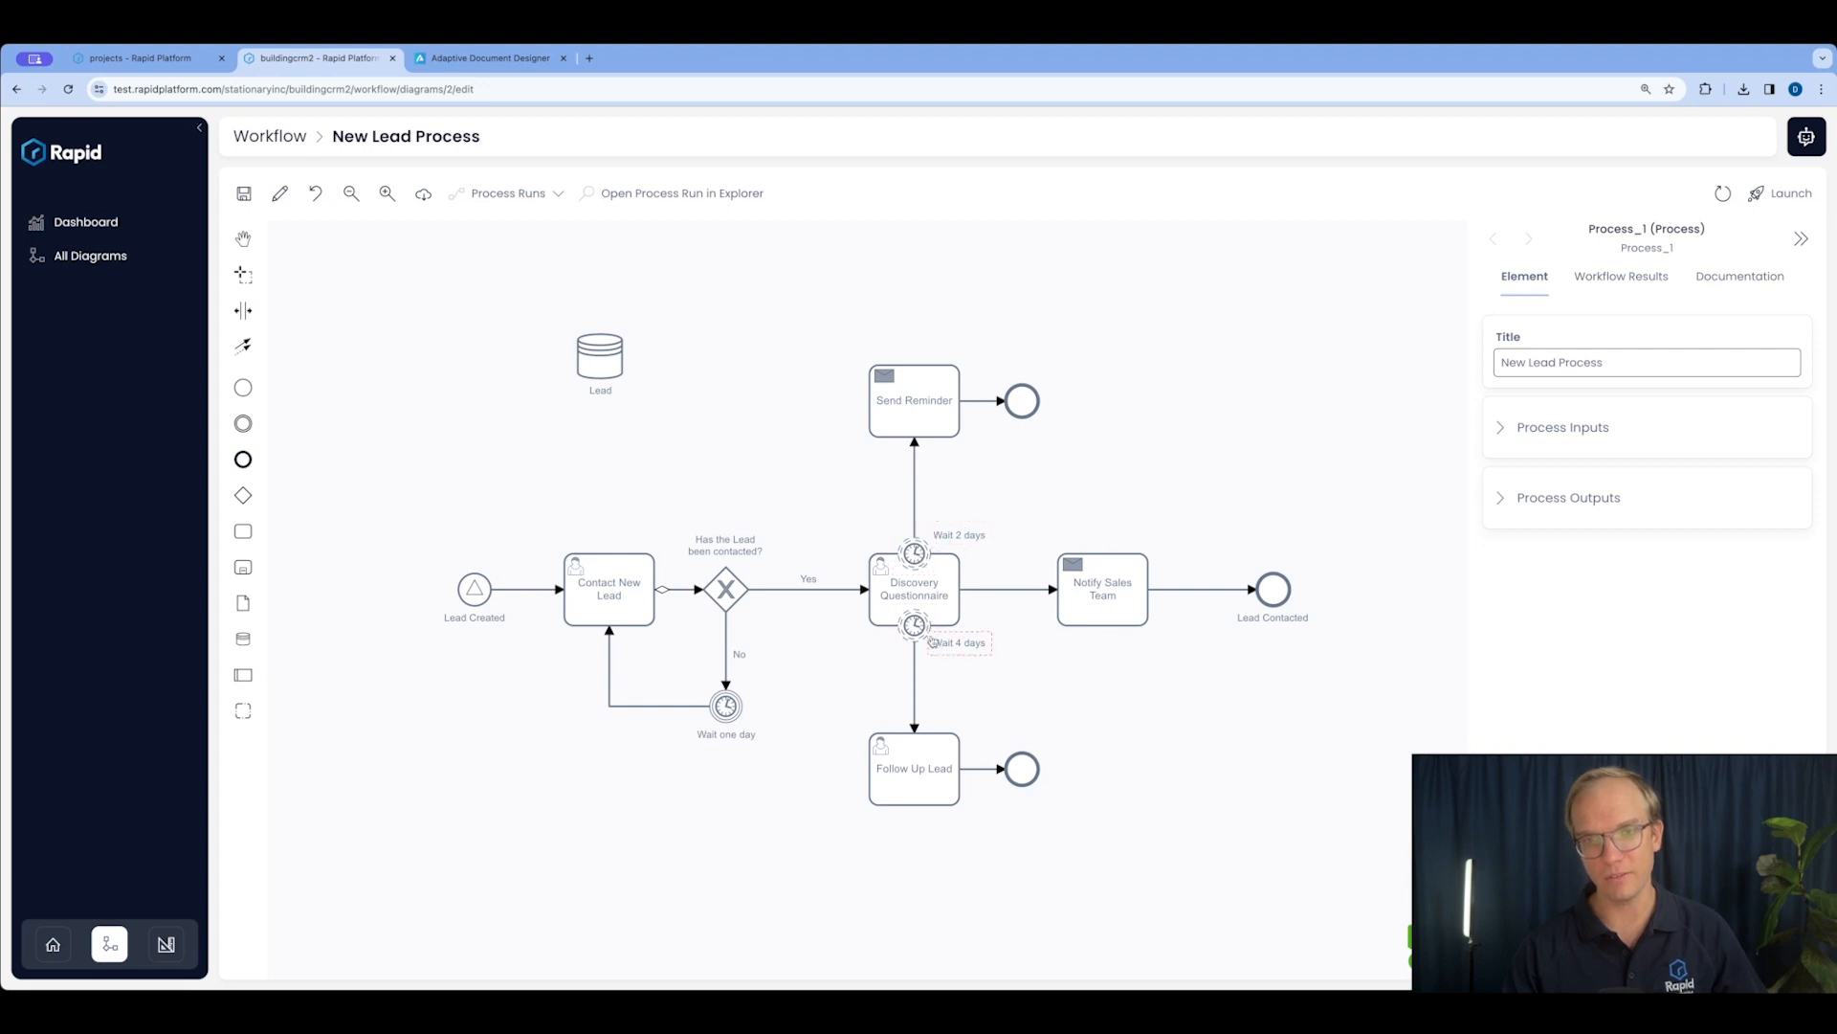
pyautogui.click(925, 559)
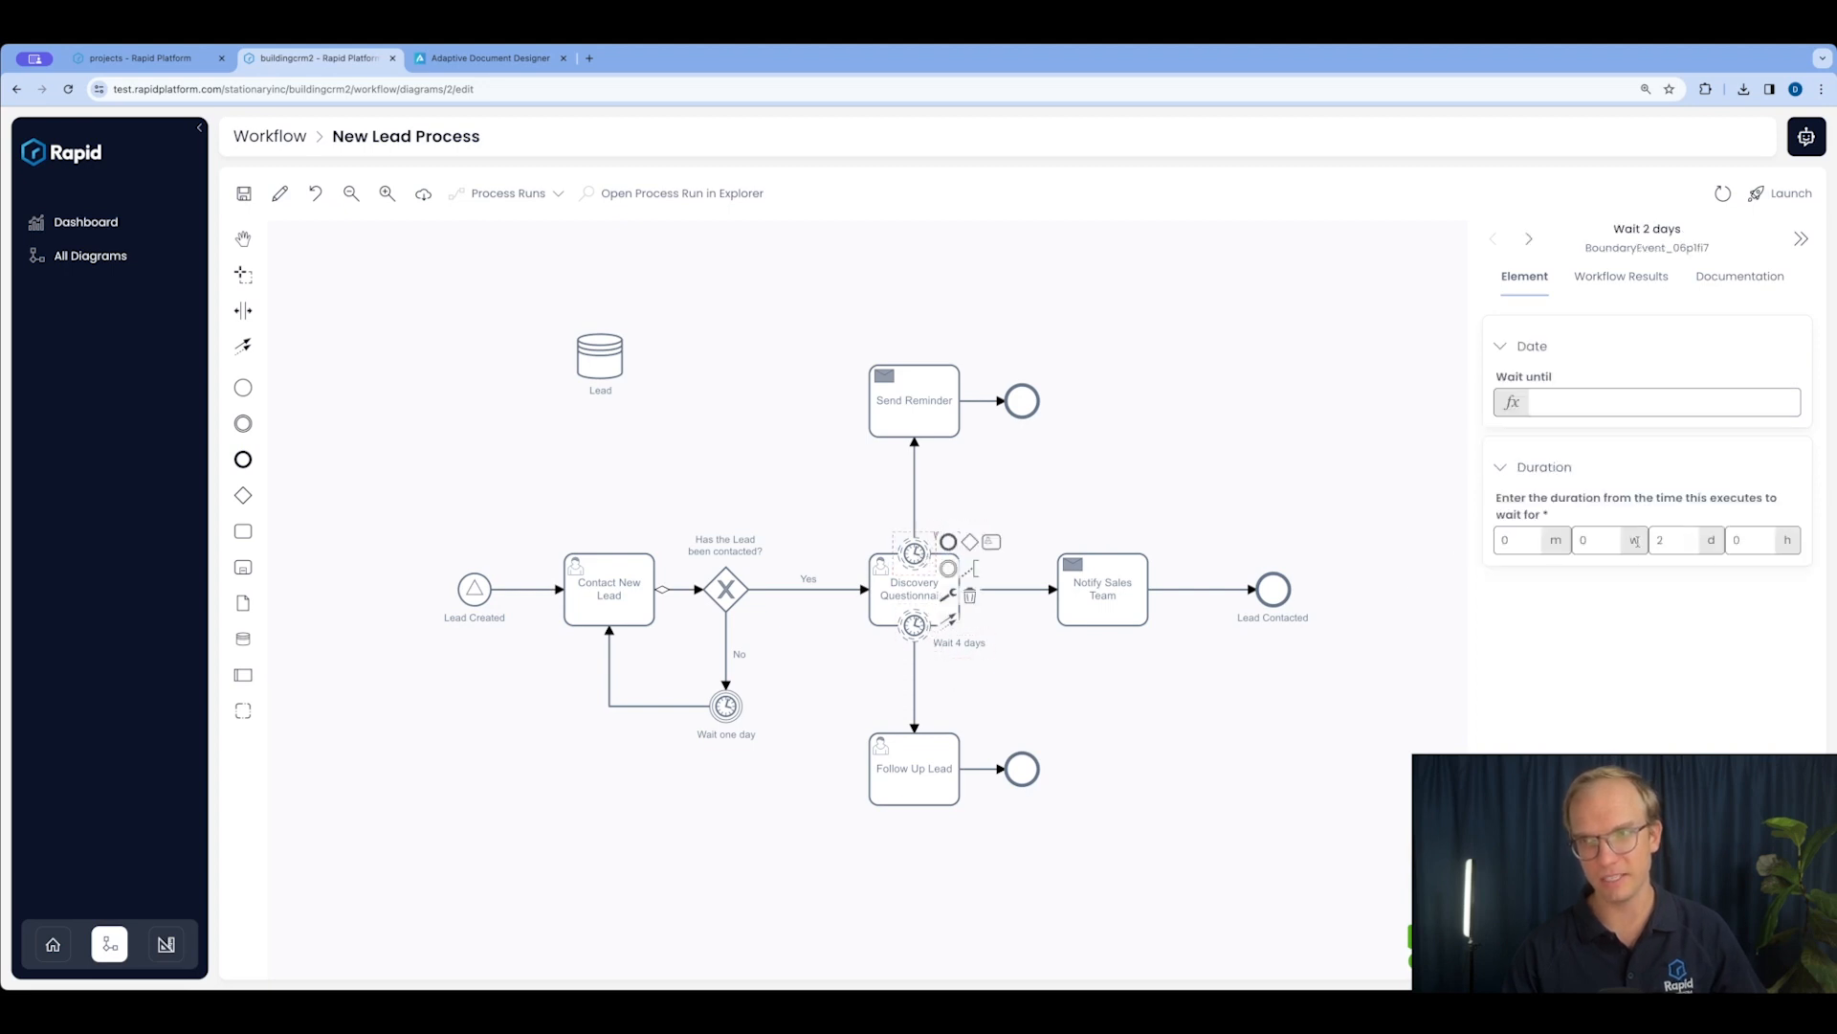
pyautogui.click(905, 636)
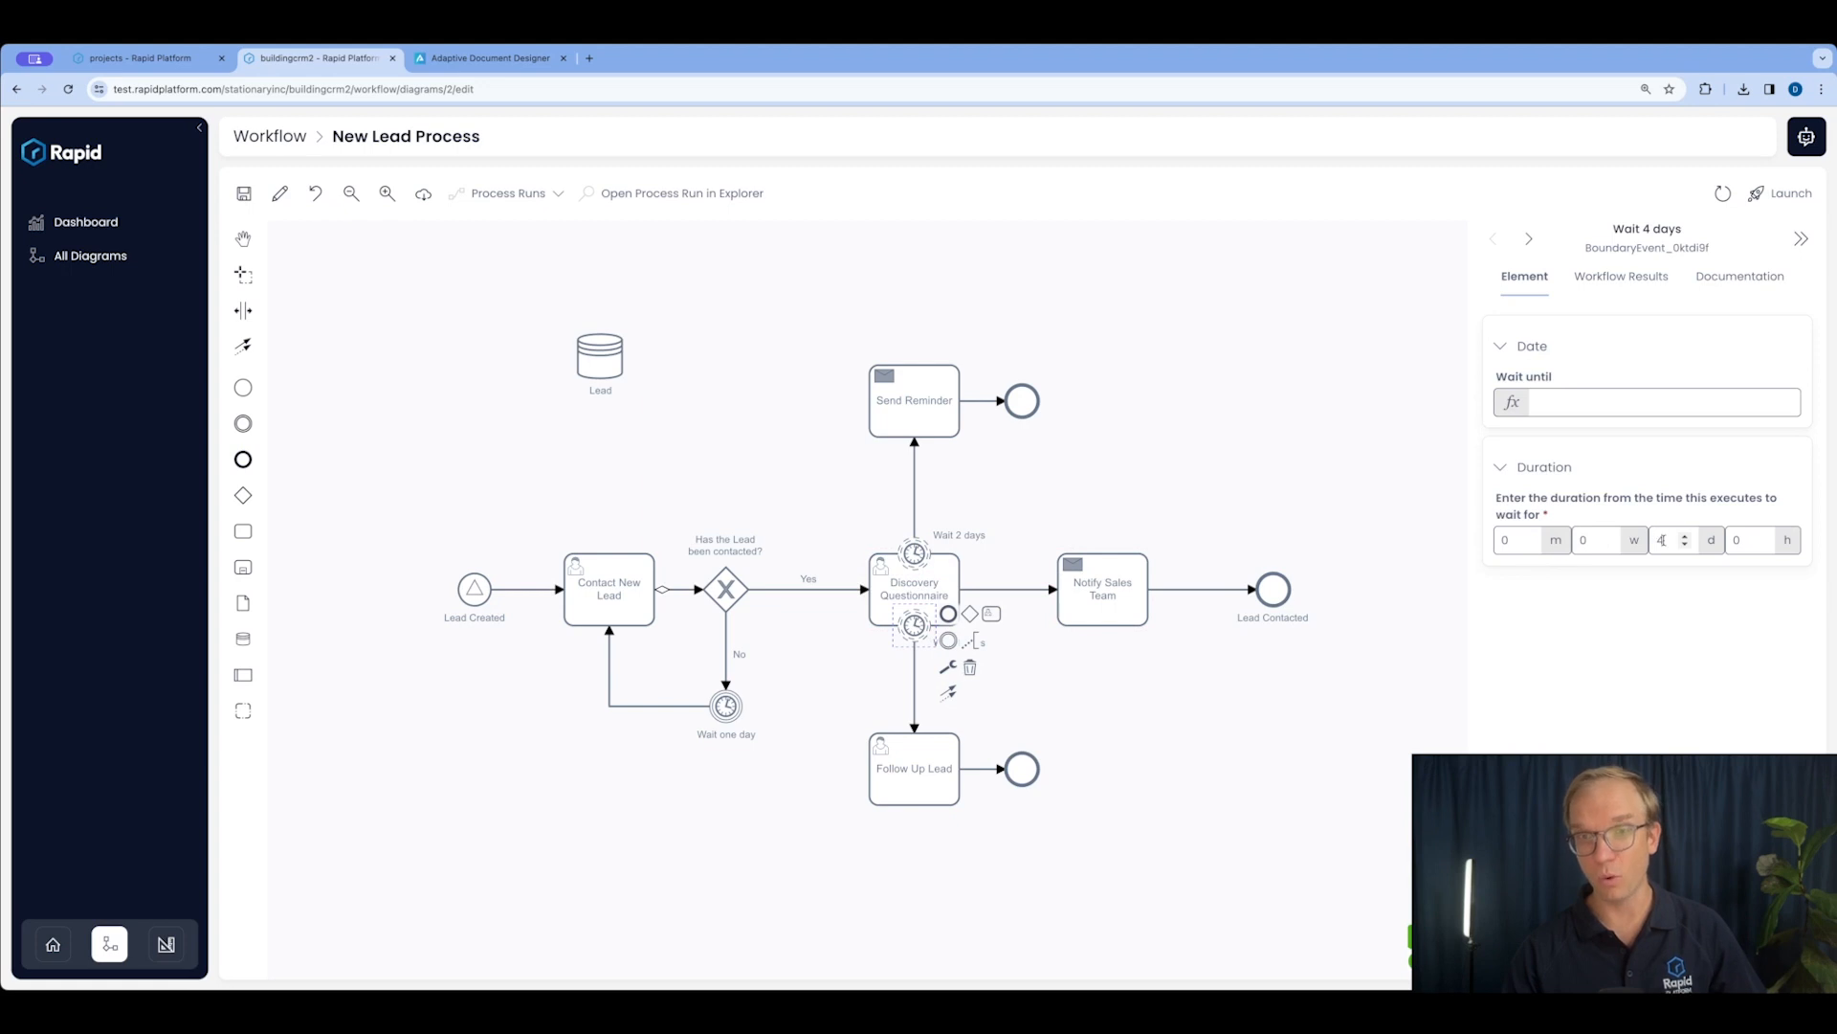
pyautogui.click(949, 517)
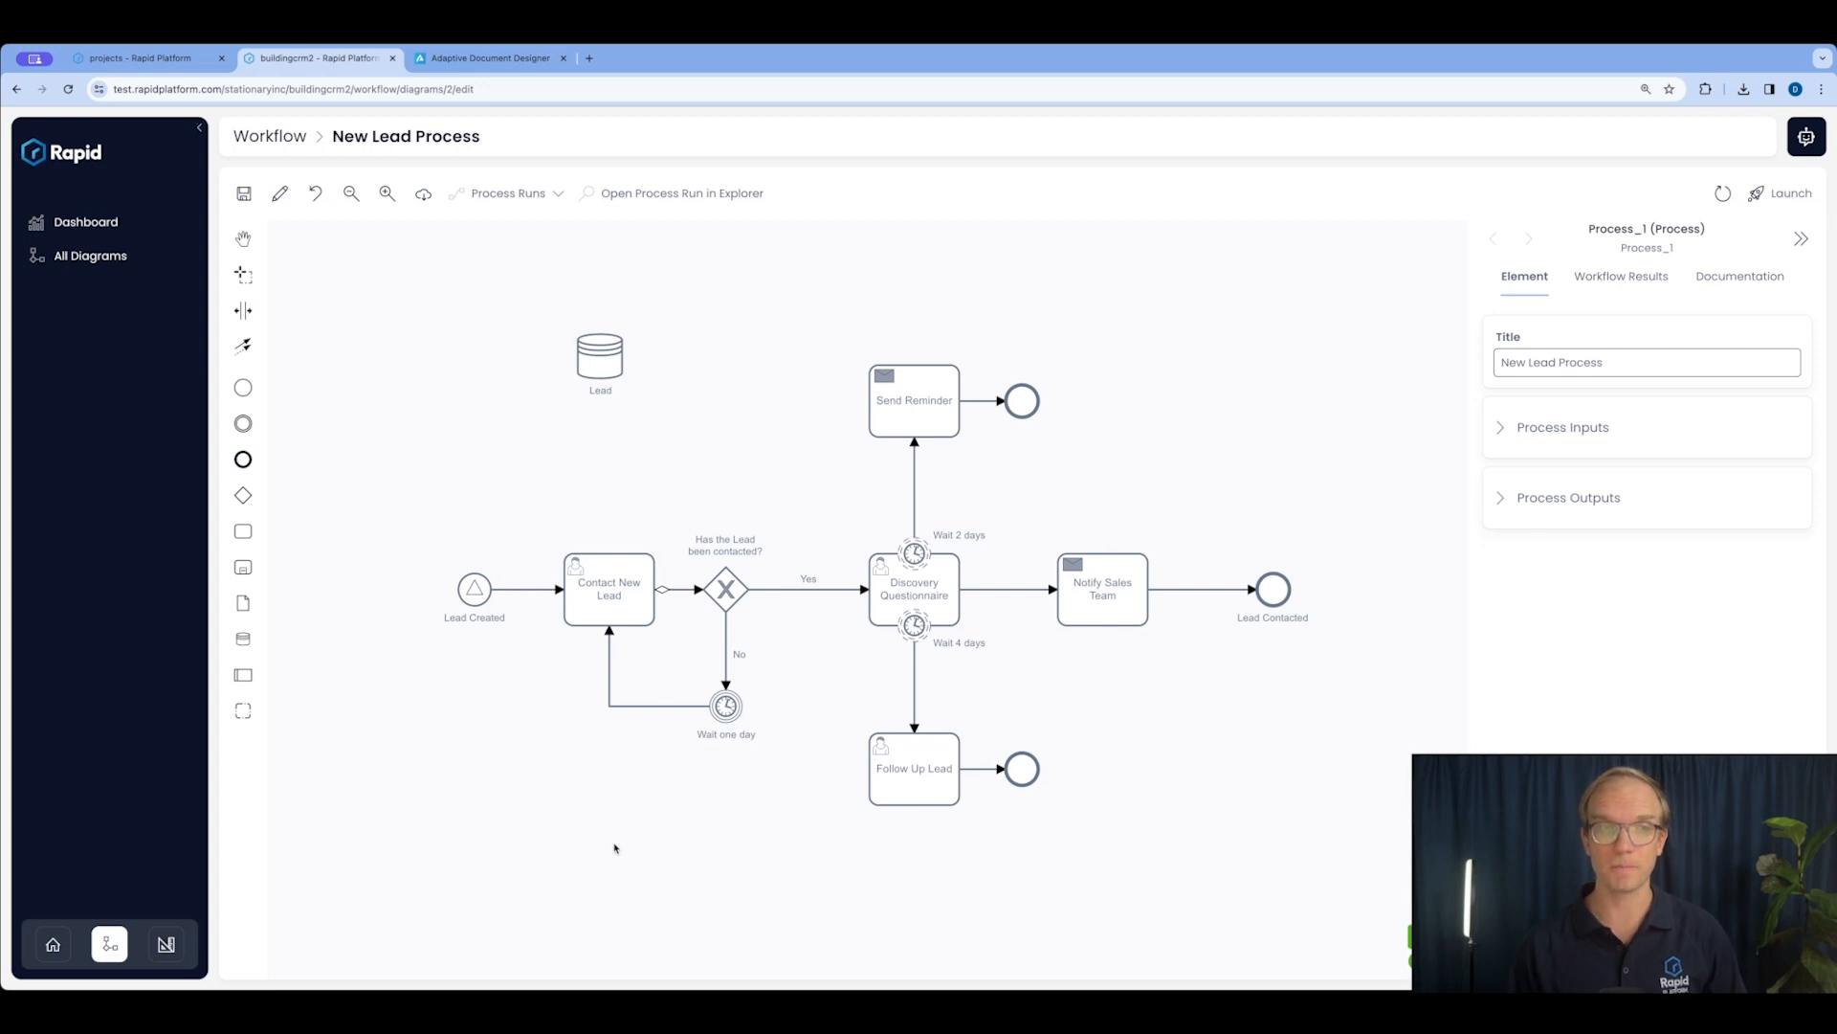
# Switch to the Adaptive Document Designer and open the public link of the New Leads Form's Default state.
pyautogui.click(497, 59)
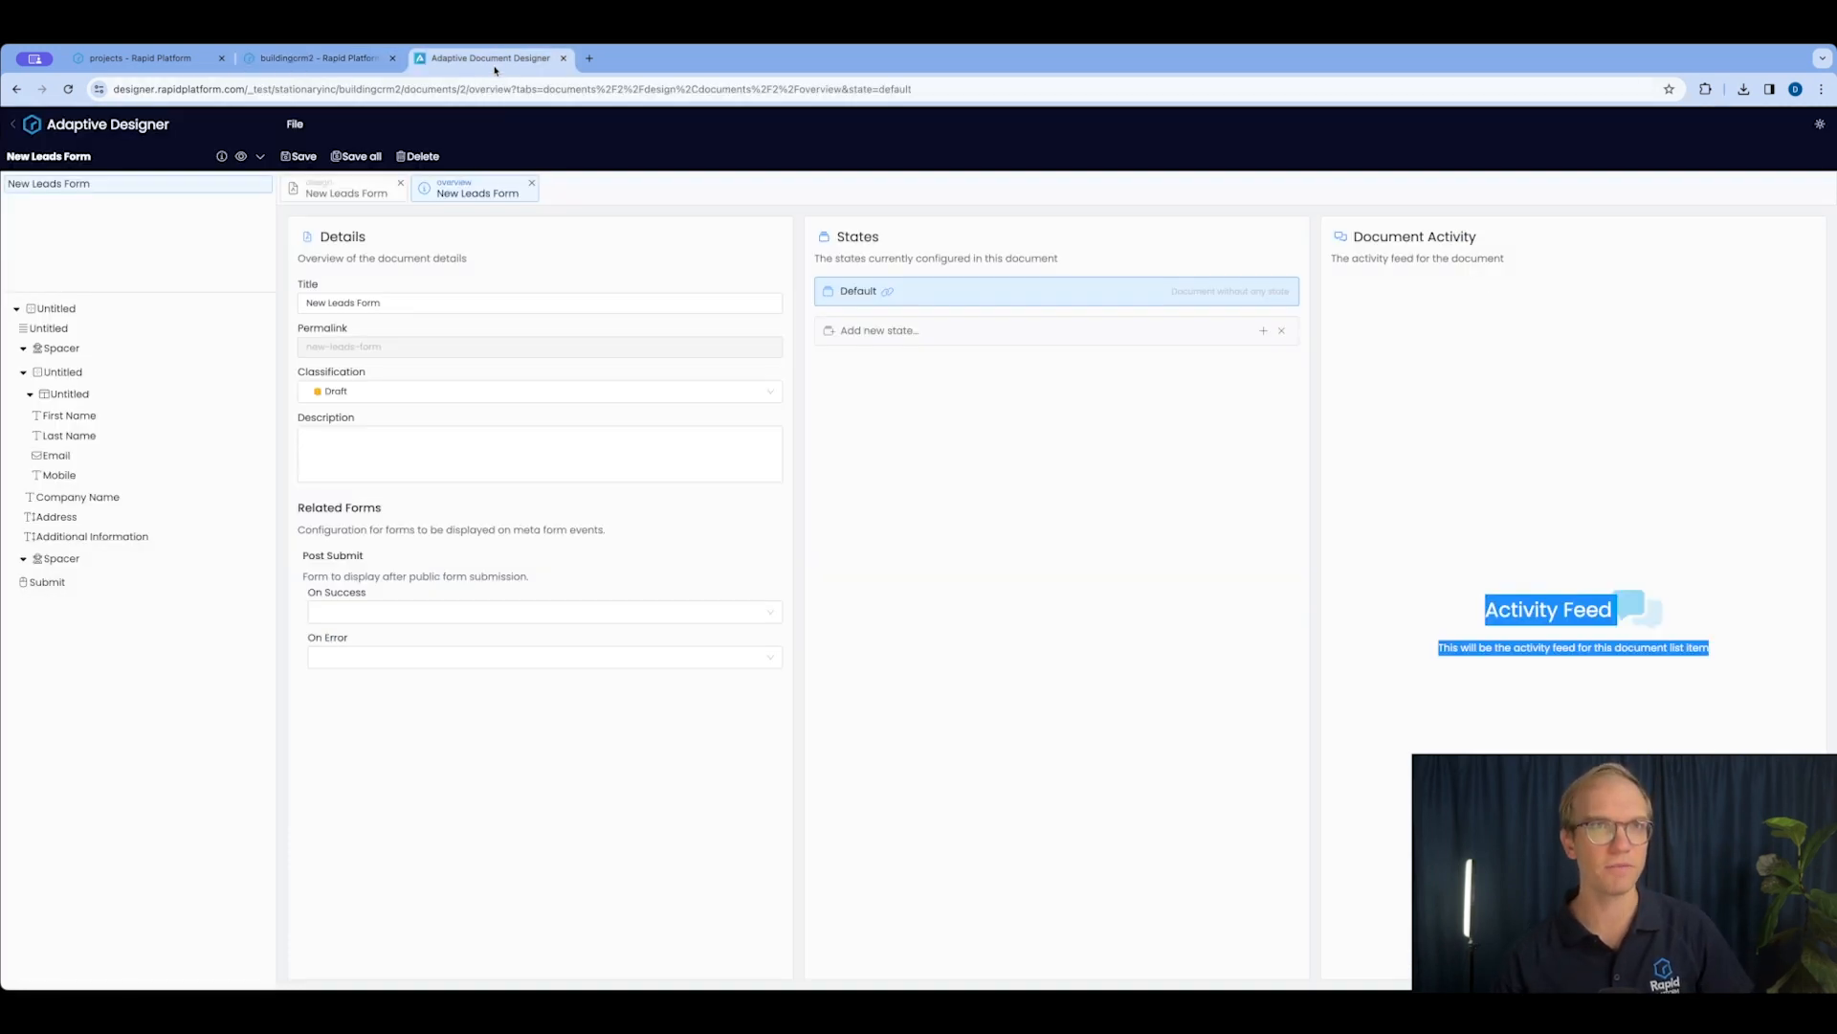
pyautogui.click(882, 291)
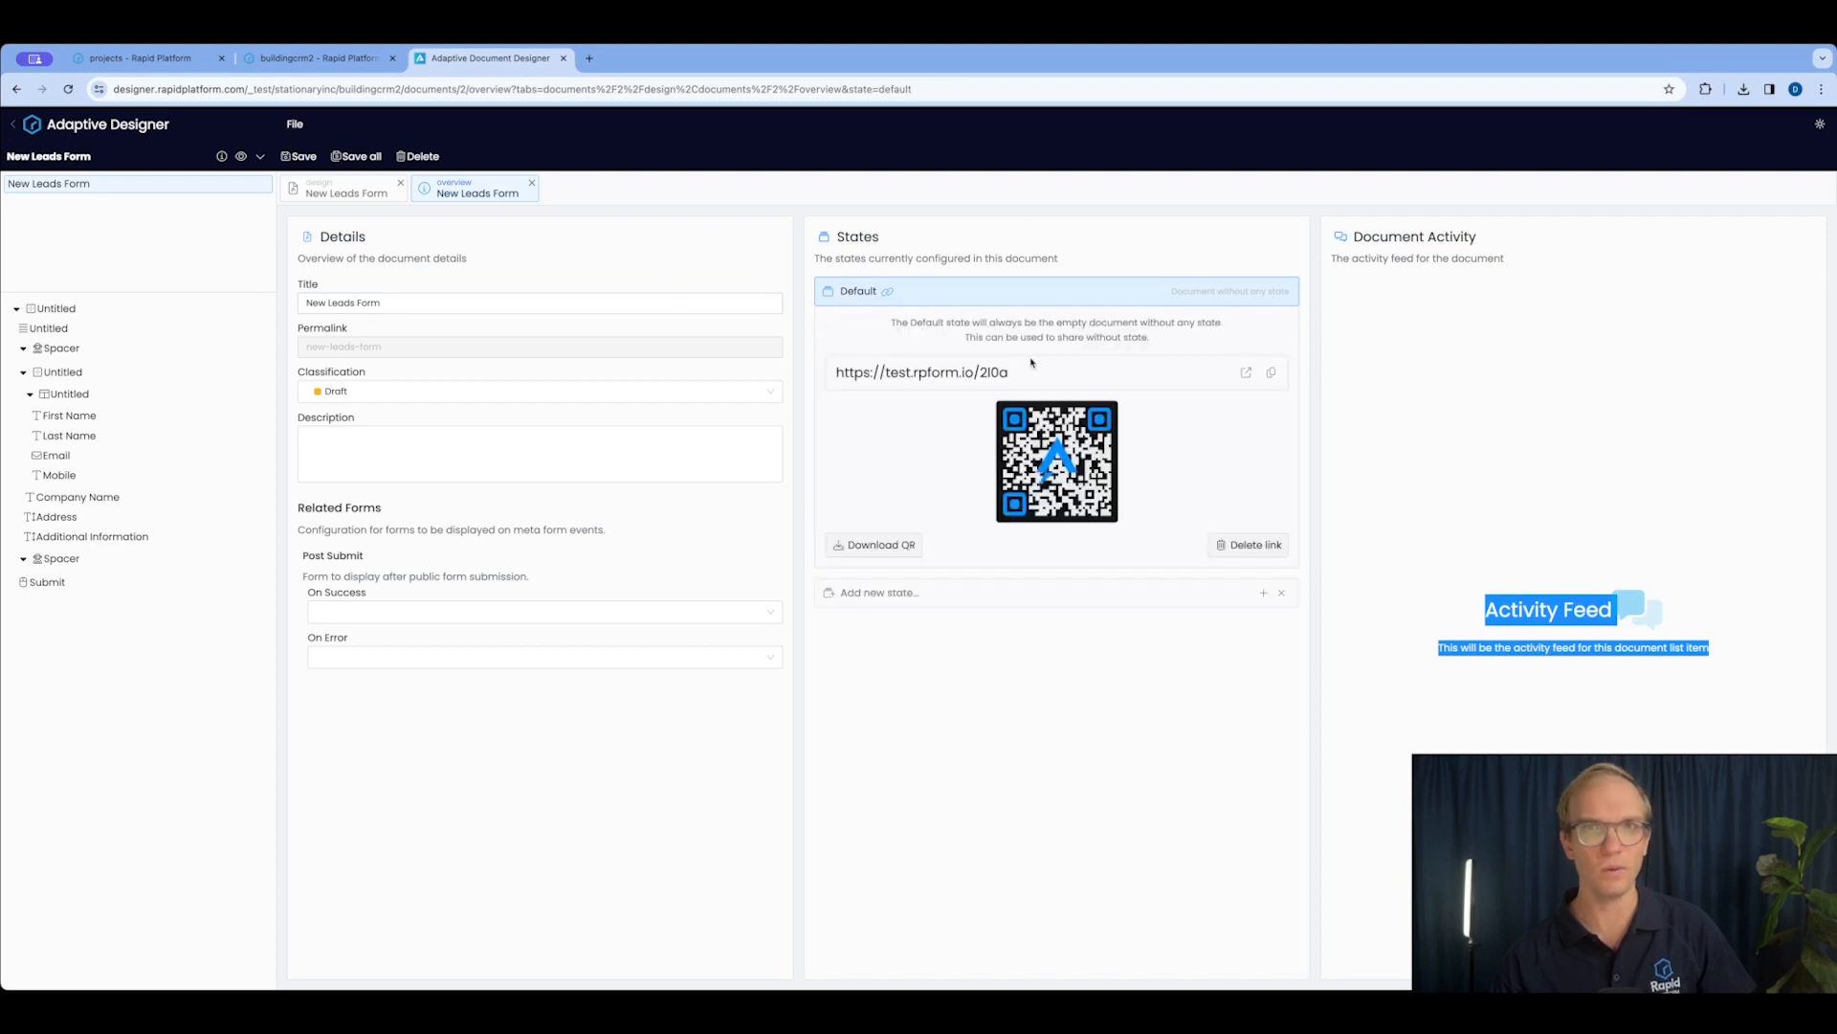
pyautogui.click(1246, 373)
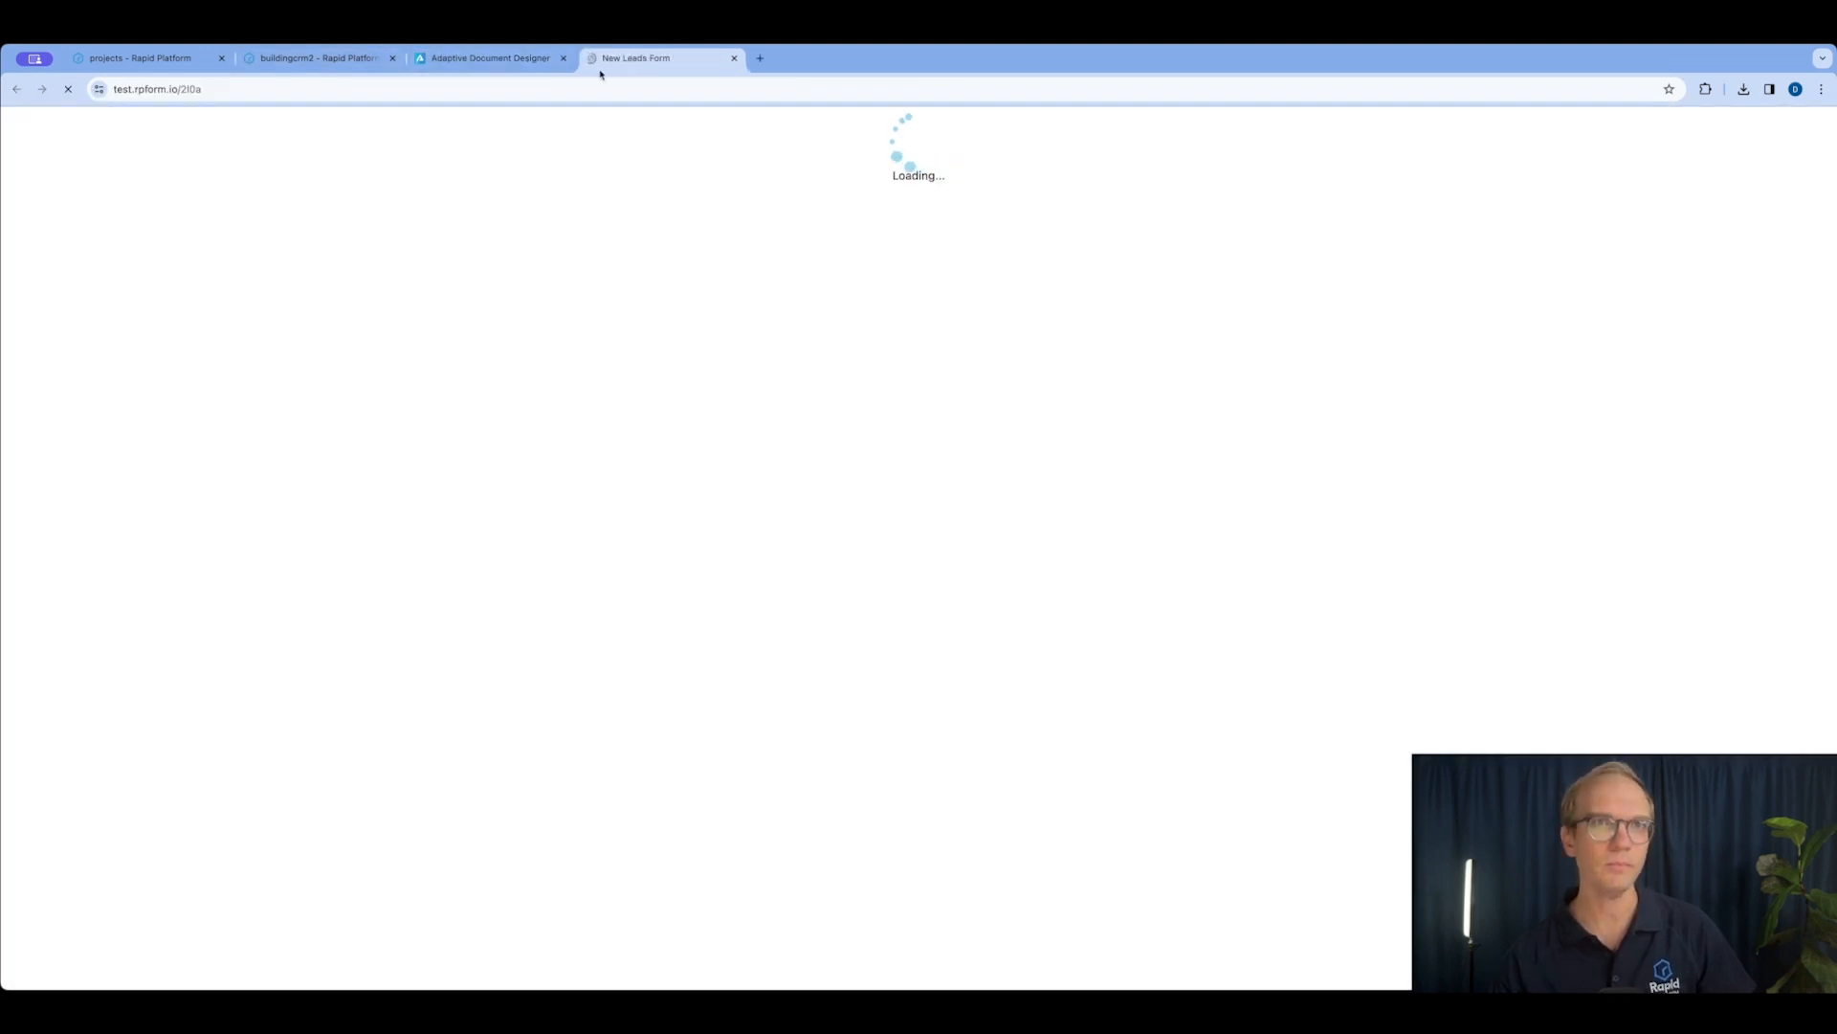
# Fill in the contact's first name, last name, email and mobile number in the Contact Us form.
pyautogui.click(672, 222)
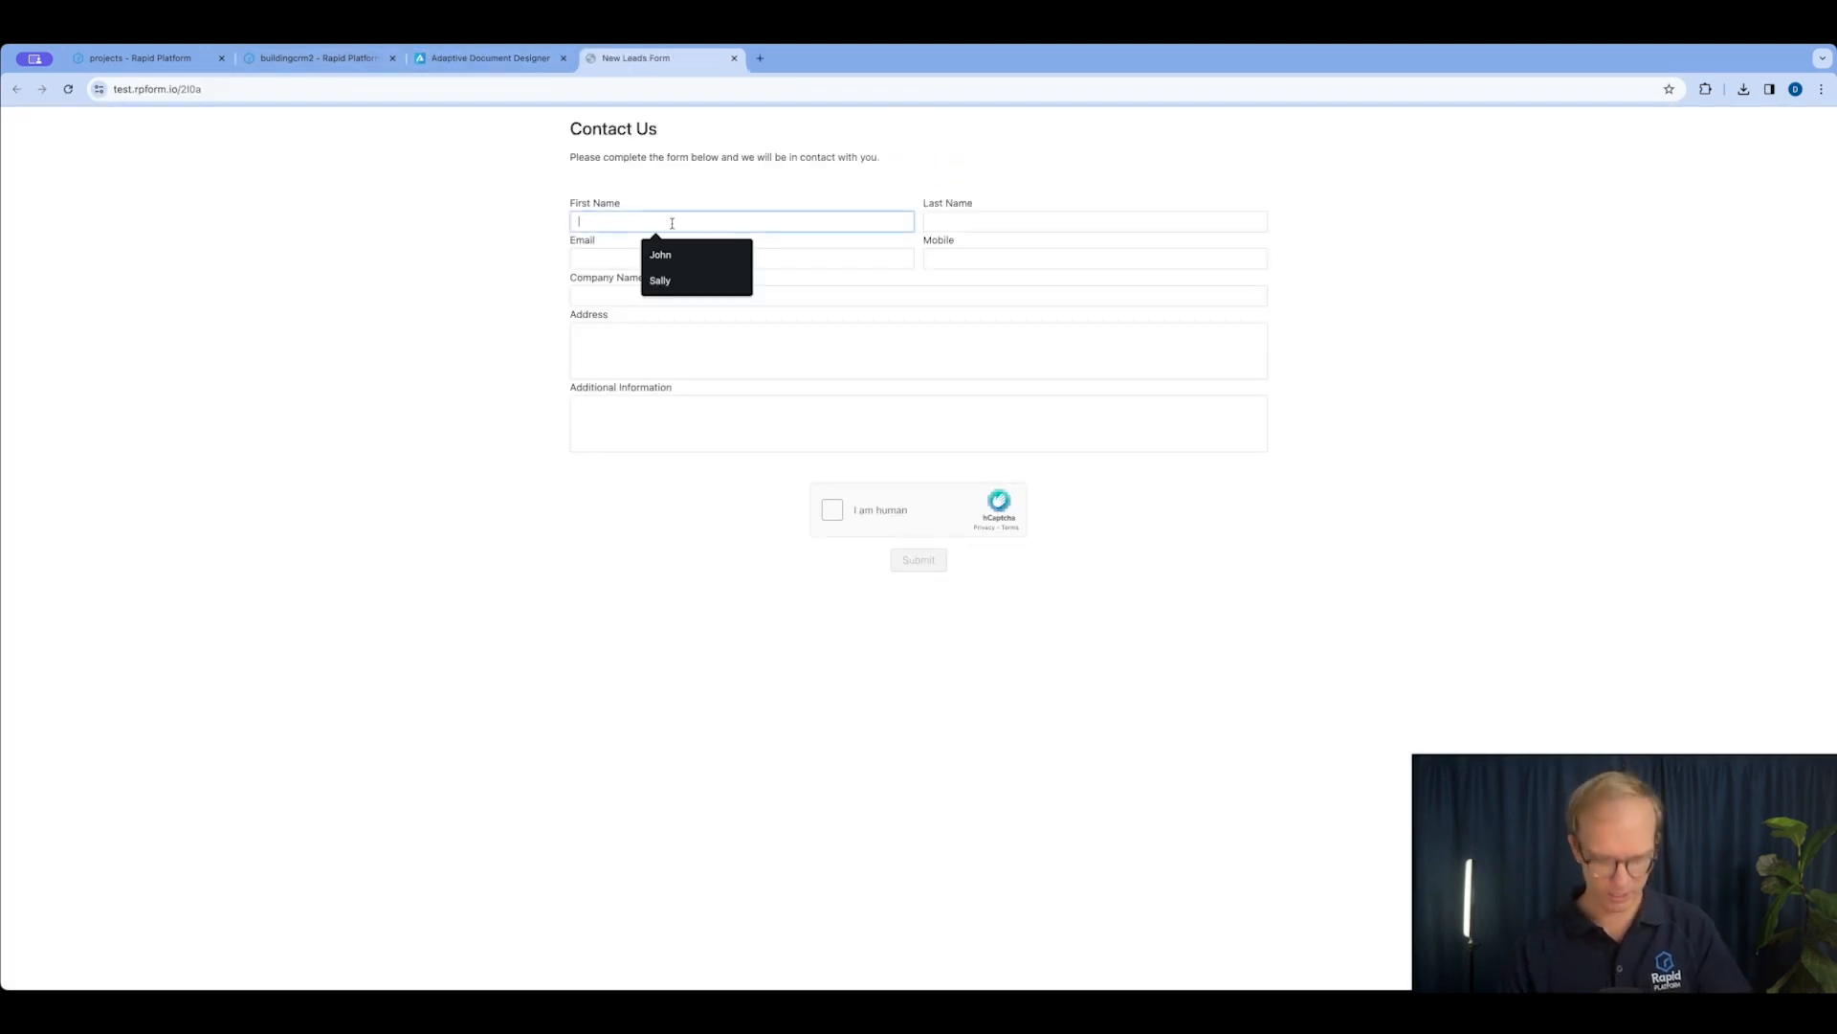
pyautogui.write('Dav')
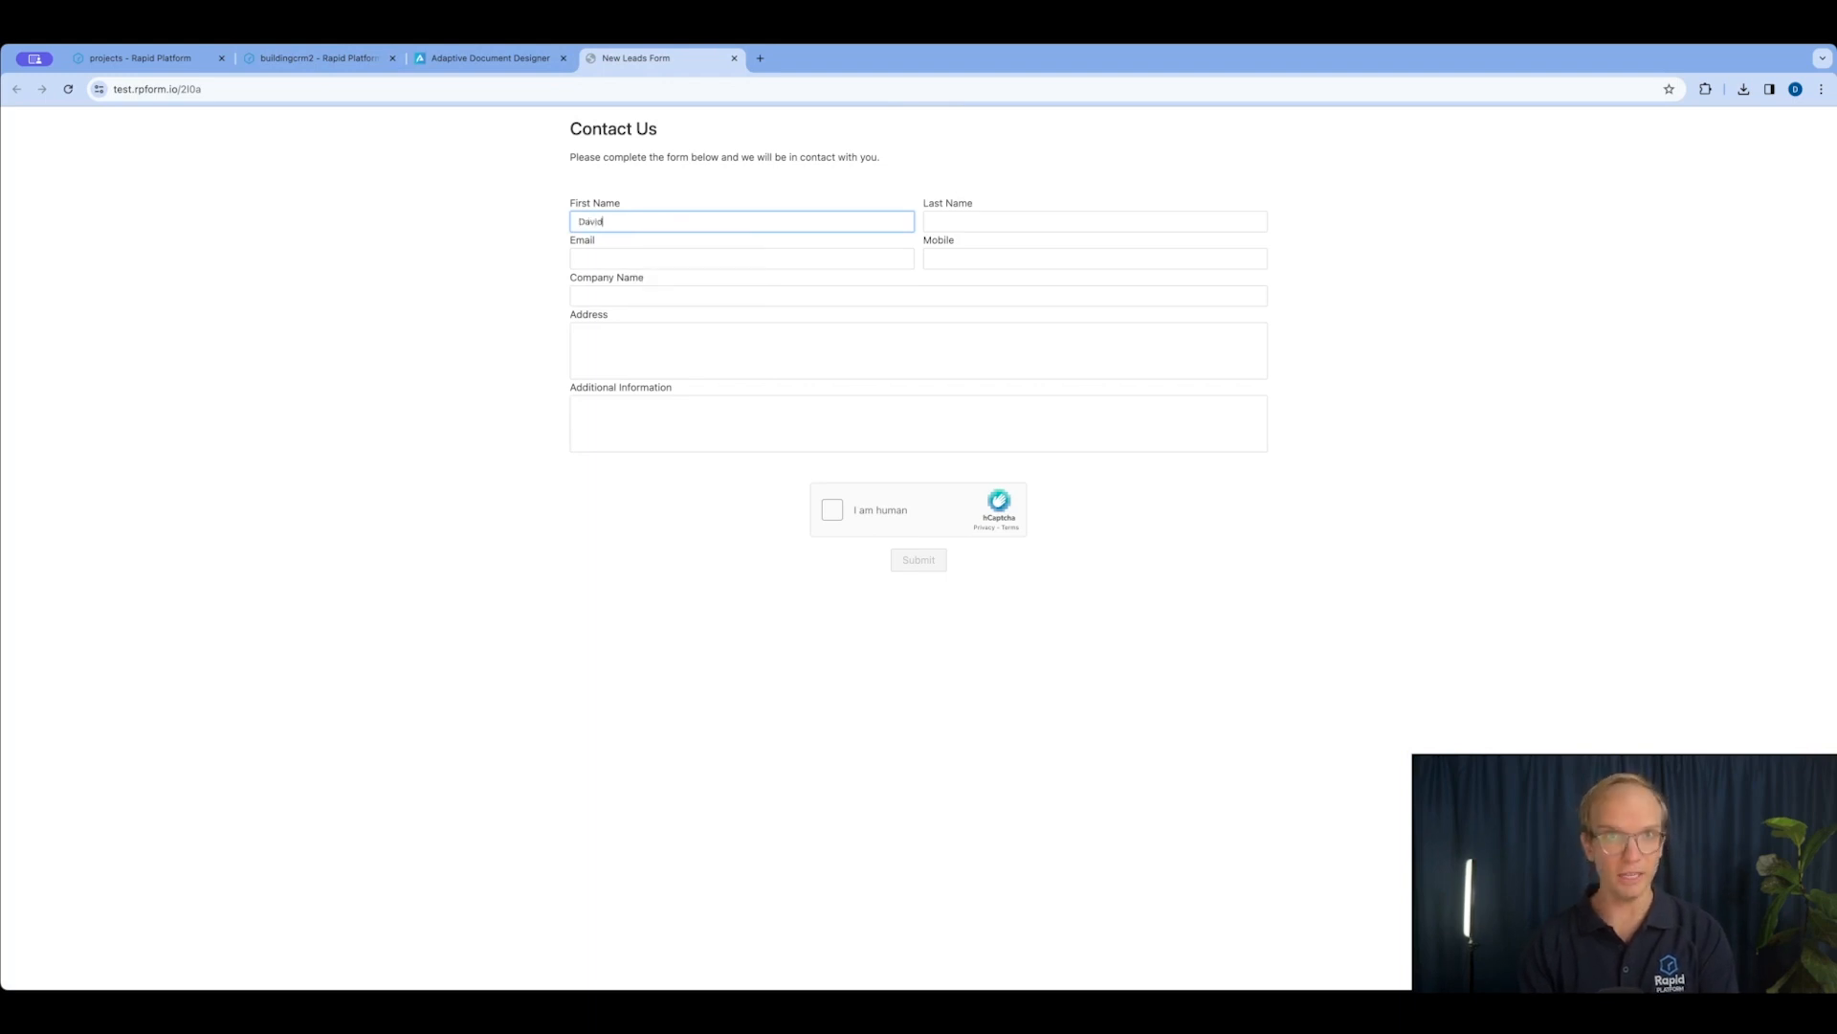
pyautogui.write('id')
pyautogui.press('Tab')
pyautogui.write('Smith')
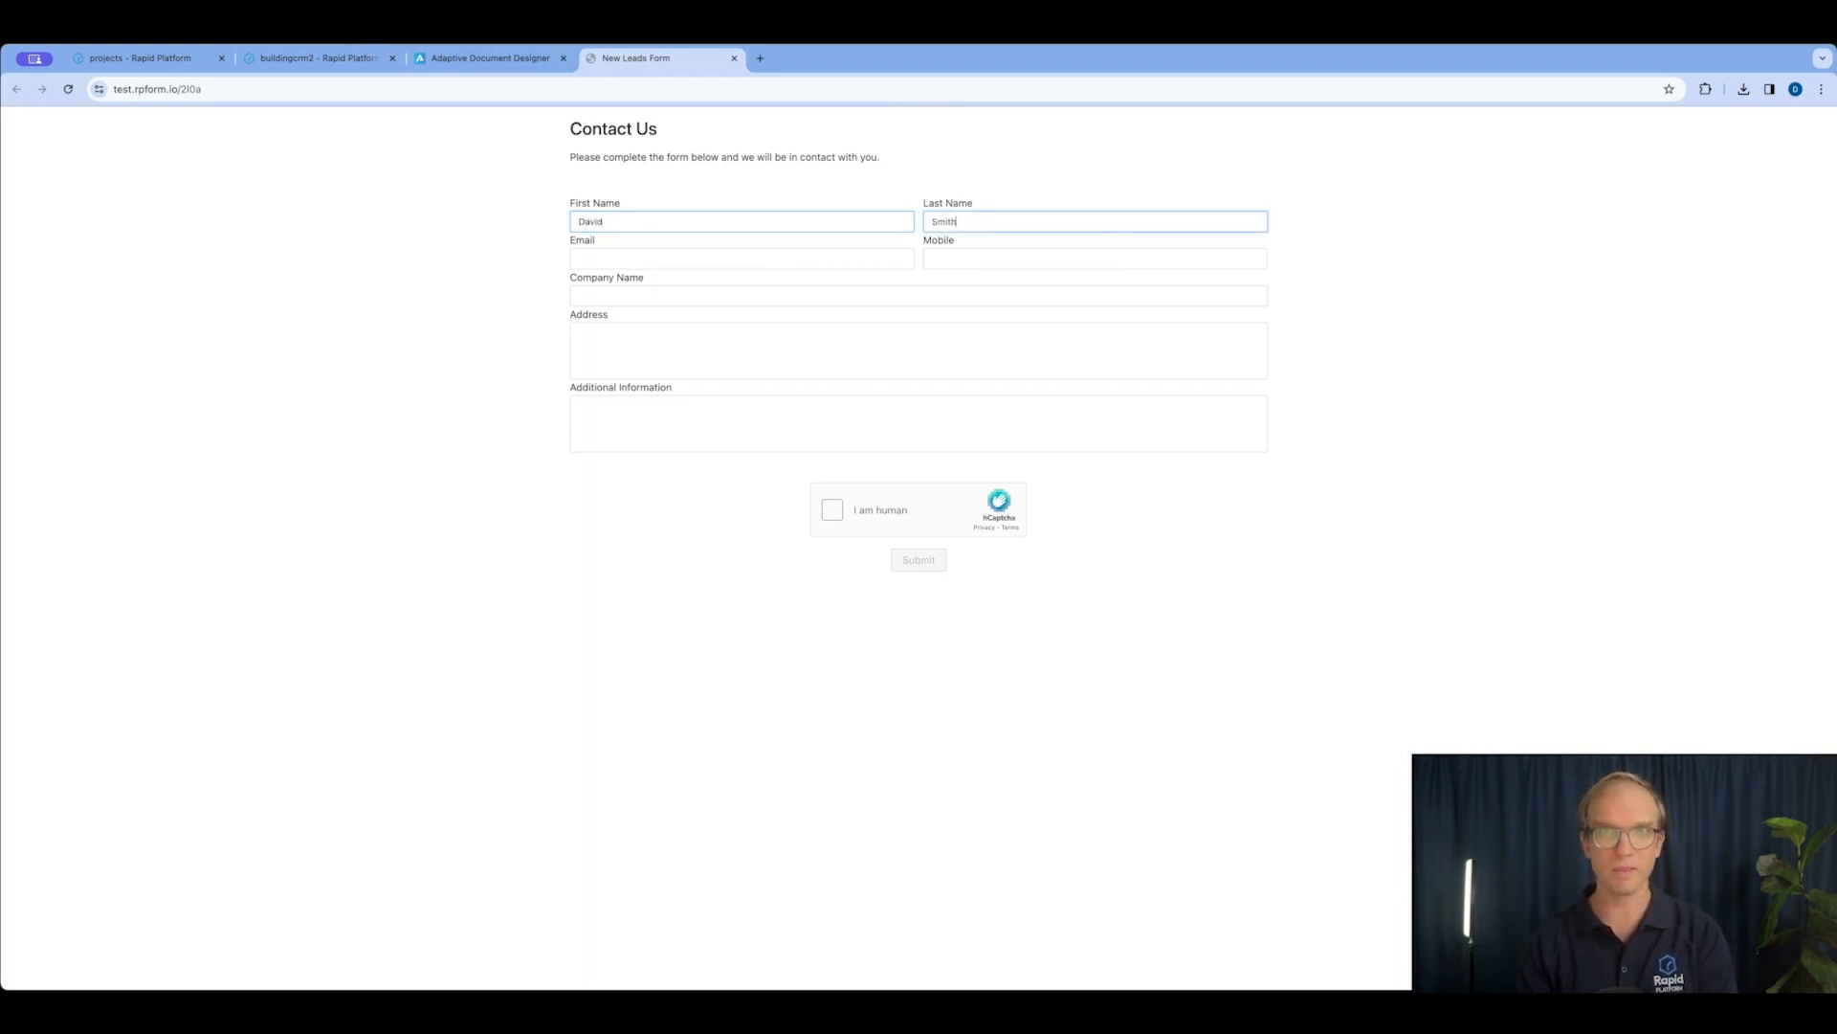
pyautogui.press('Tab')
pyautogui.write('Emai')
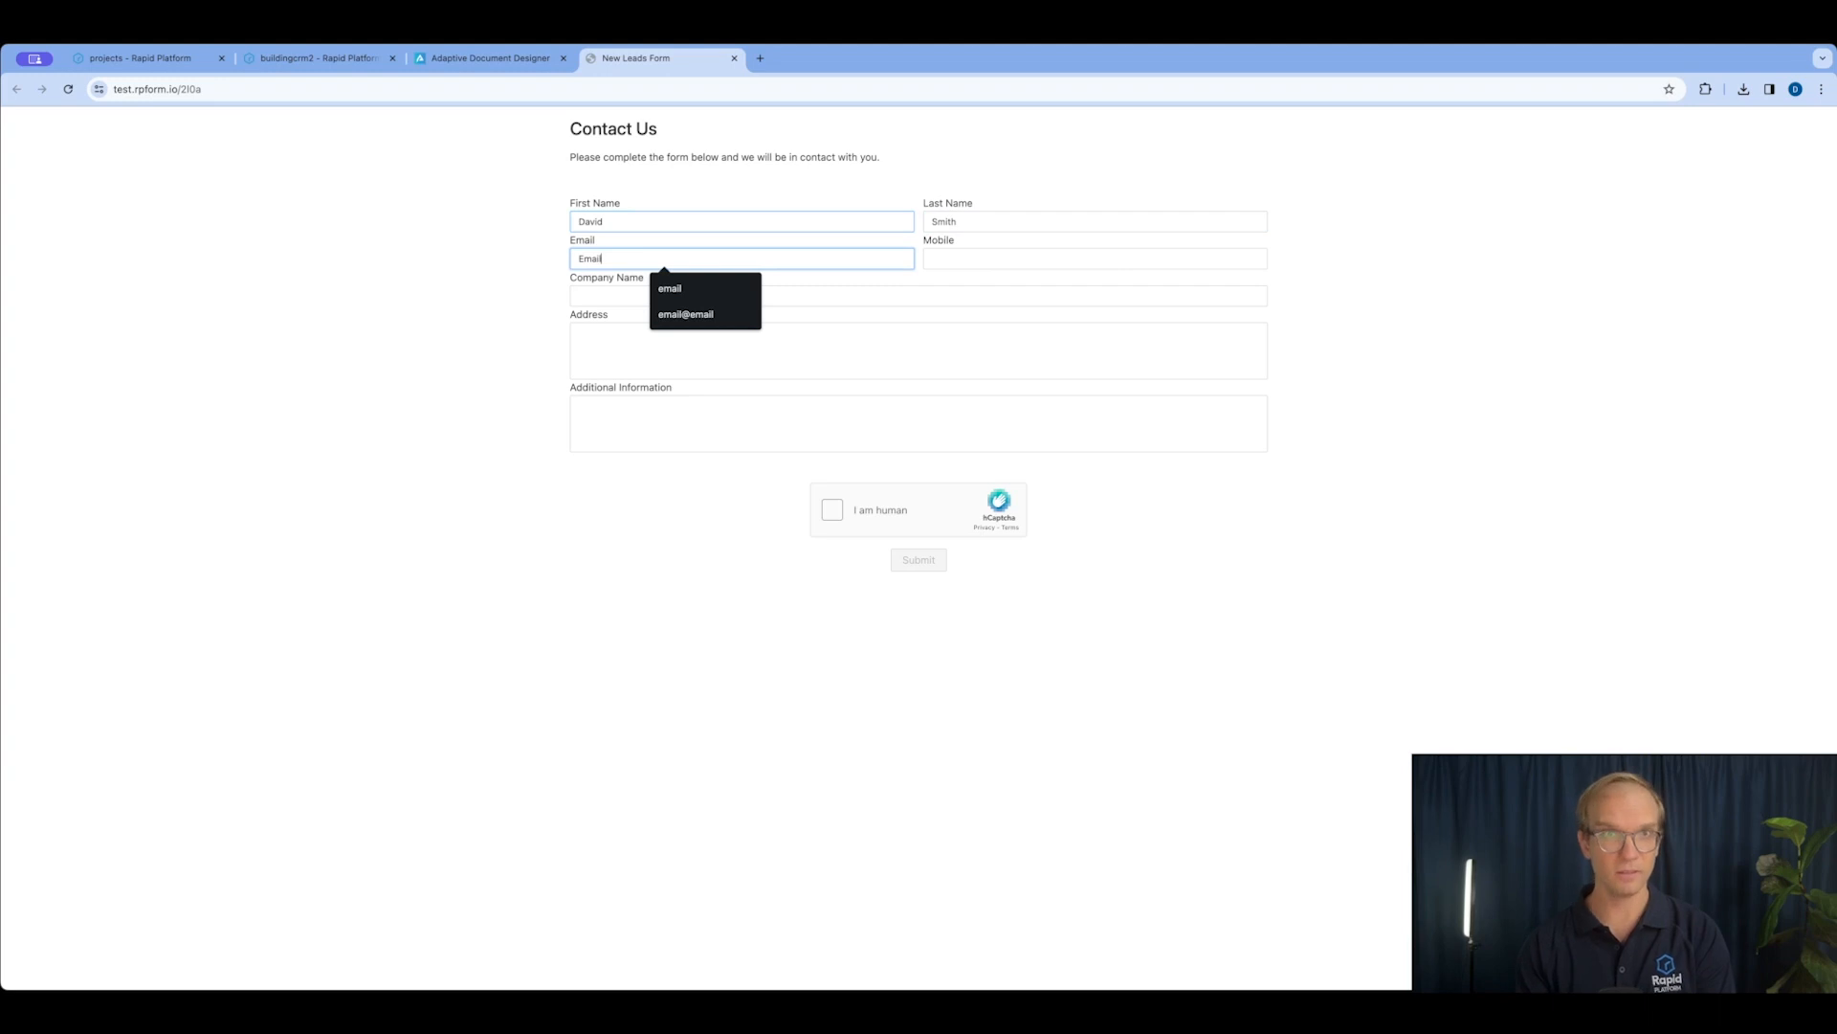
pyautogui.write('l')
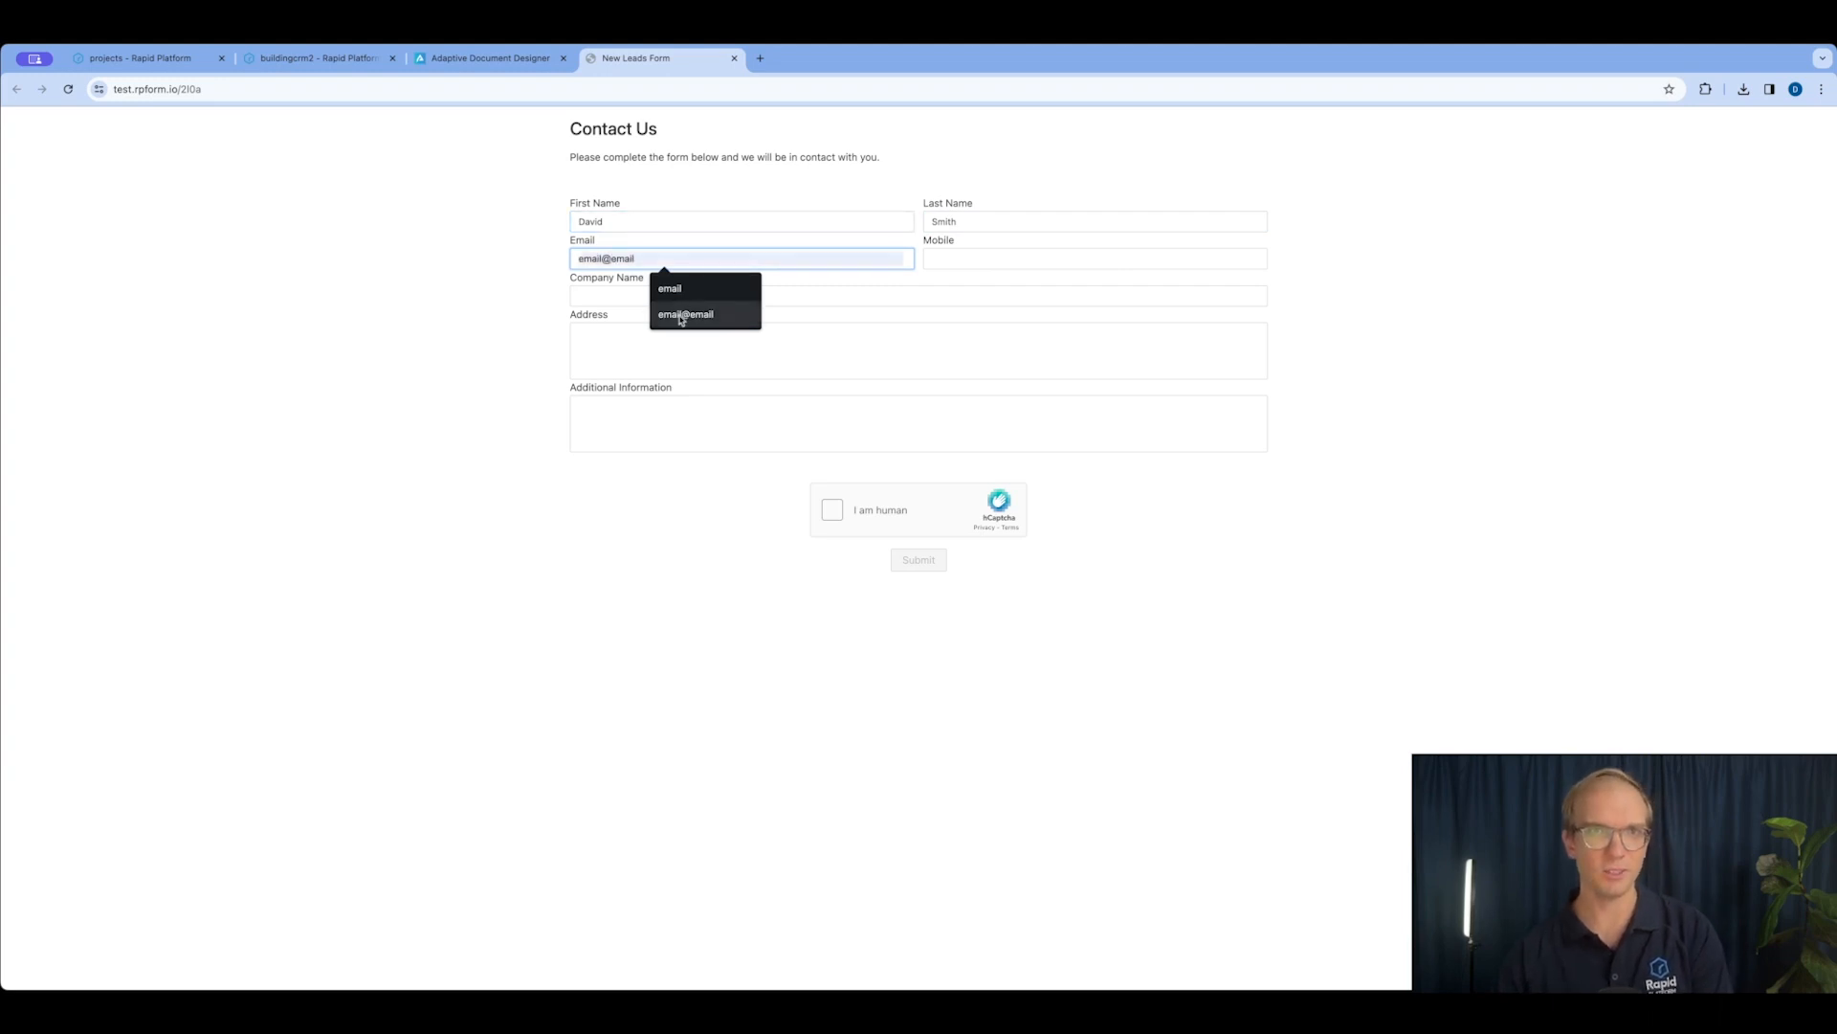
pyautogui.click(685, 314)
pyautogui.click(988, 256)
pyautogui.click(1016, 291)
# Enter company name Business 456 and additional information 1234, then complete the human check and submit the form.
pyautogui.click(688, 298)
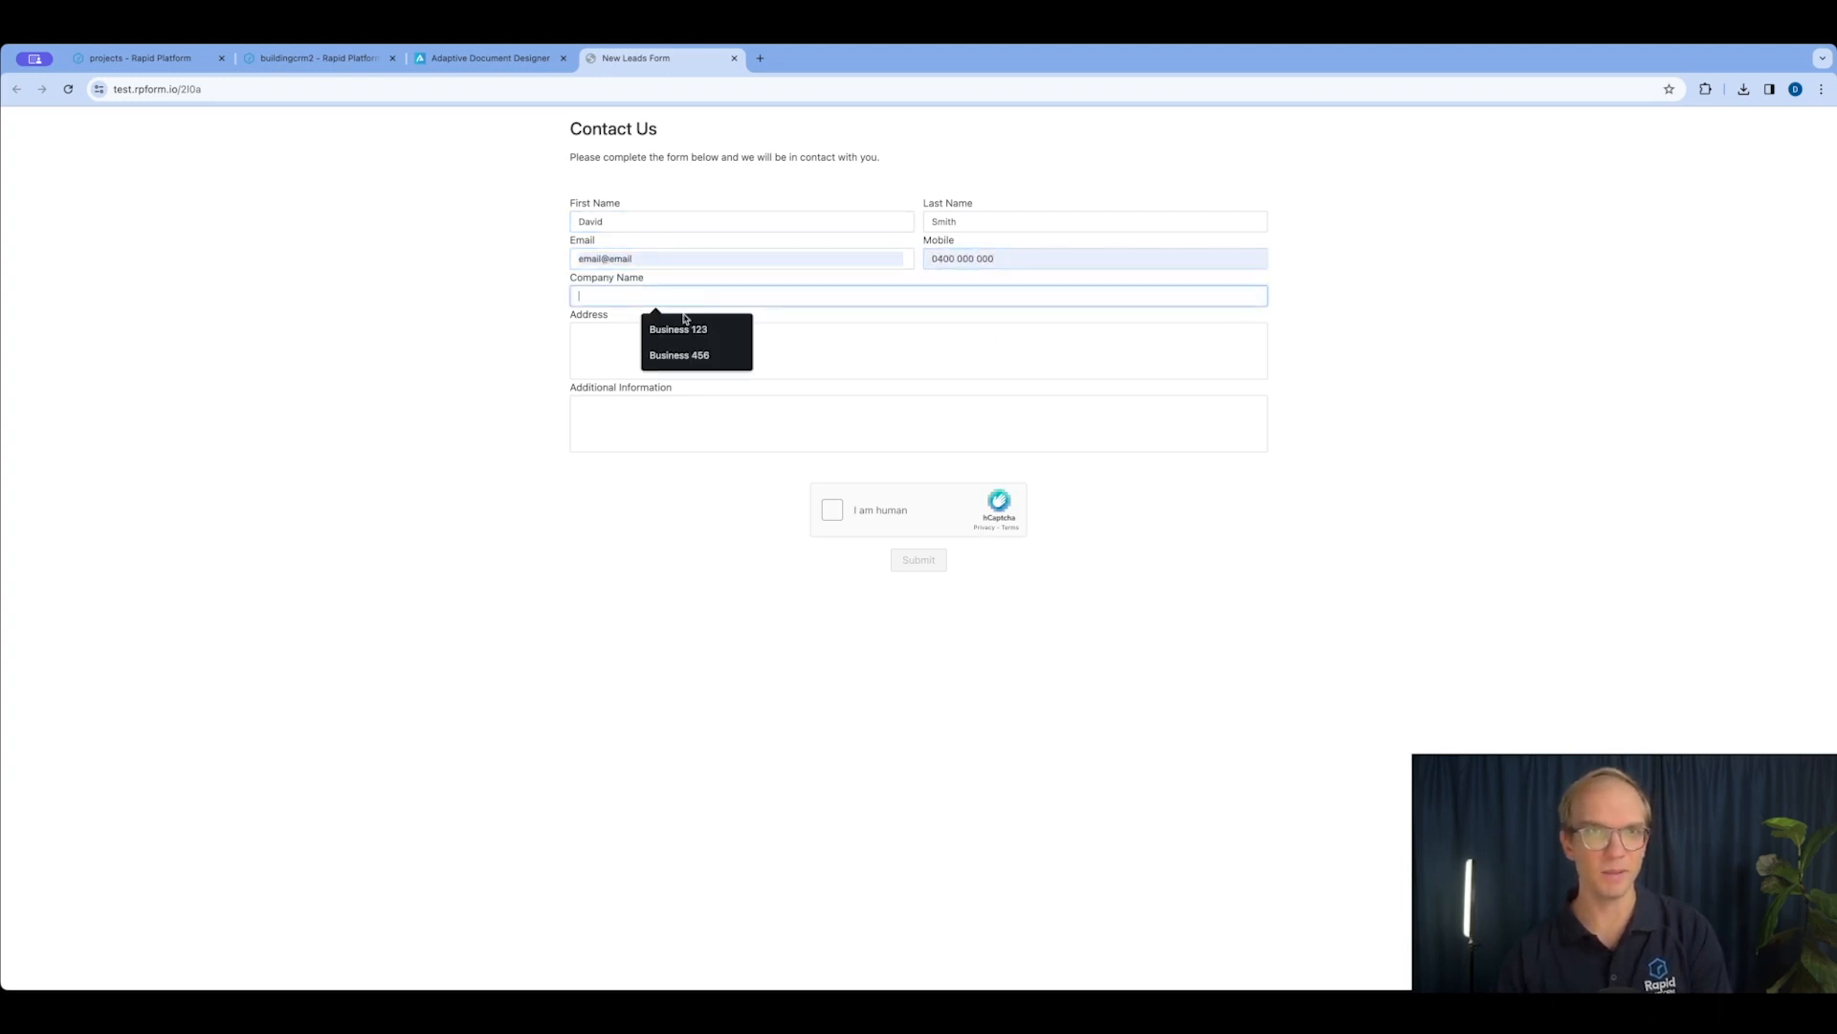
pyautogui.click(690, 352)
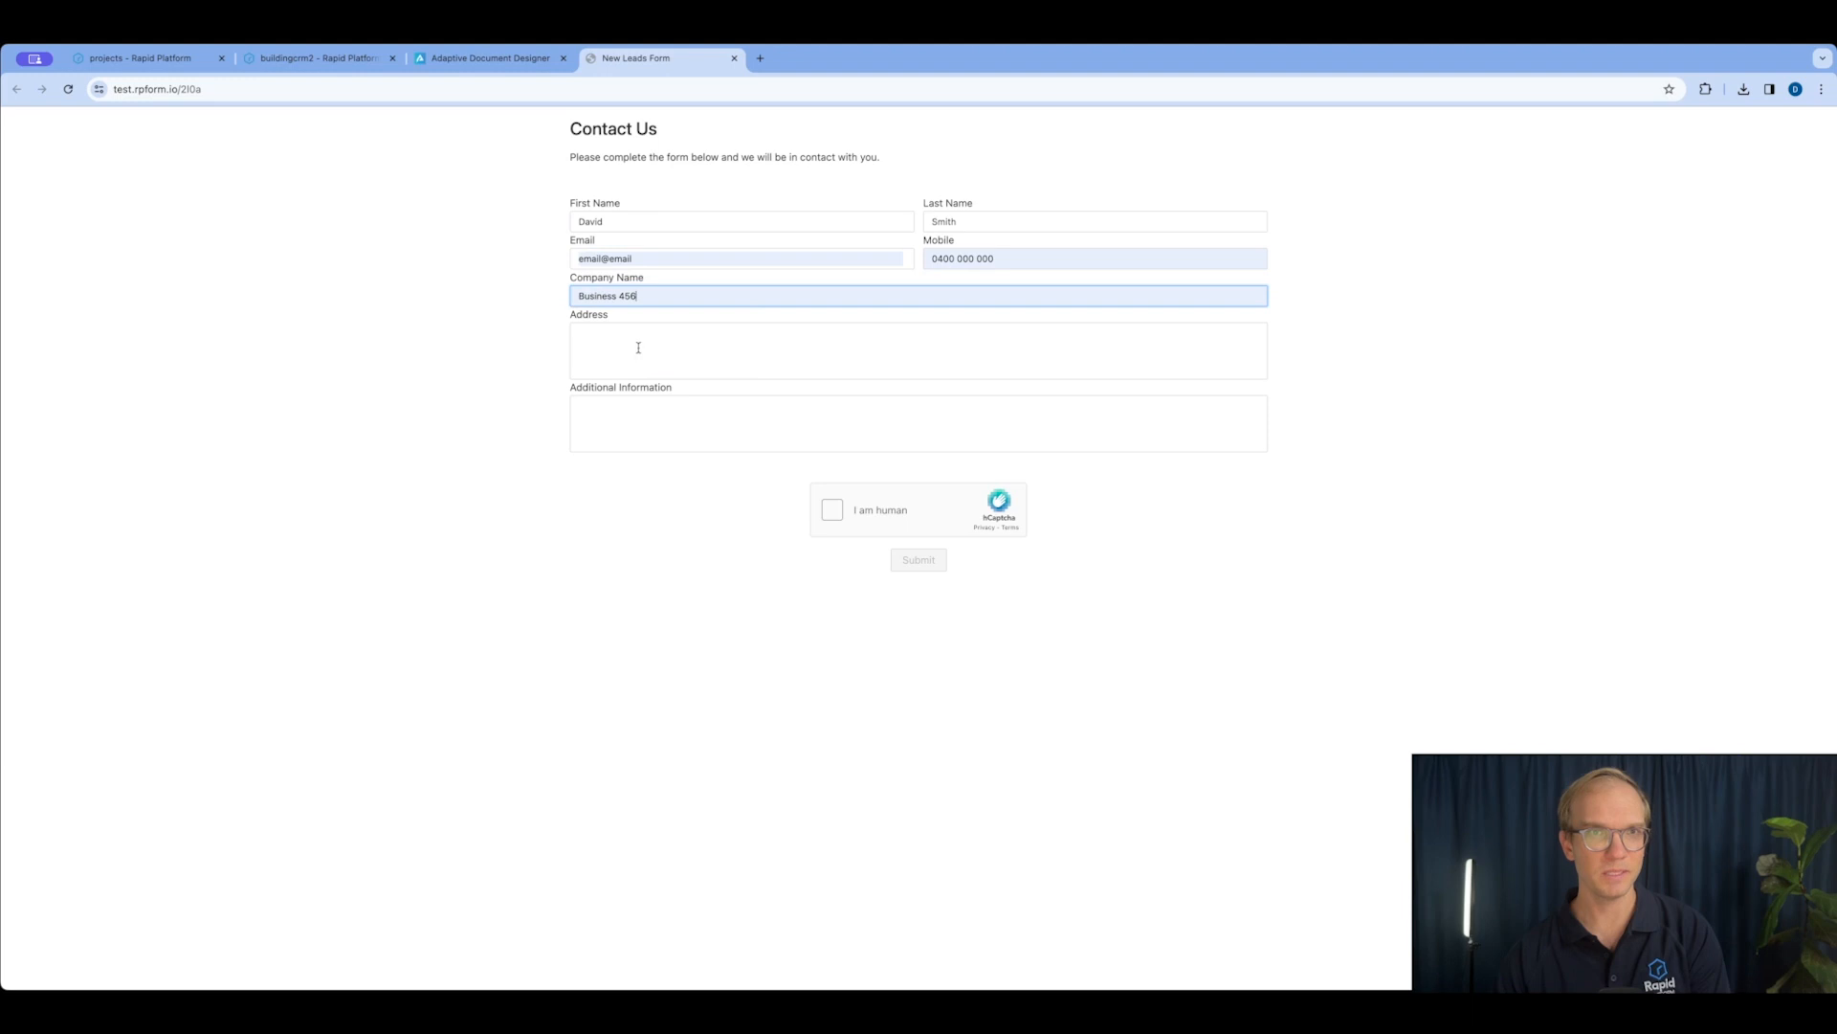
pyautogui.click(688, 410)
pyautogui.write('1234')
pyautogui.click(833, 509)
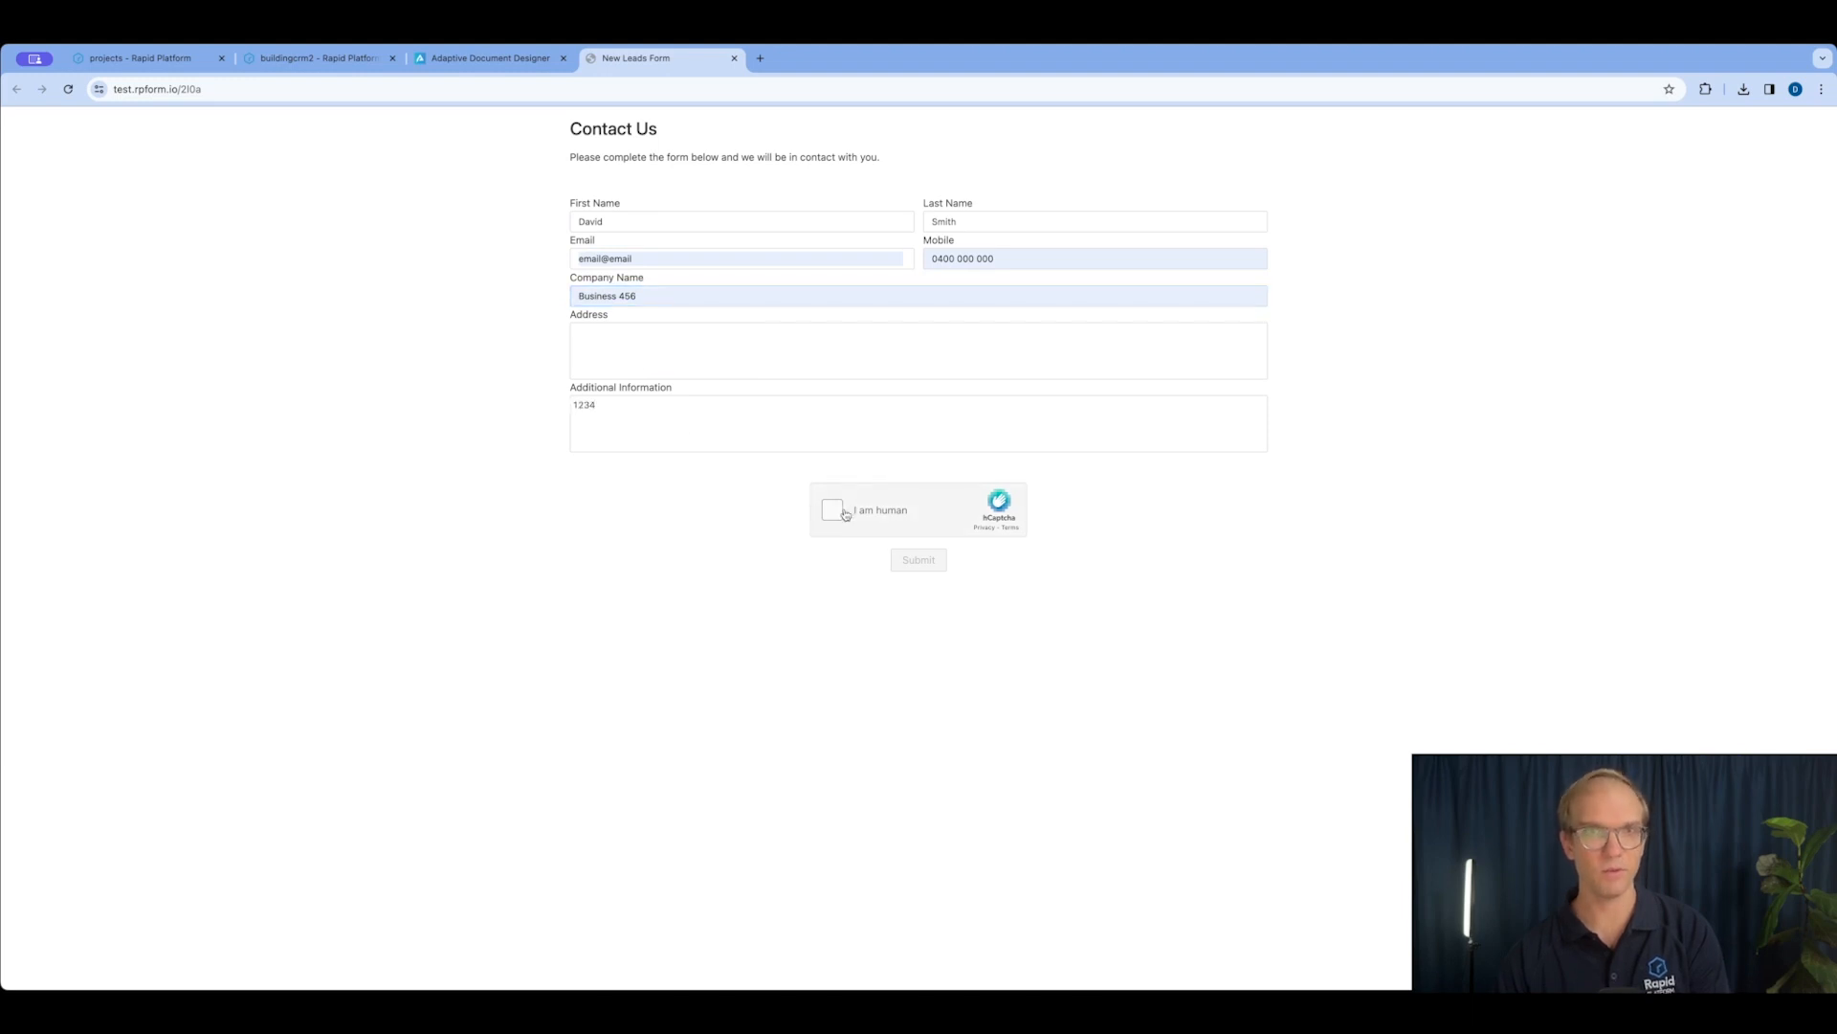
pyautogui.click(920, 562)
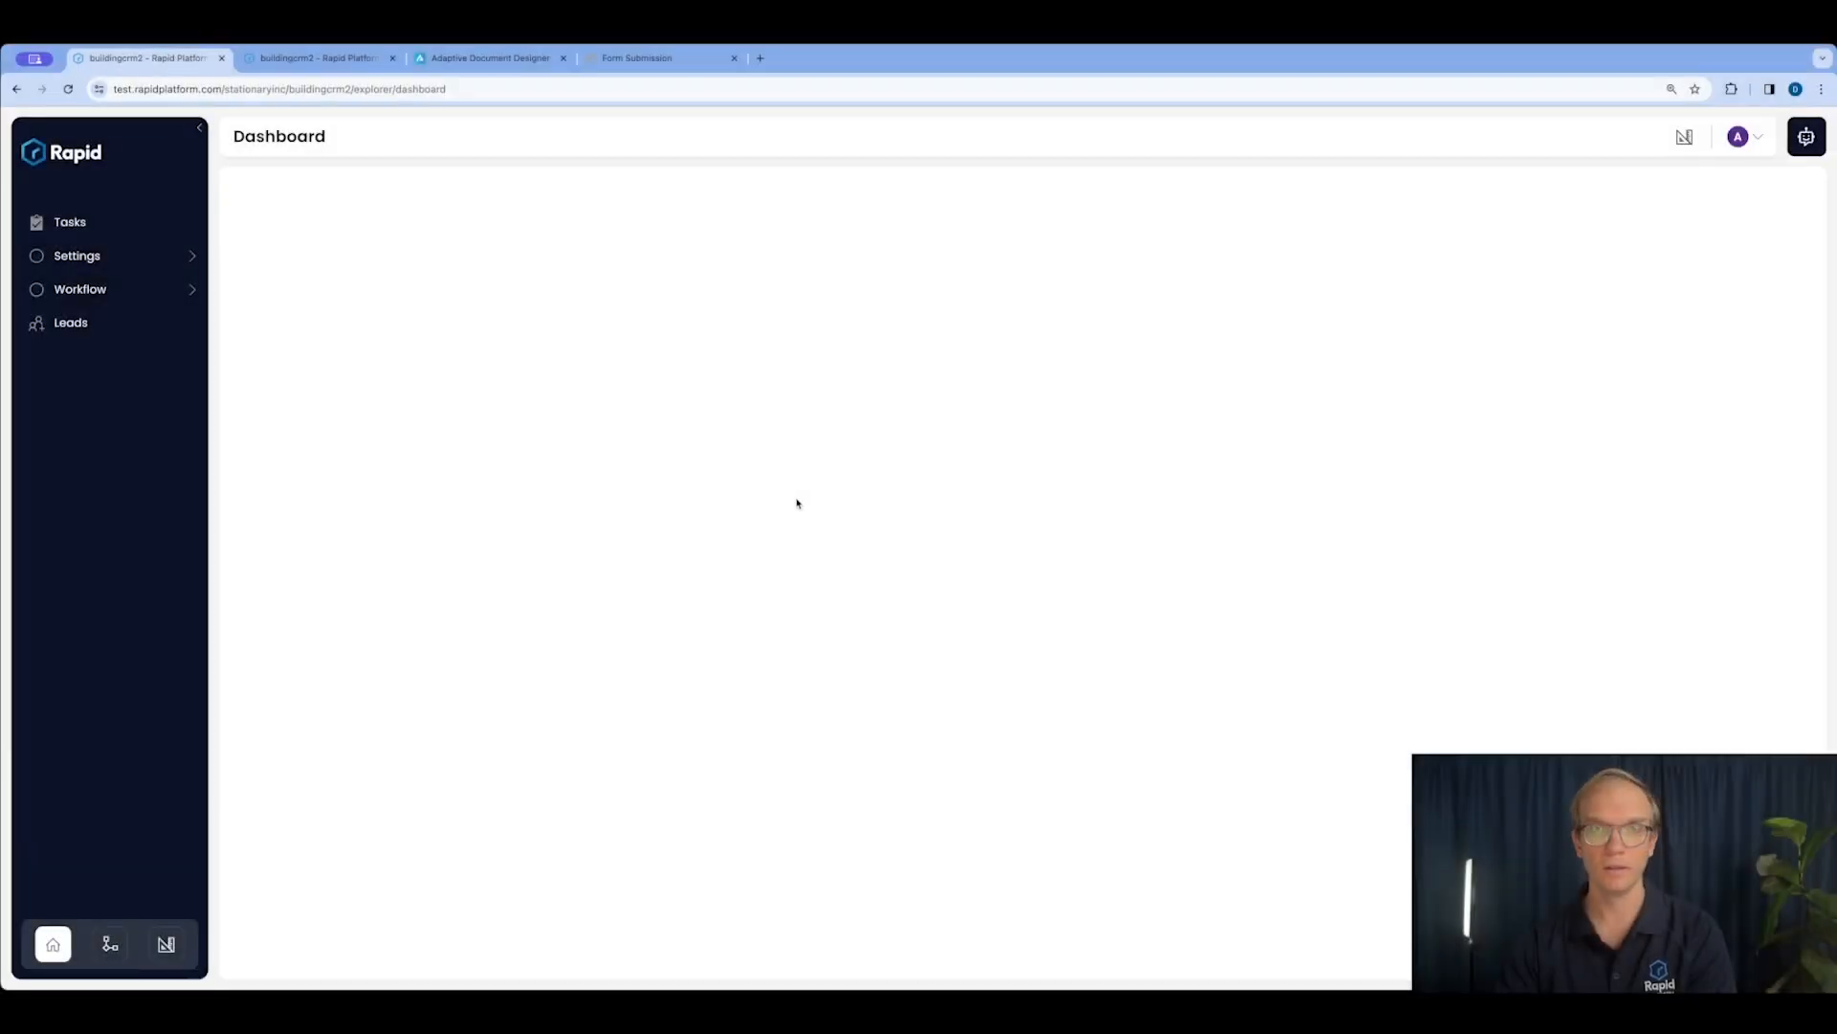
# In Rapid Platform, check the newly submitted Business 456 lead record and open the task Contact New Lead - Business 456.
pyautogui.click(88, 331)
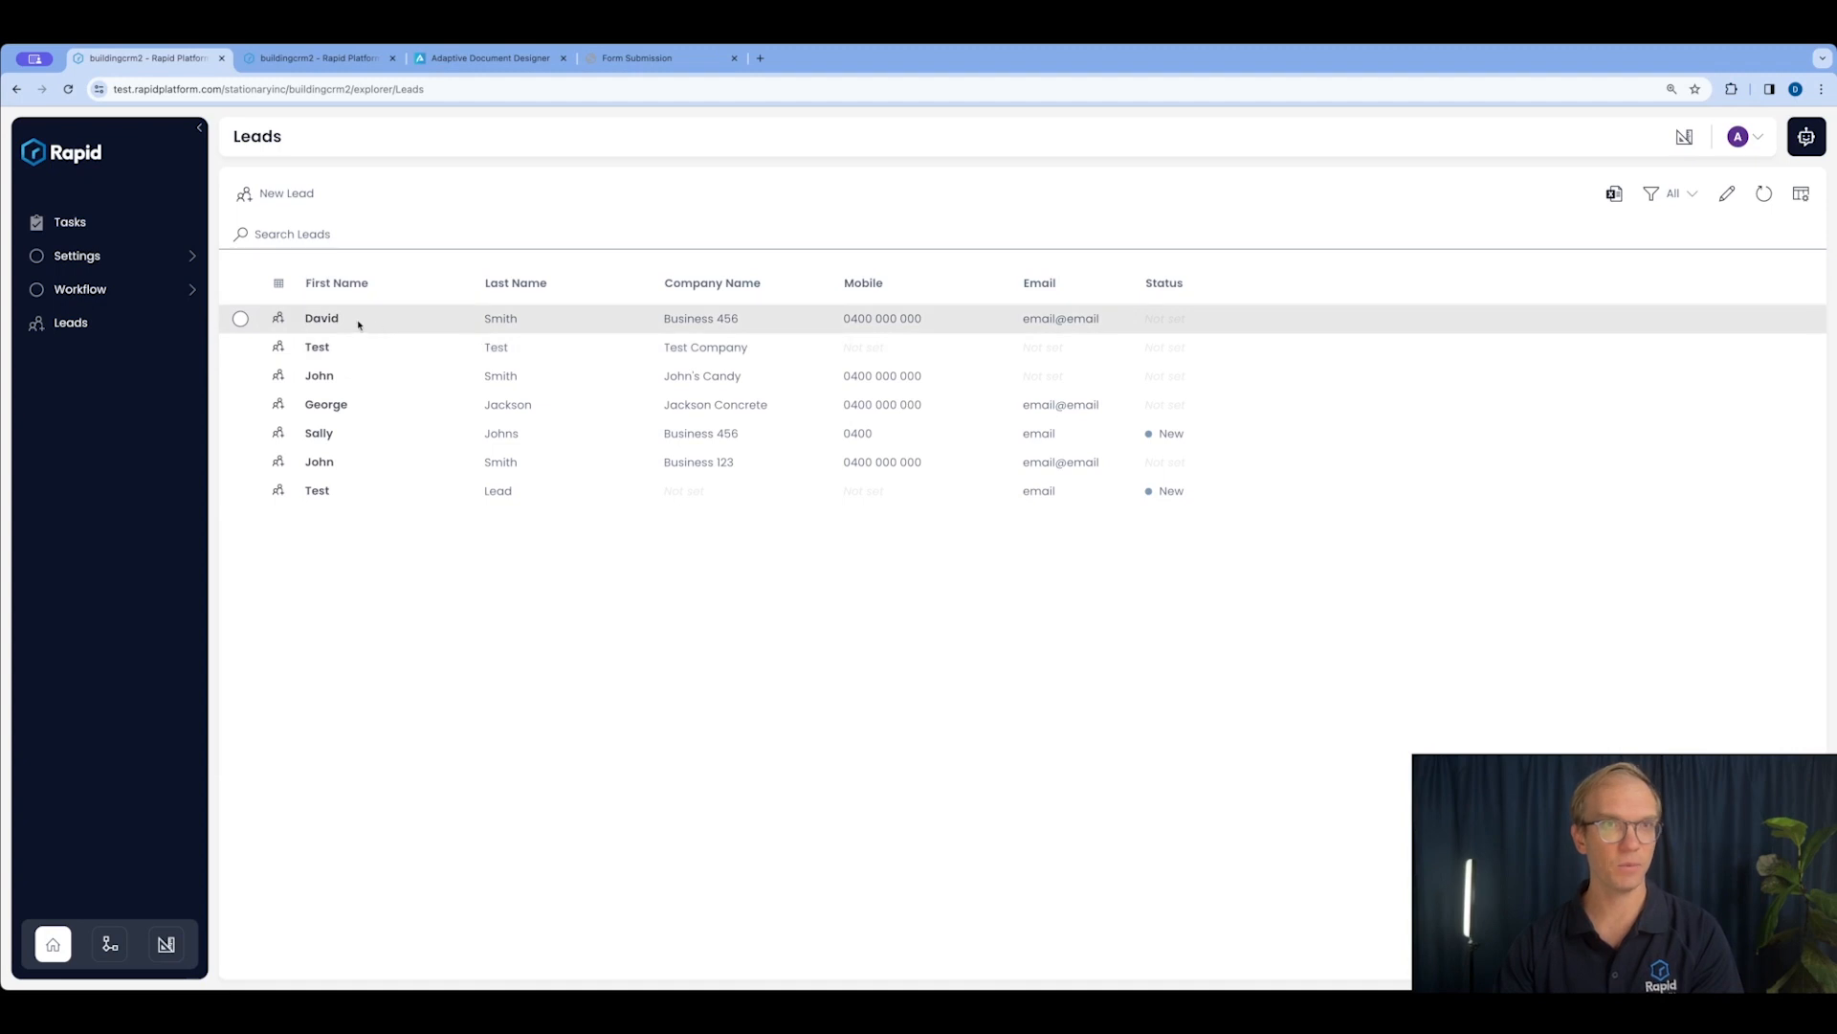
pyautogui.doubleClick(405, 324)
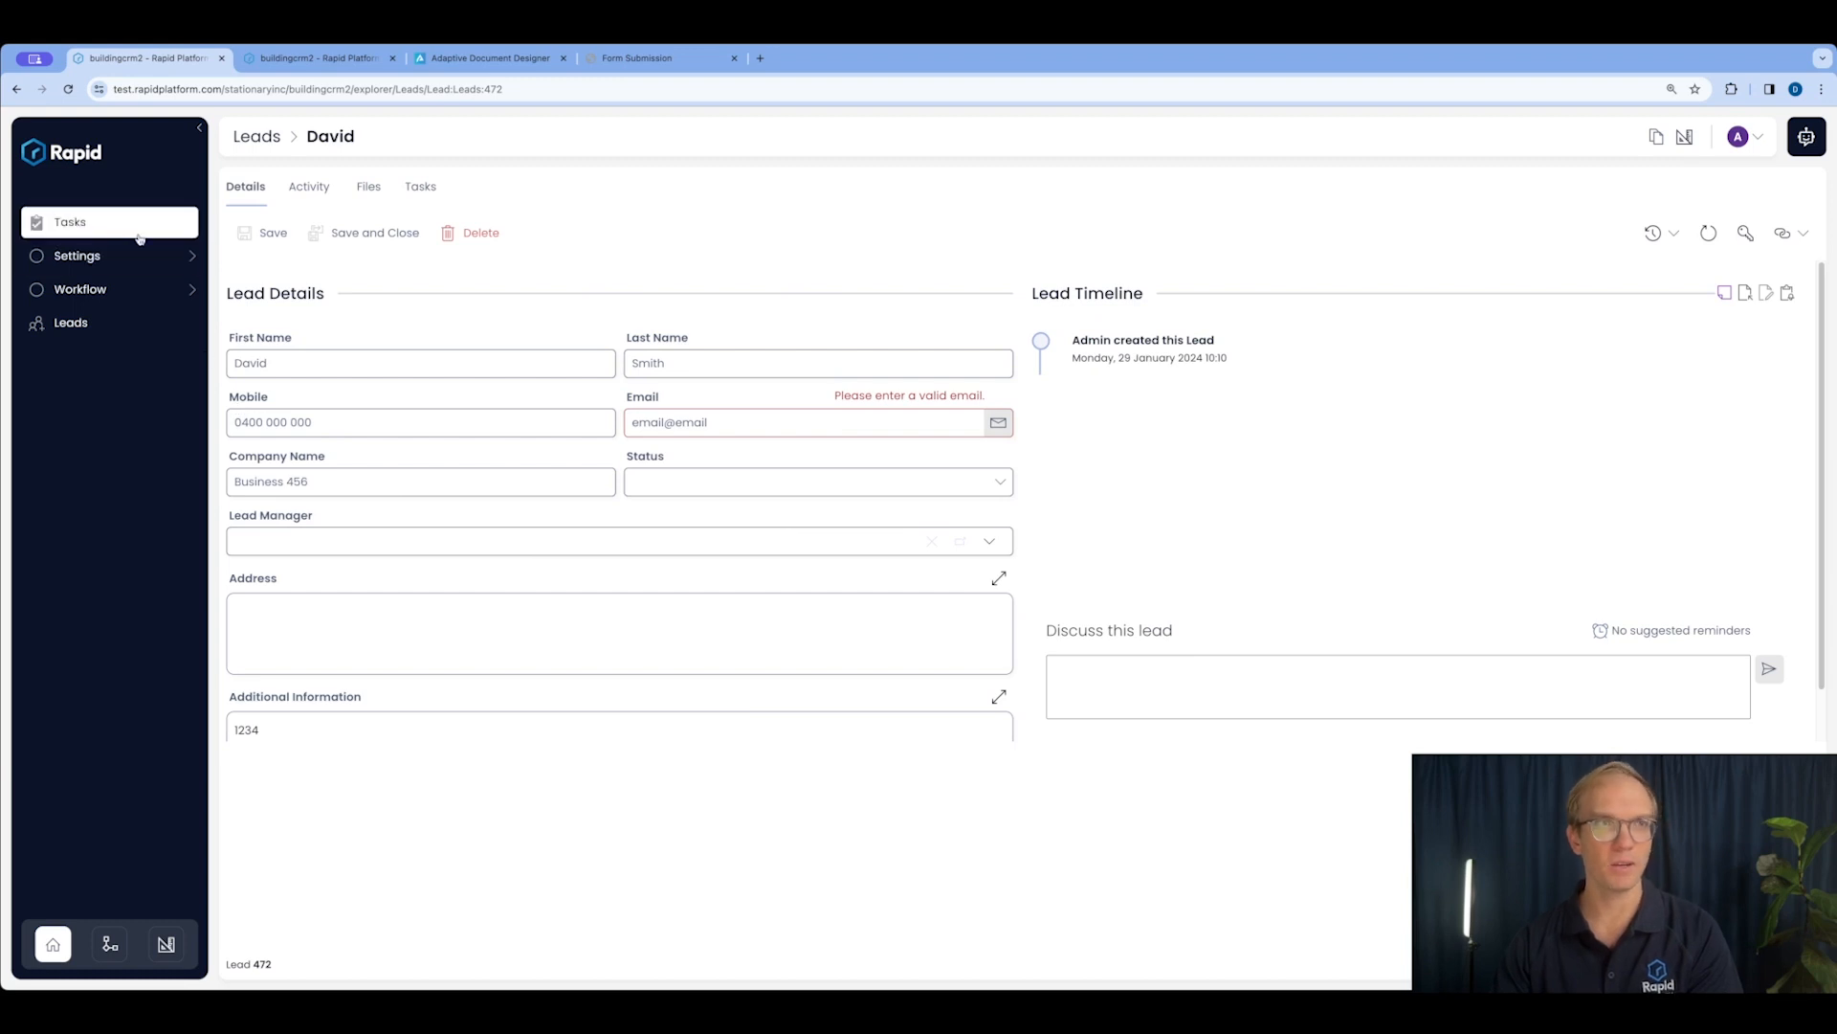
pyautogui.click(108, 232)
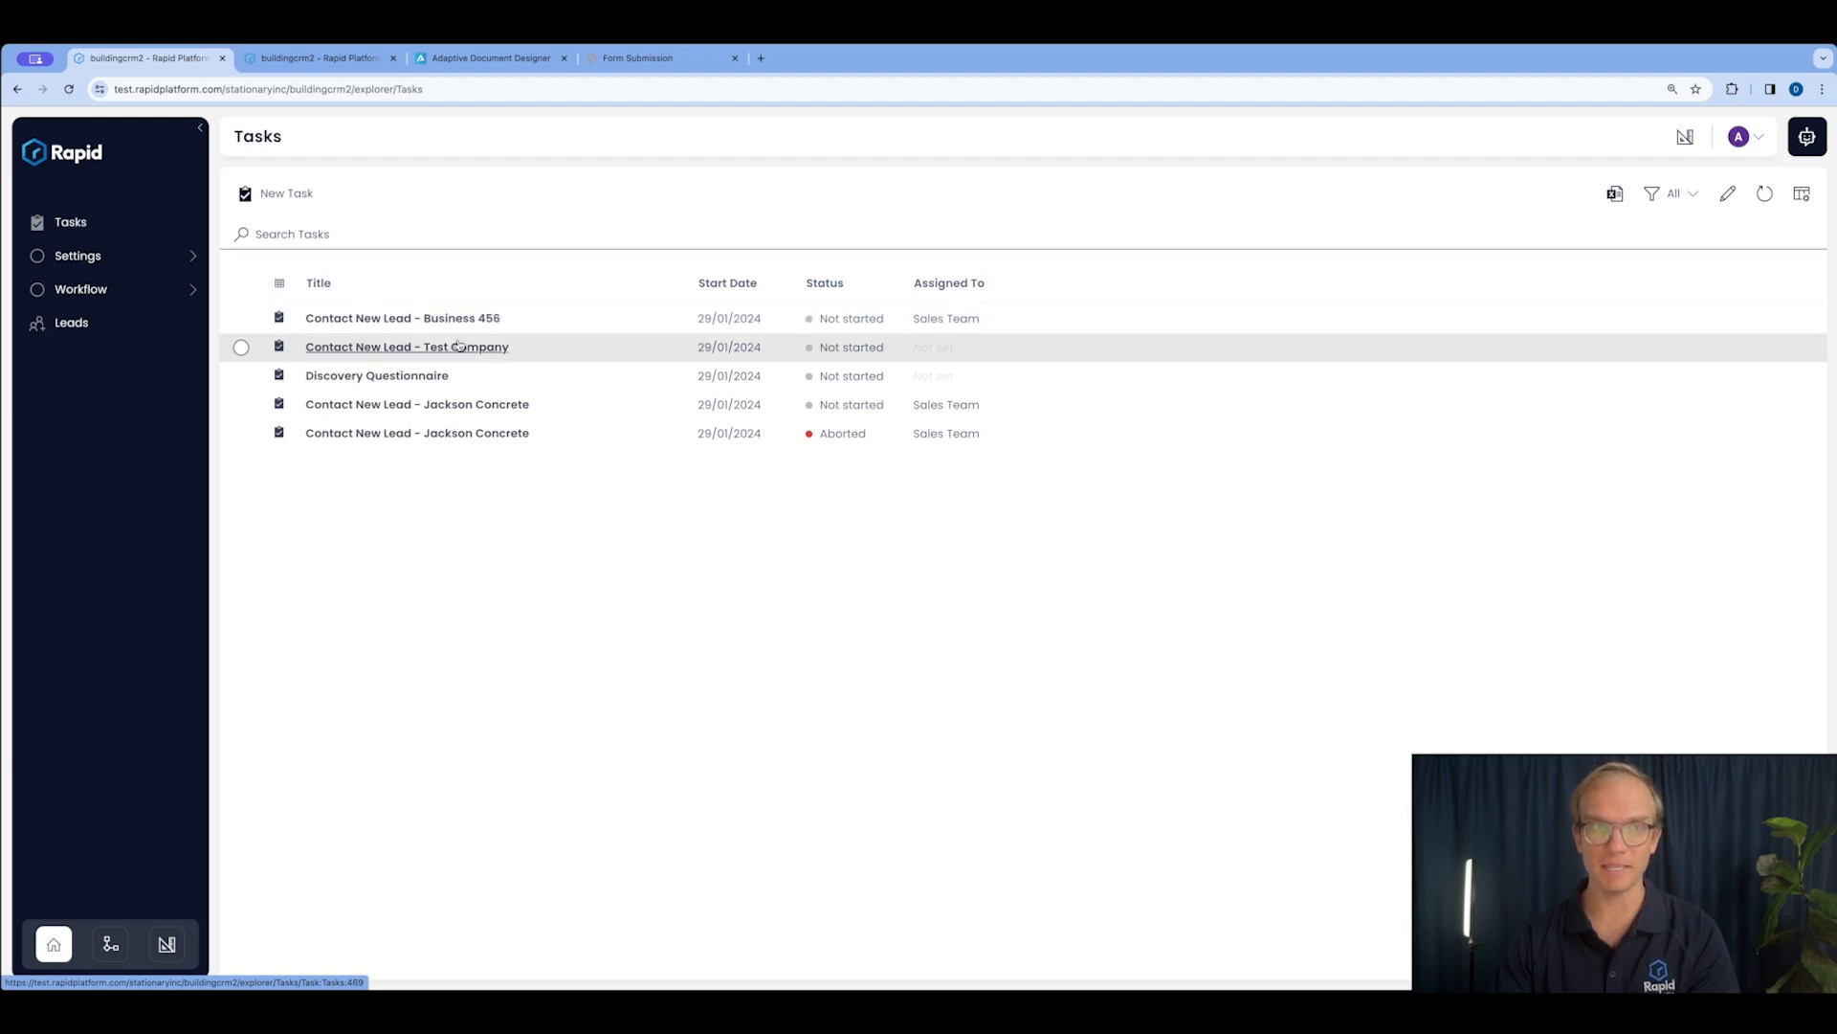
pyautogui.click(408, 324)
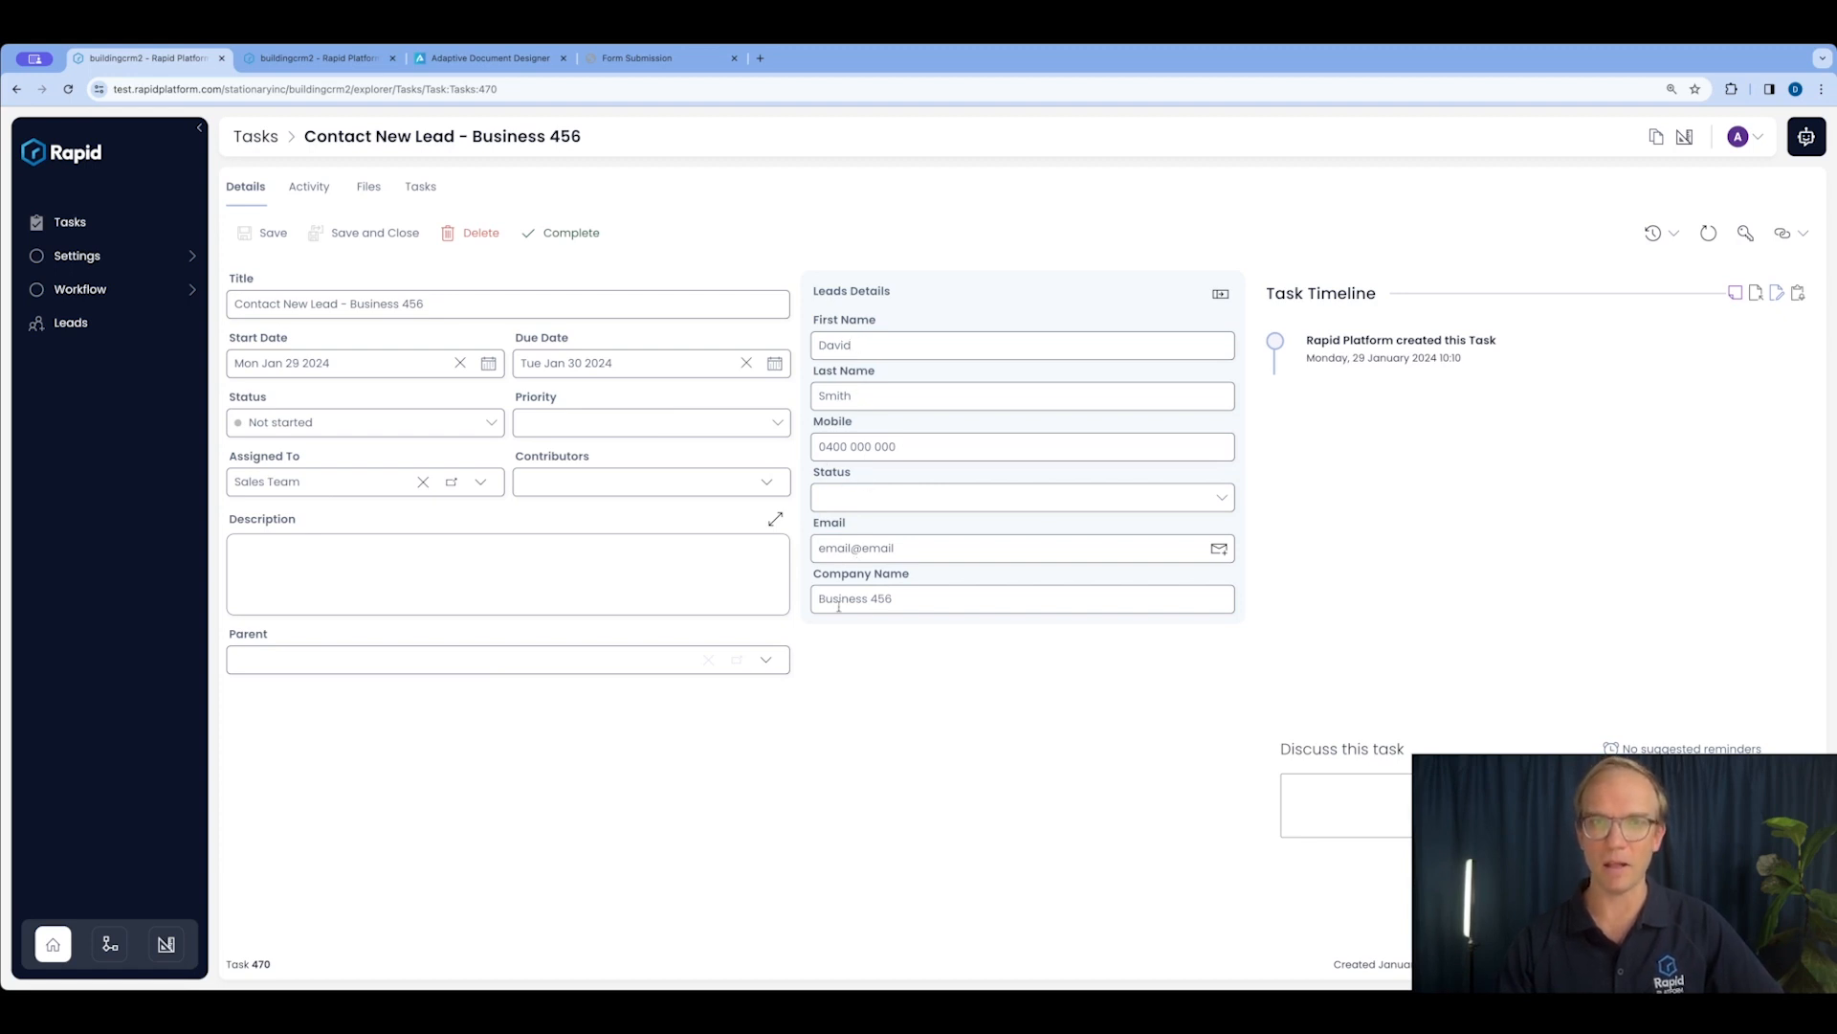
# Set the lead's status to Contacted within the Contact New Lead - Business 456 task and mark the task as complete.
pyautogui.click(1216, 498)
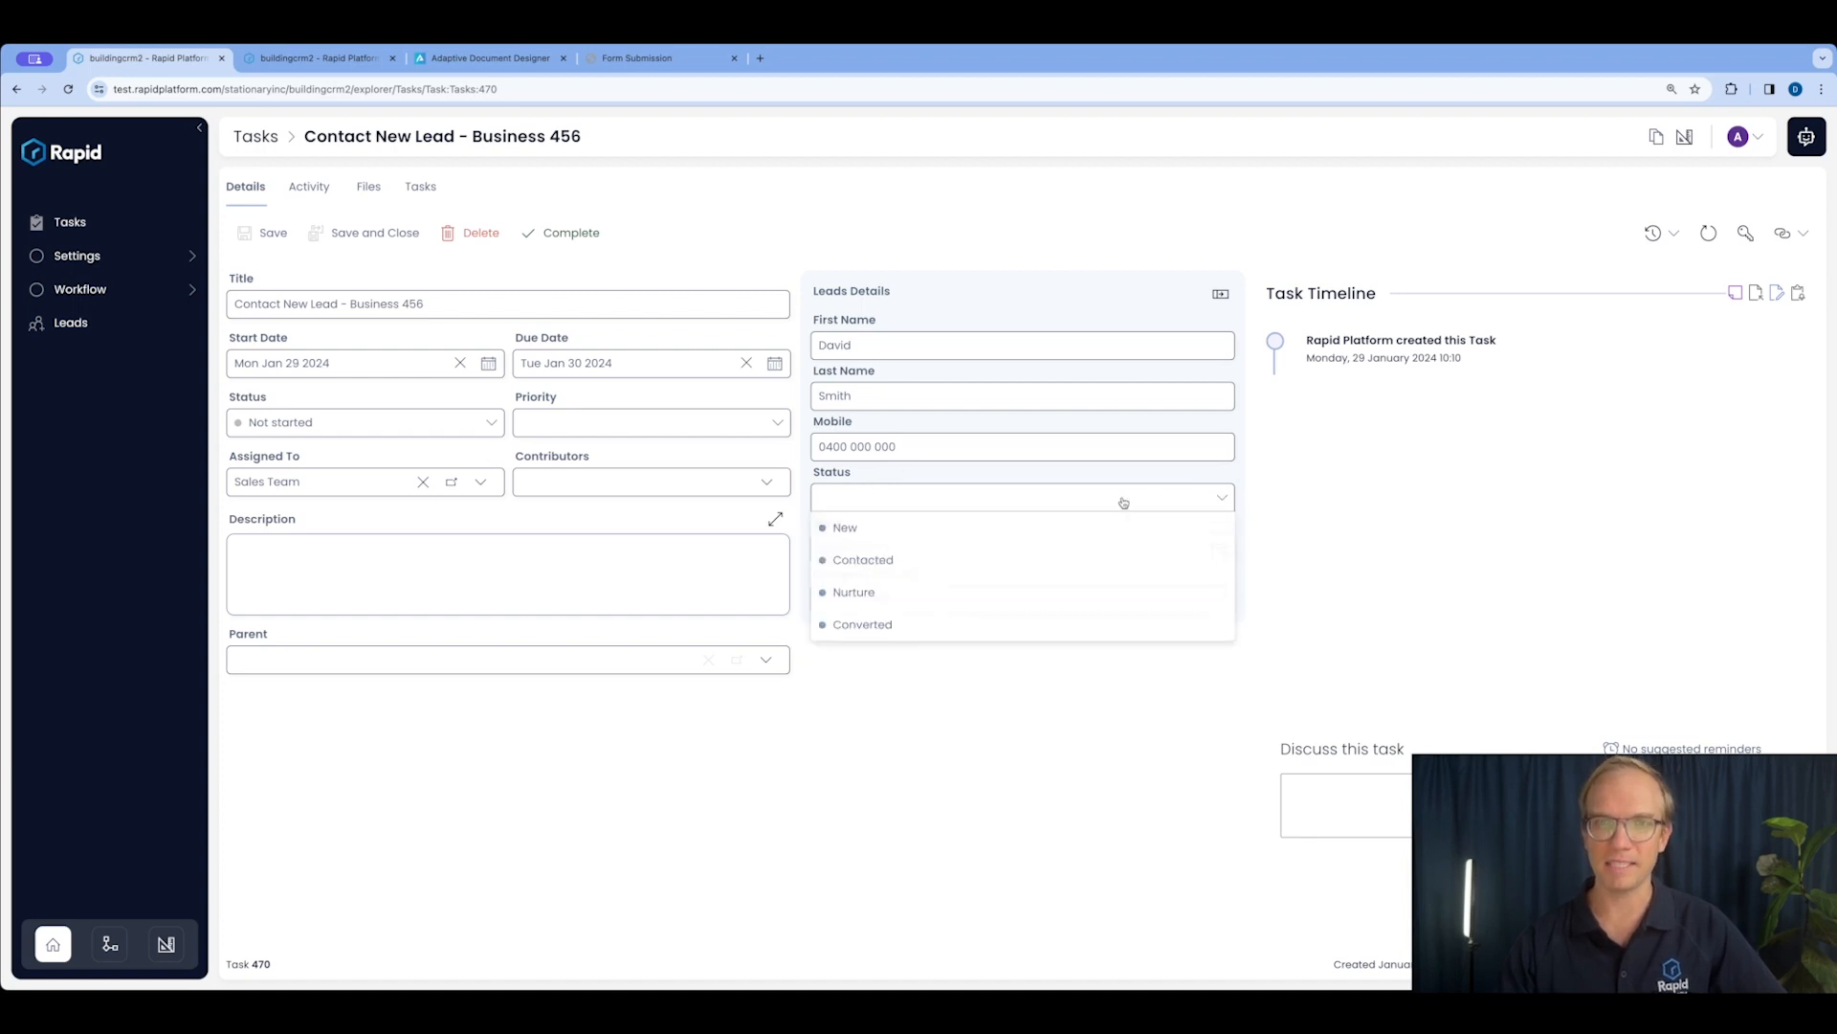
pyautogui.click(853, 529)
pyautogui.click(1213, 493)
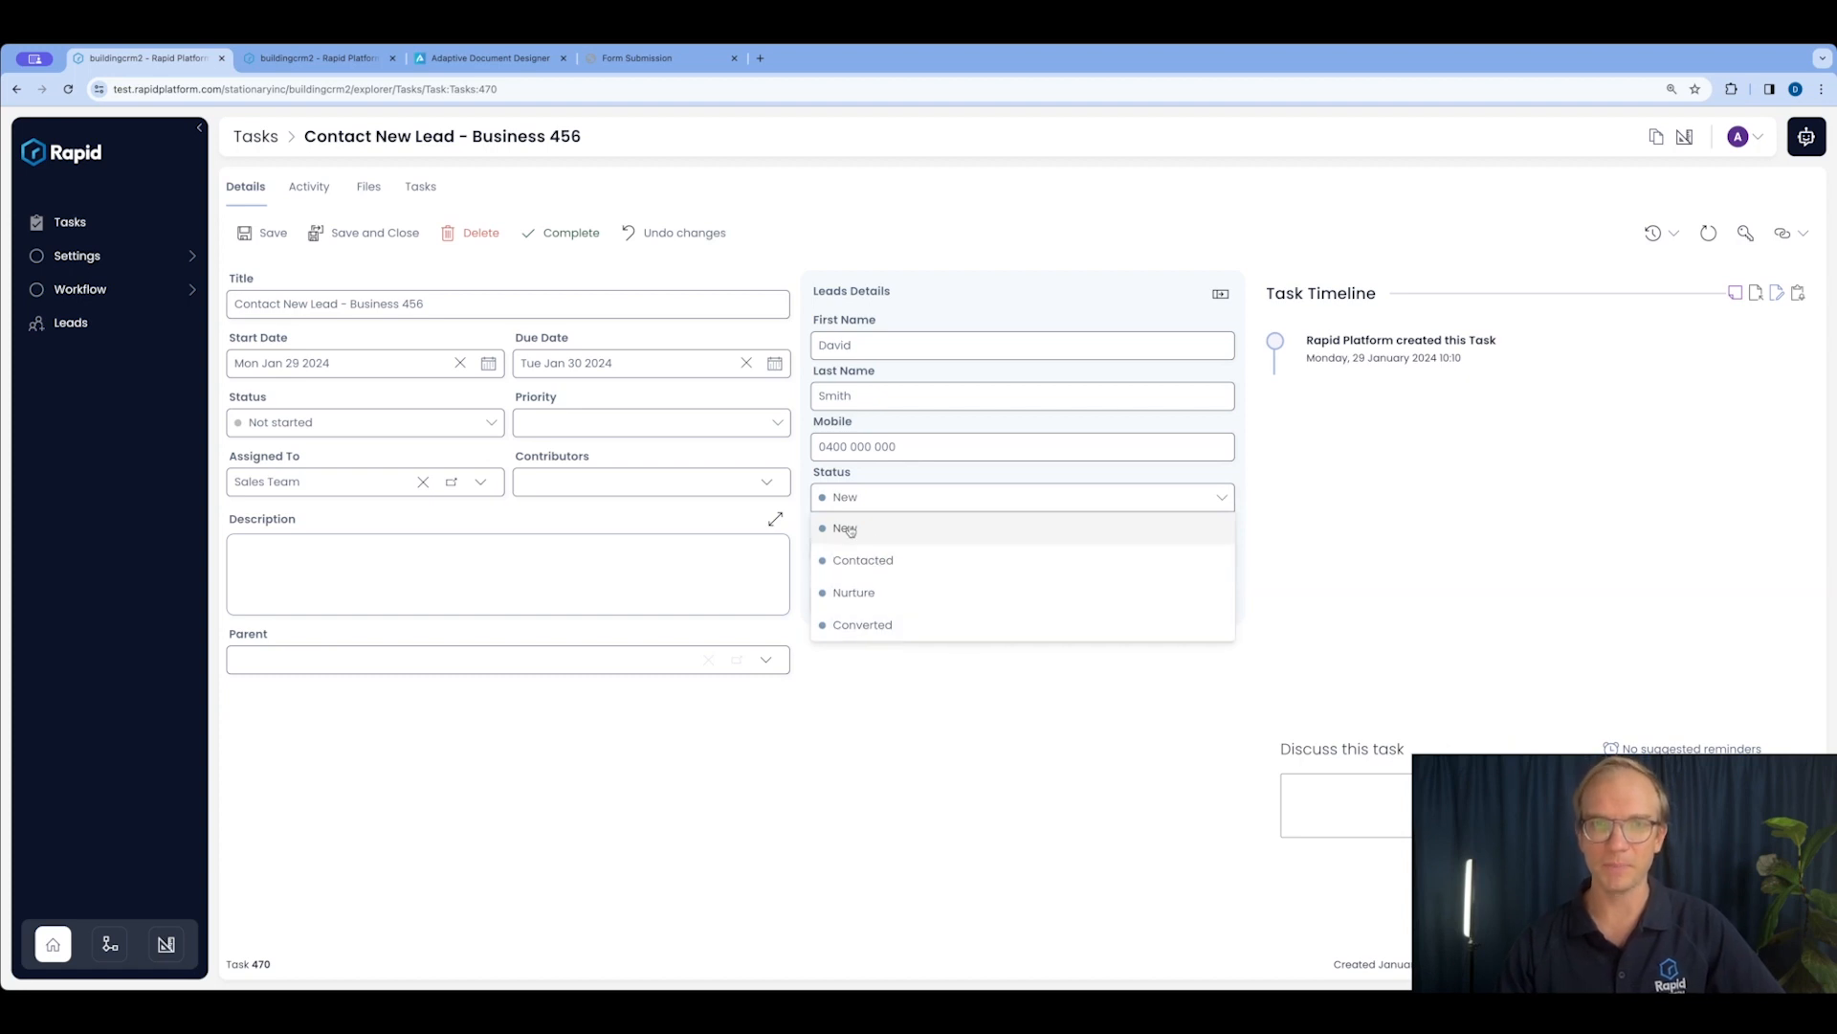
pyautogui.click(864, 569)
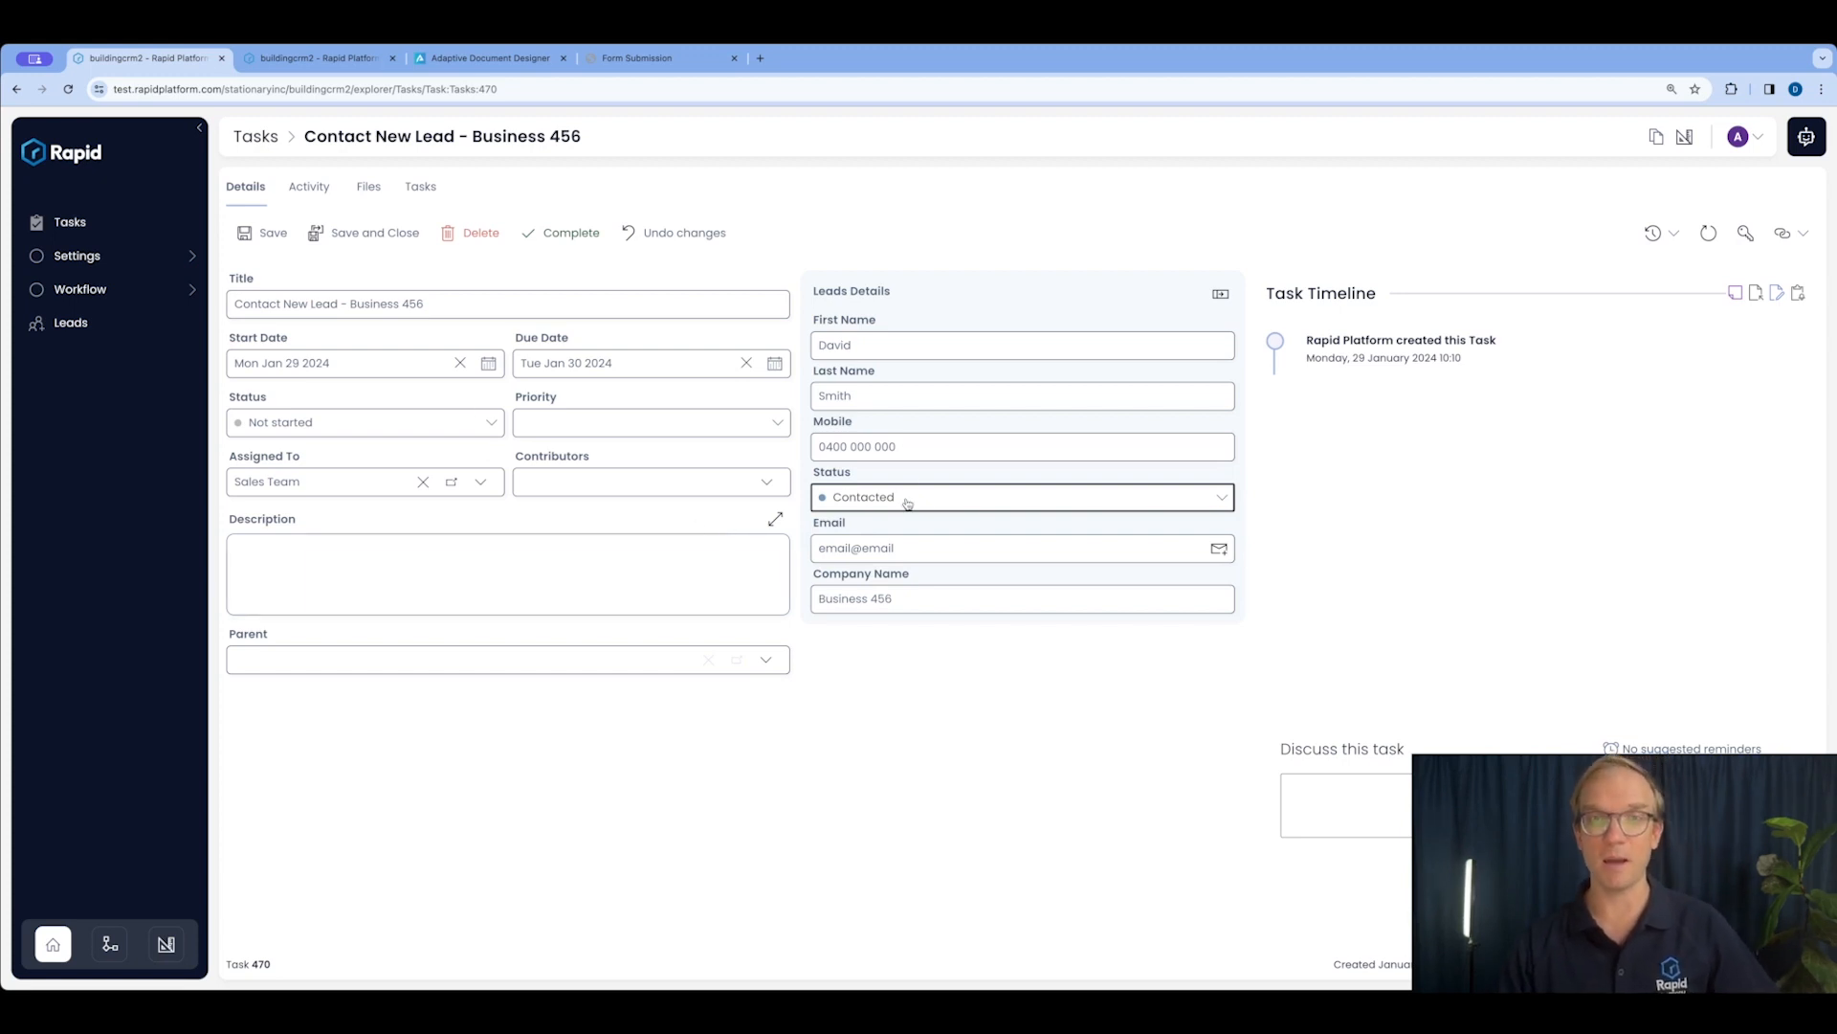
pyautogui.click(562, 240)
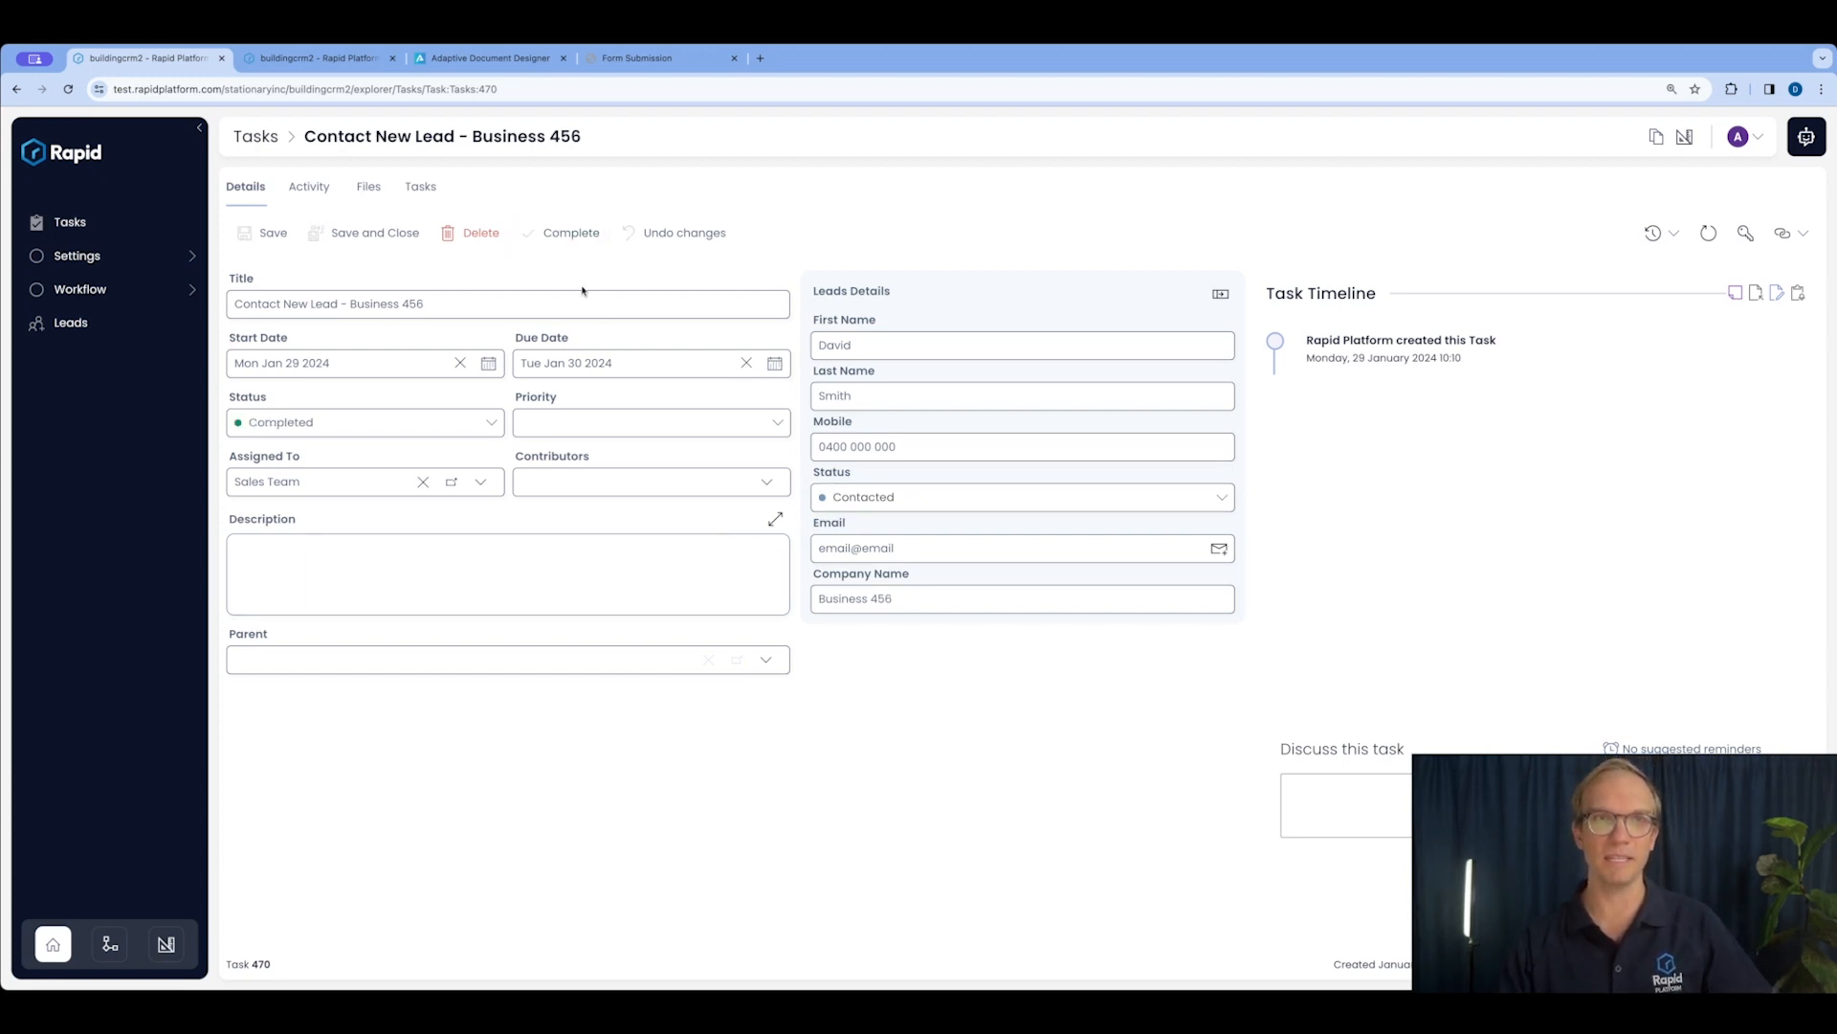
# Refresh the process run in the New Lead Process diagram and inspect the Wait 2 days timer on Discovery Questionnaire.
pyautogui.click(315, 59)
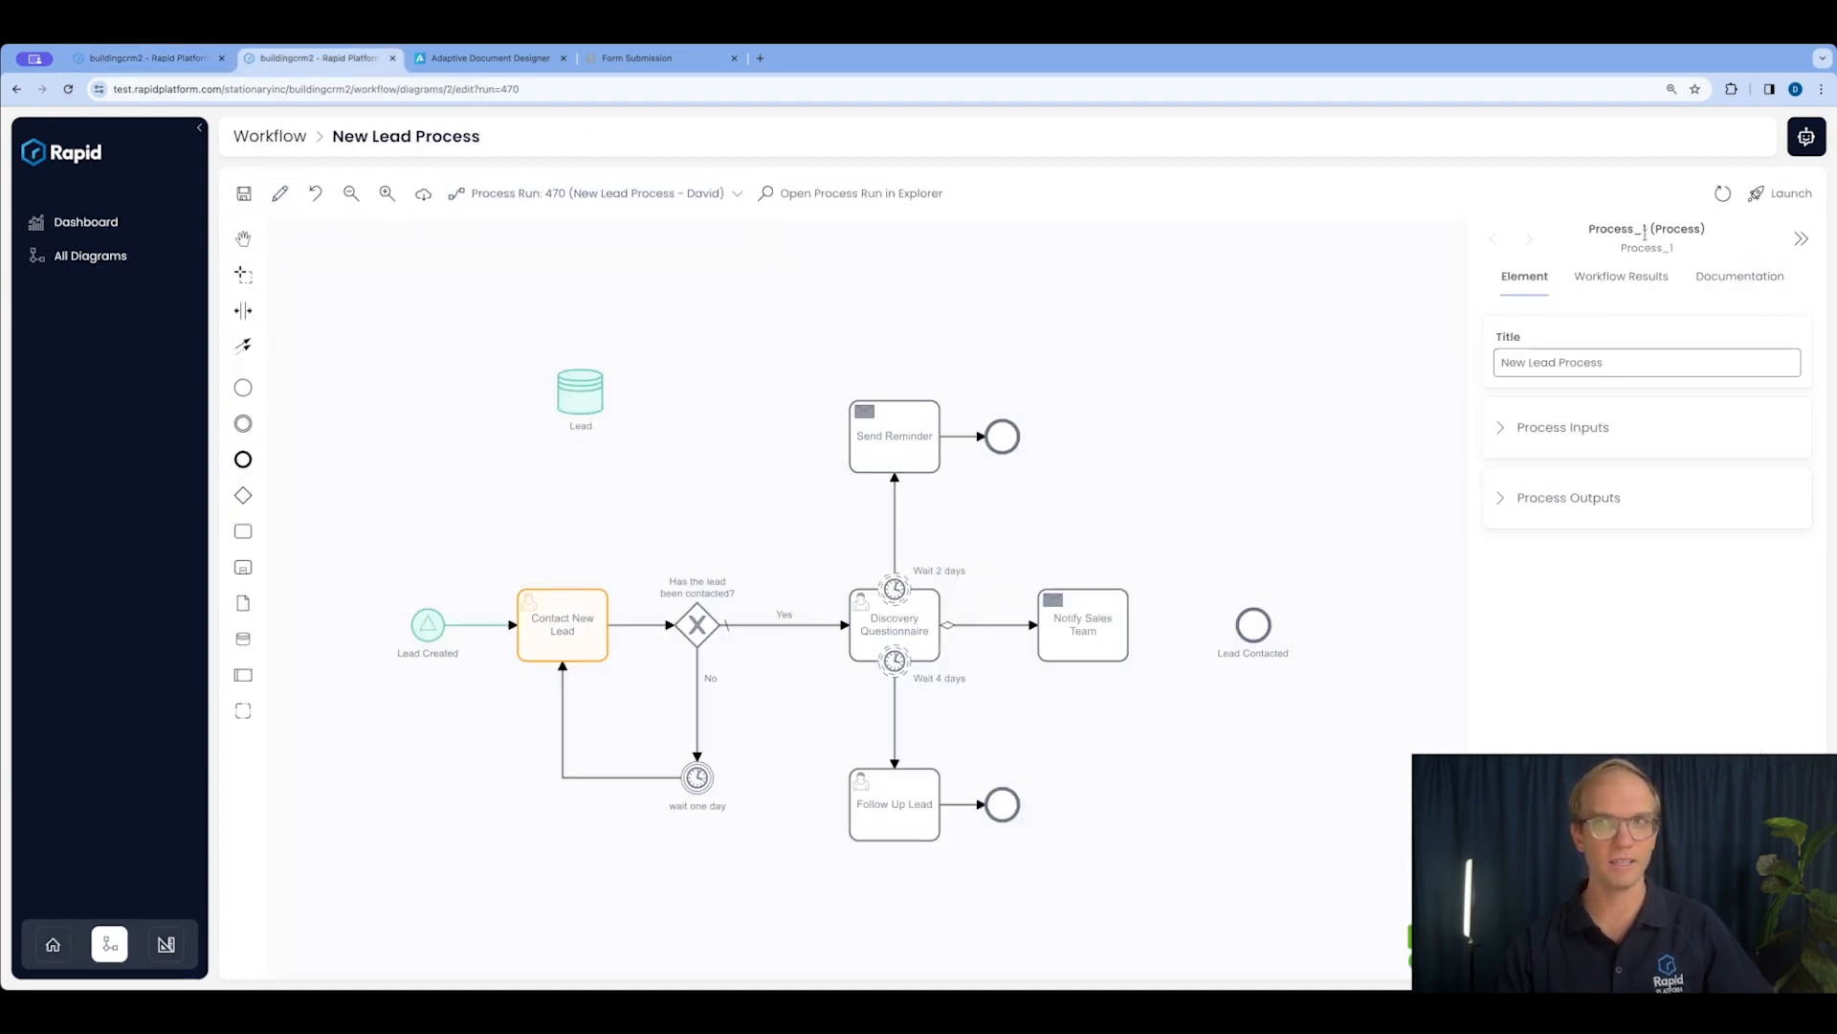
pyautogui.click(1723, 195)
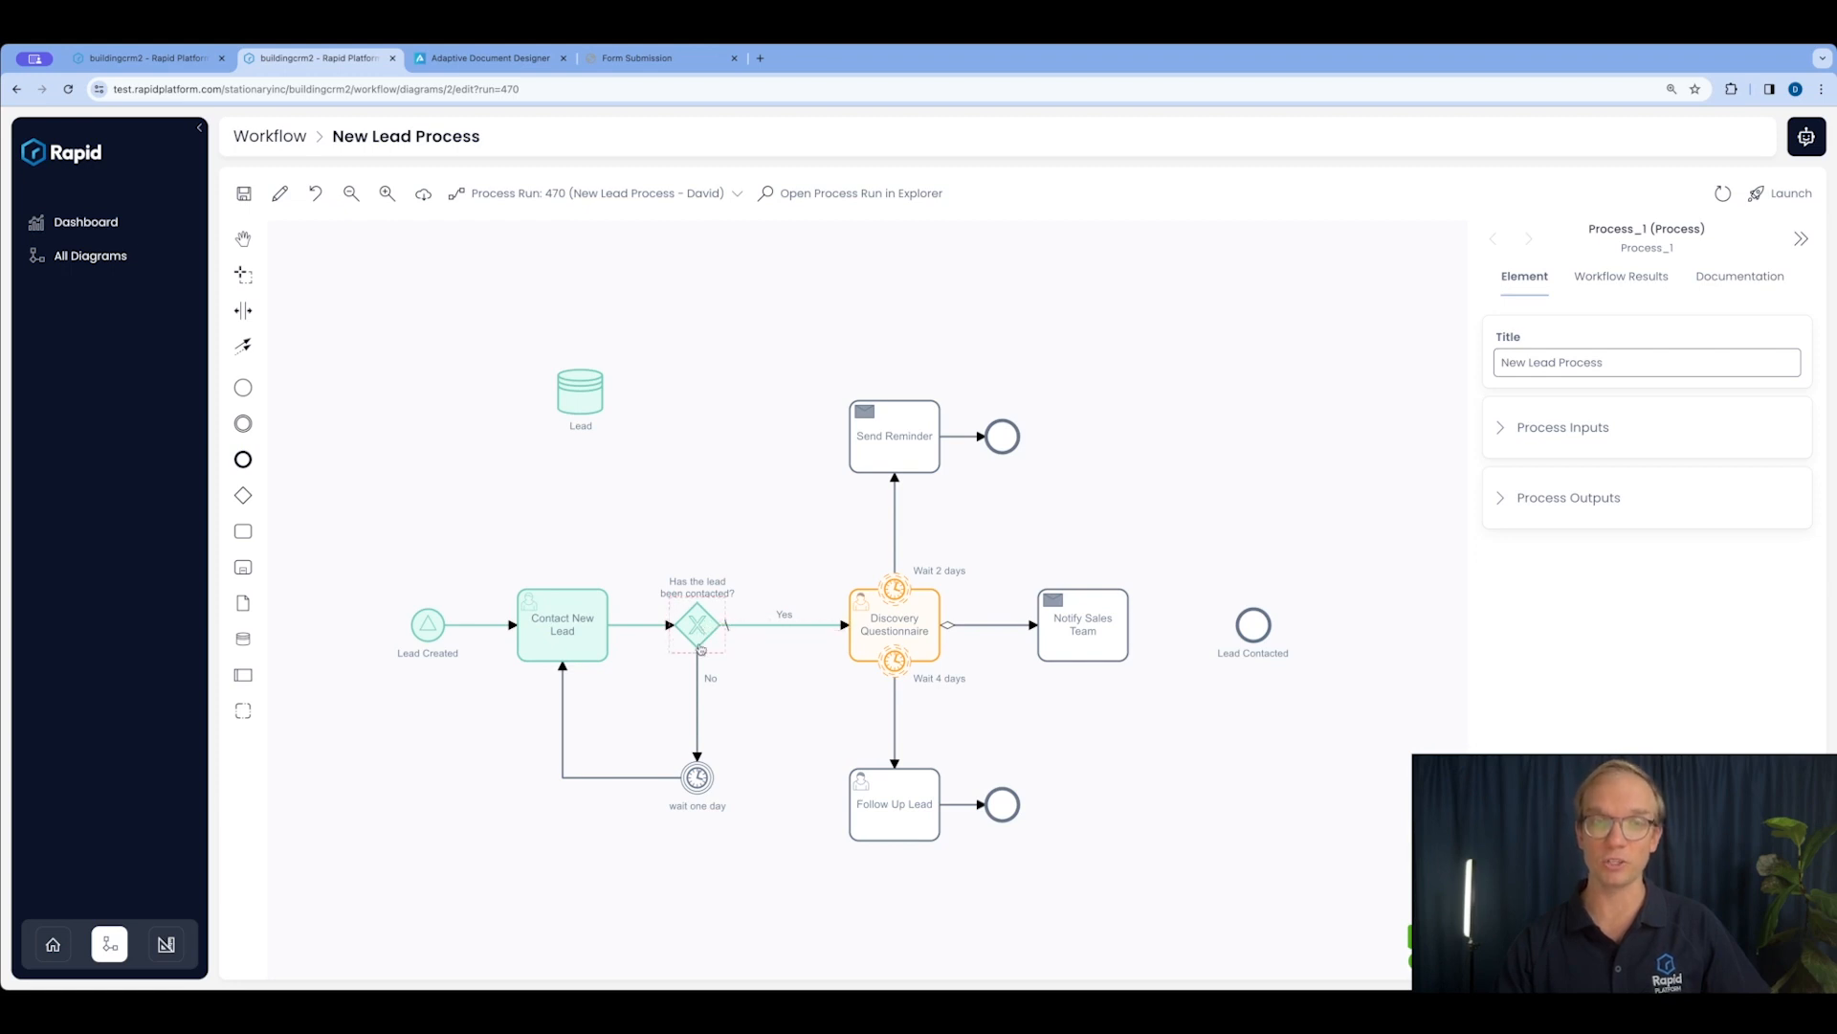
pyautogui.click(895, 590)
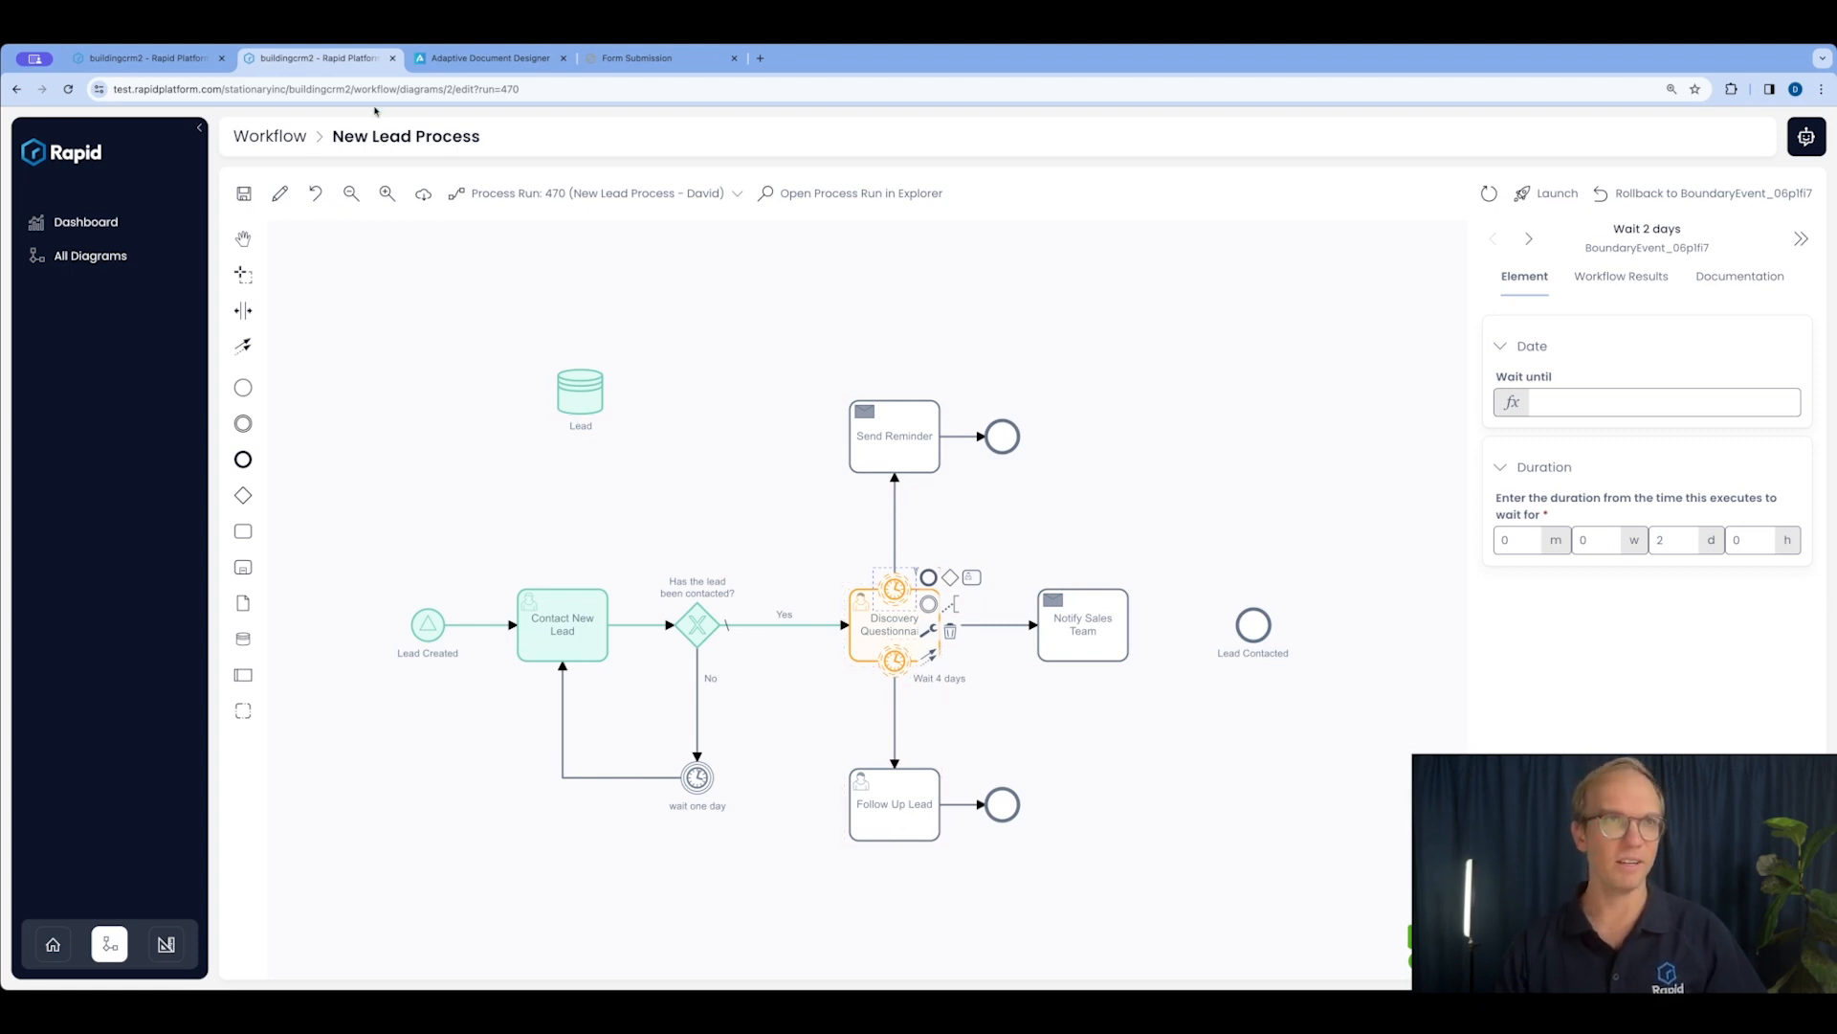
# Connect the Notify Sales Team task to the Lead Contacted end event and save the diagram.
pyautogui.click(1106, 659)
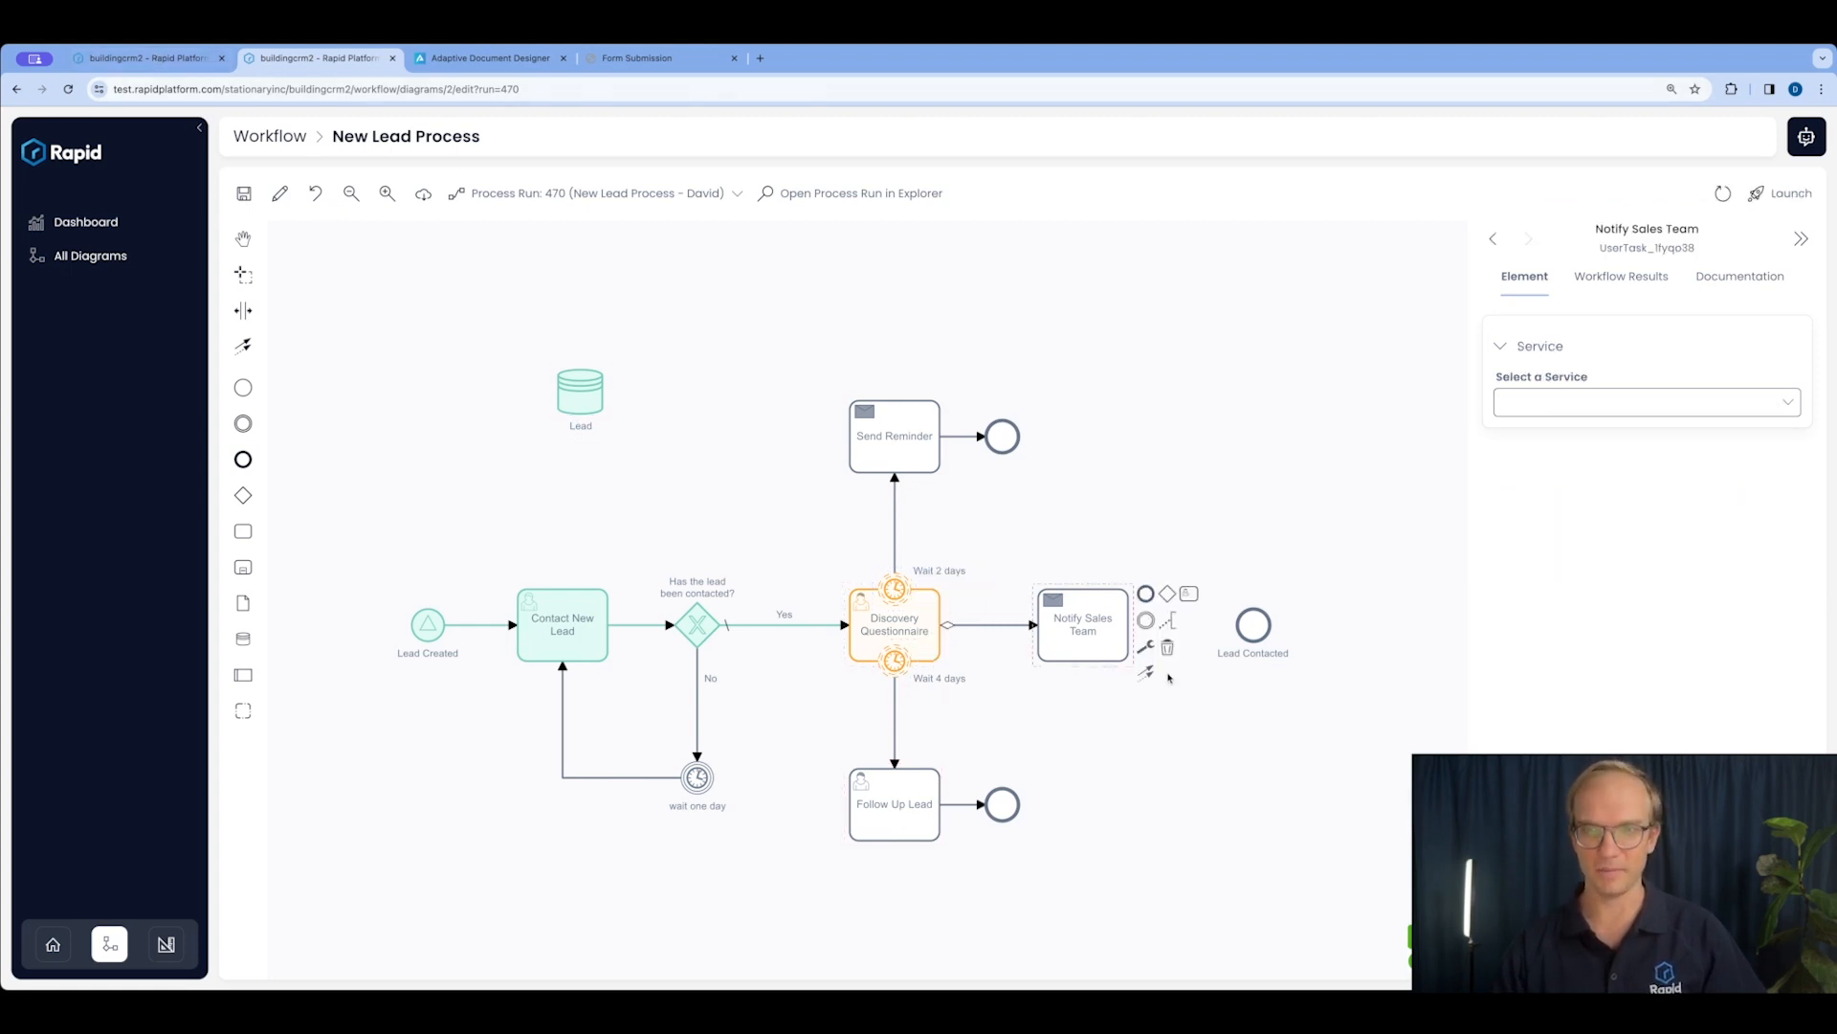
pyautogui.moveTo(1160, 678); pyautogui.dragTo(1253, 634)
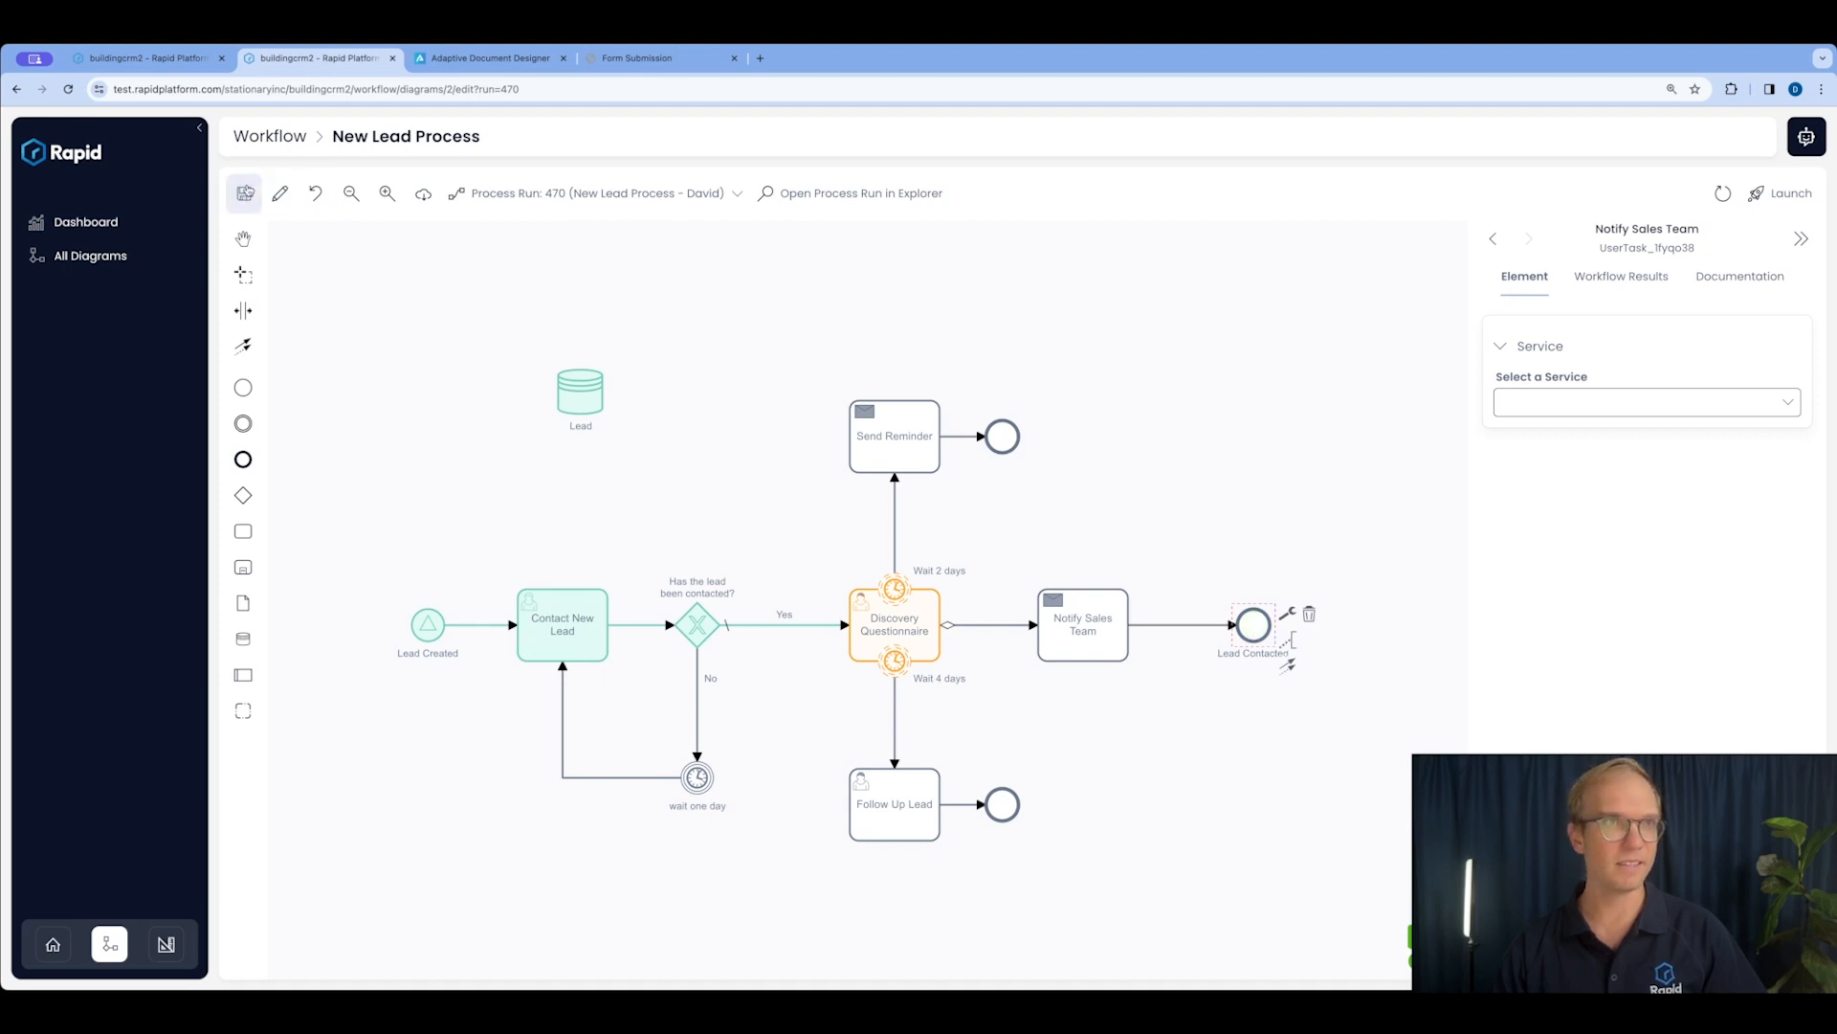
pyautogui.click(244, 195)
# Open the newest Discovery Questionnaire task from the Tasks list and mark it as complete.
pyautogui.click(114, 59)
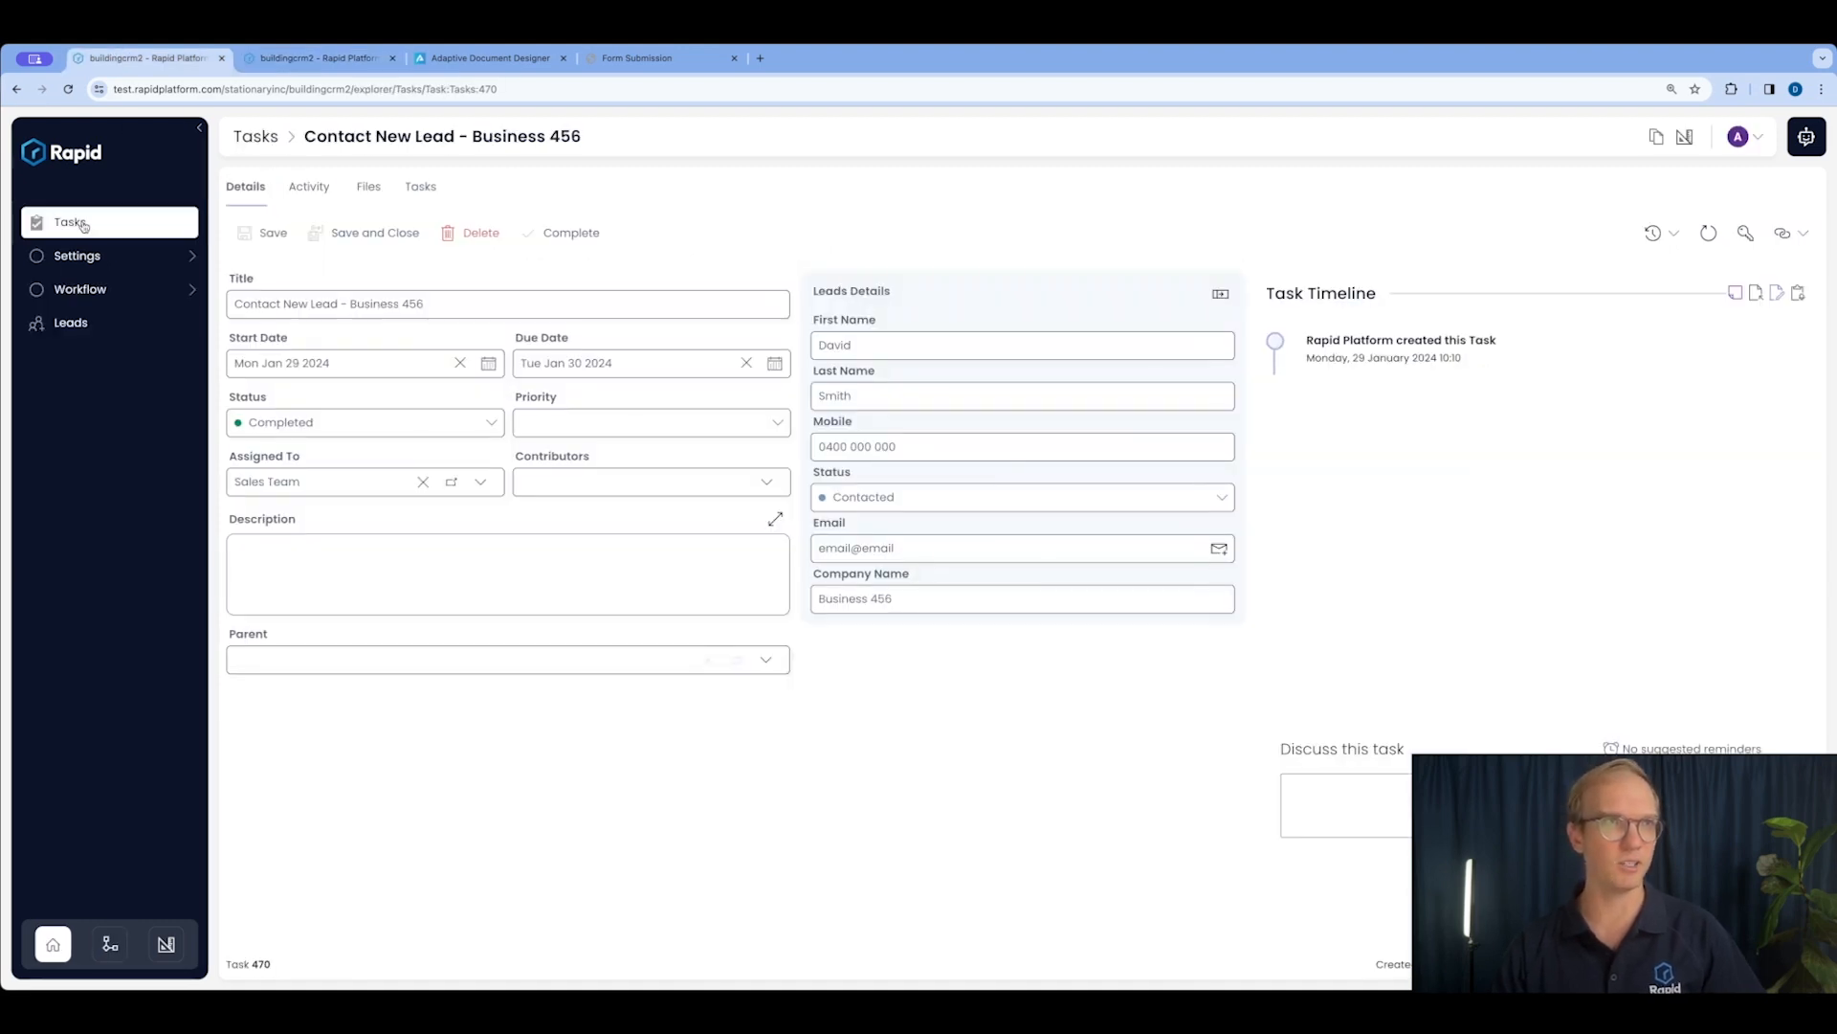
pyautogui.click(69, 224)
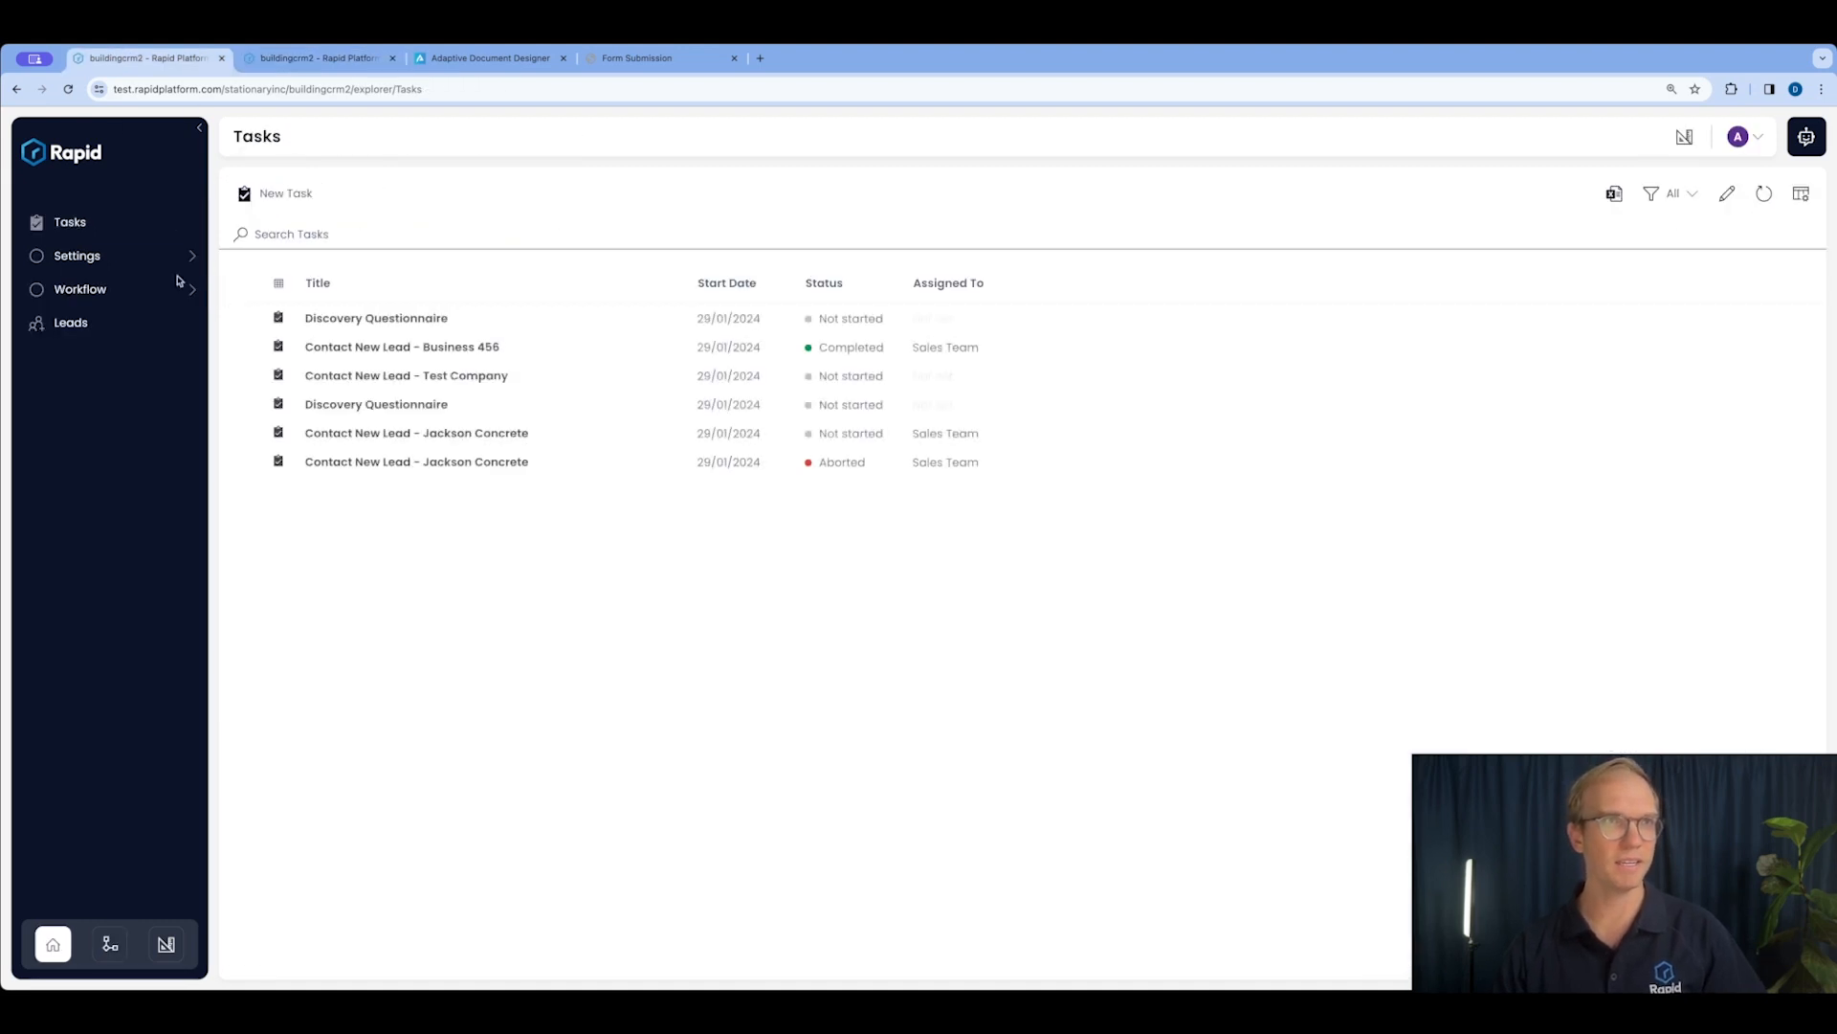
pyautogui.click(388, 327)
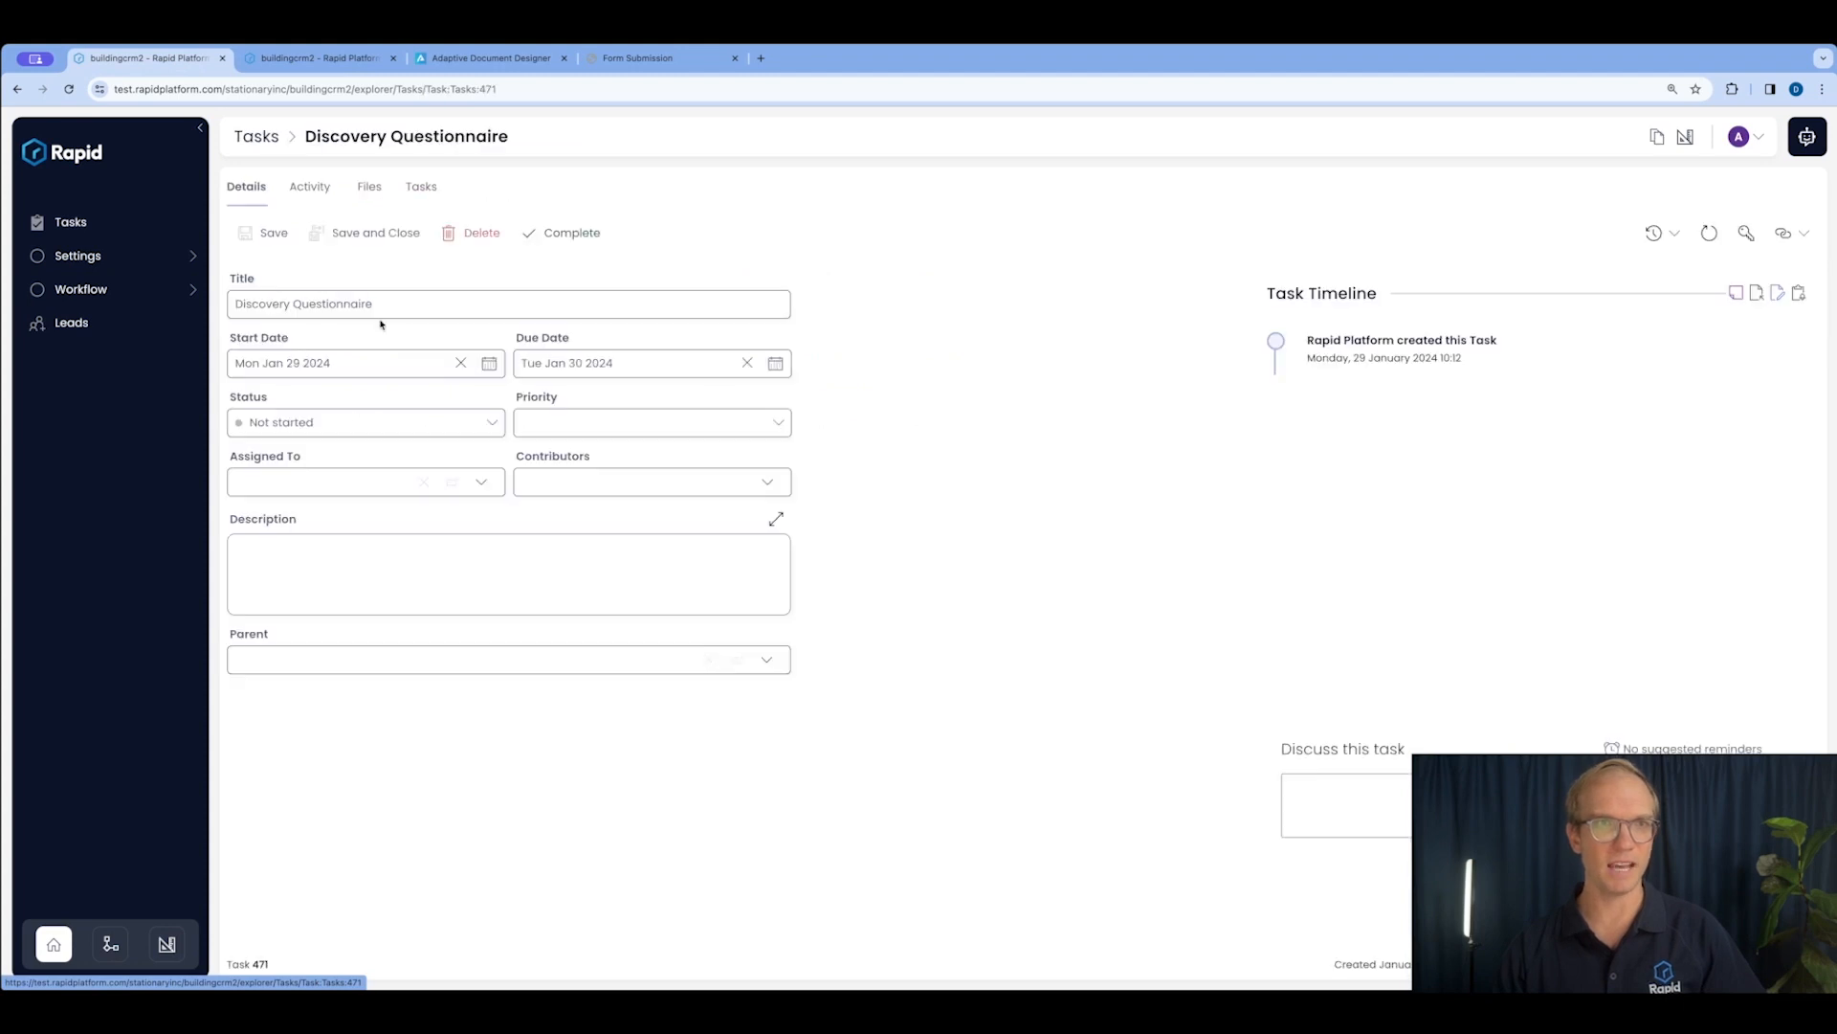
pyautogui.click(553, 234)
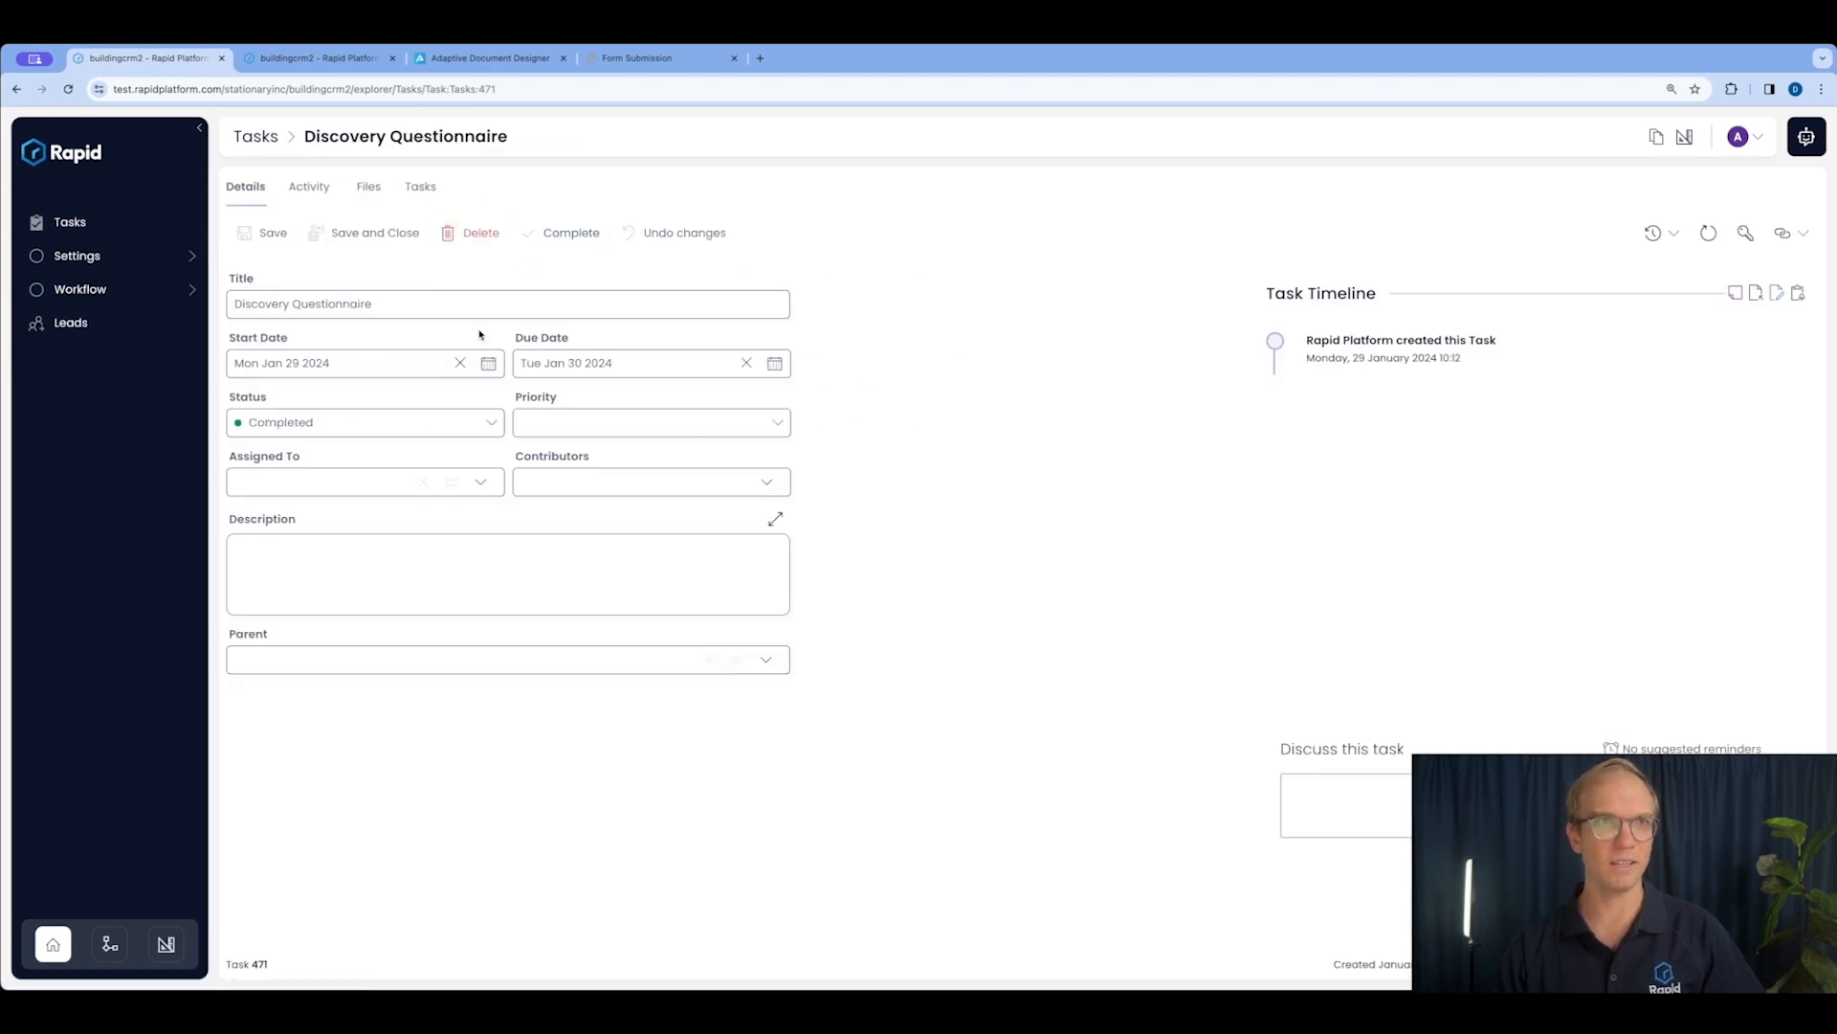
# Return to the New Lead Process diagram and inspect the Notify Sales Team task in the process run.
pyautogui.click(315, 59)
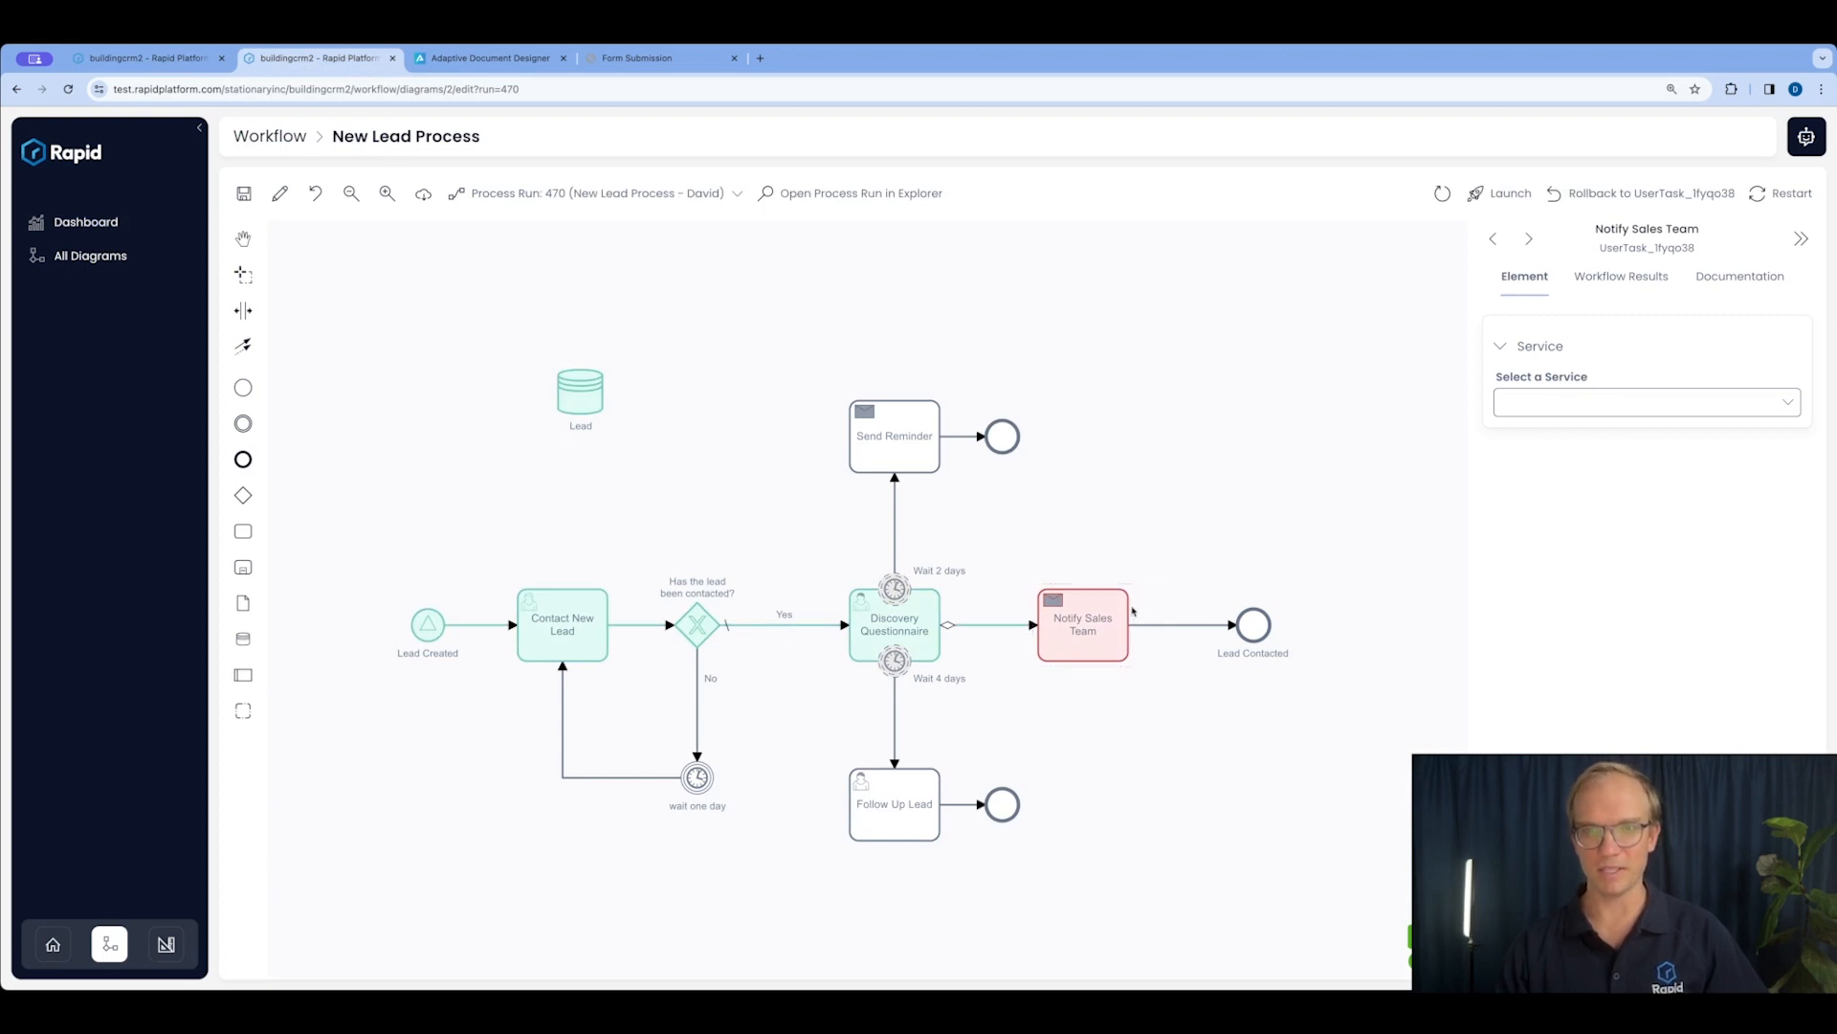
pyautogui.click(1095, 619)
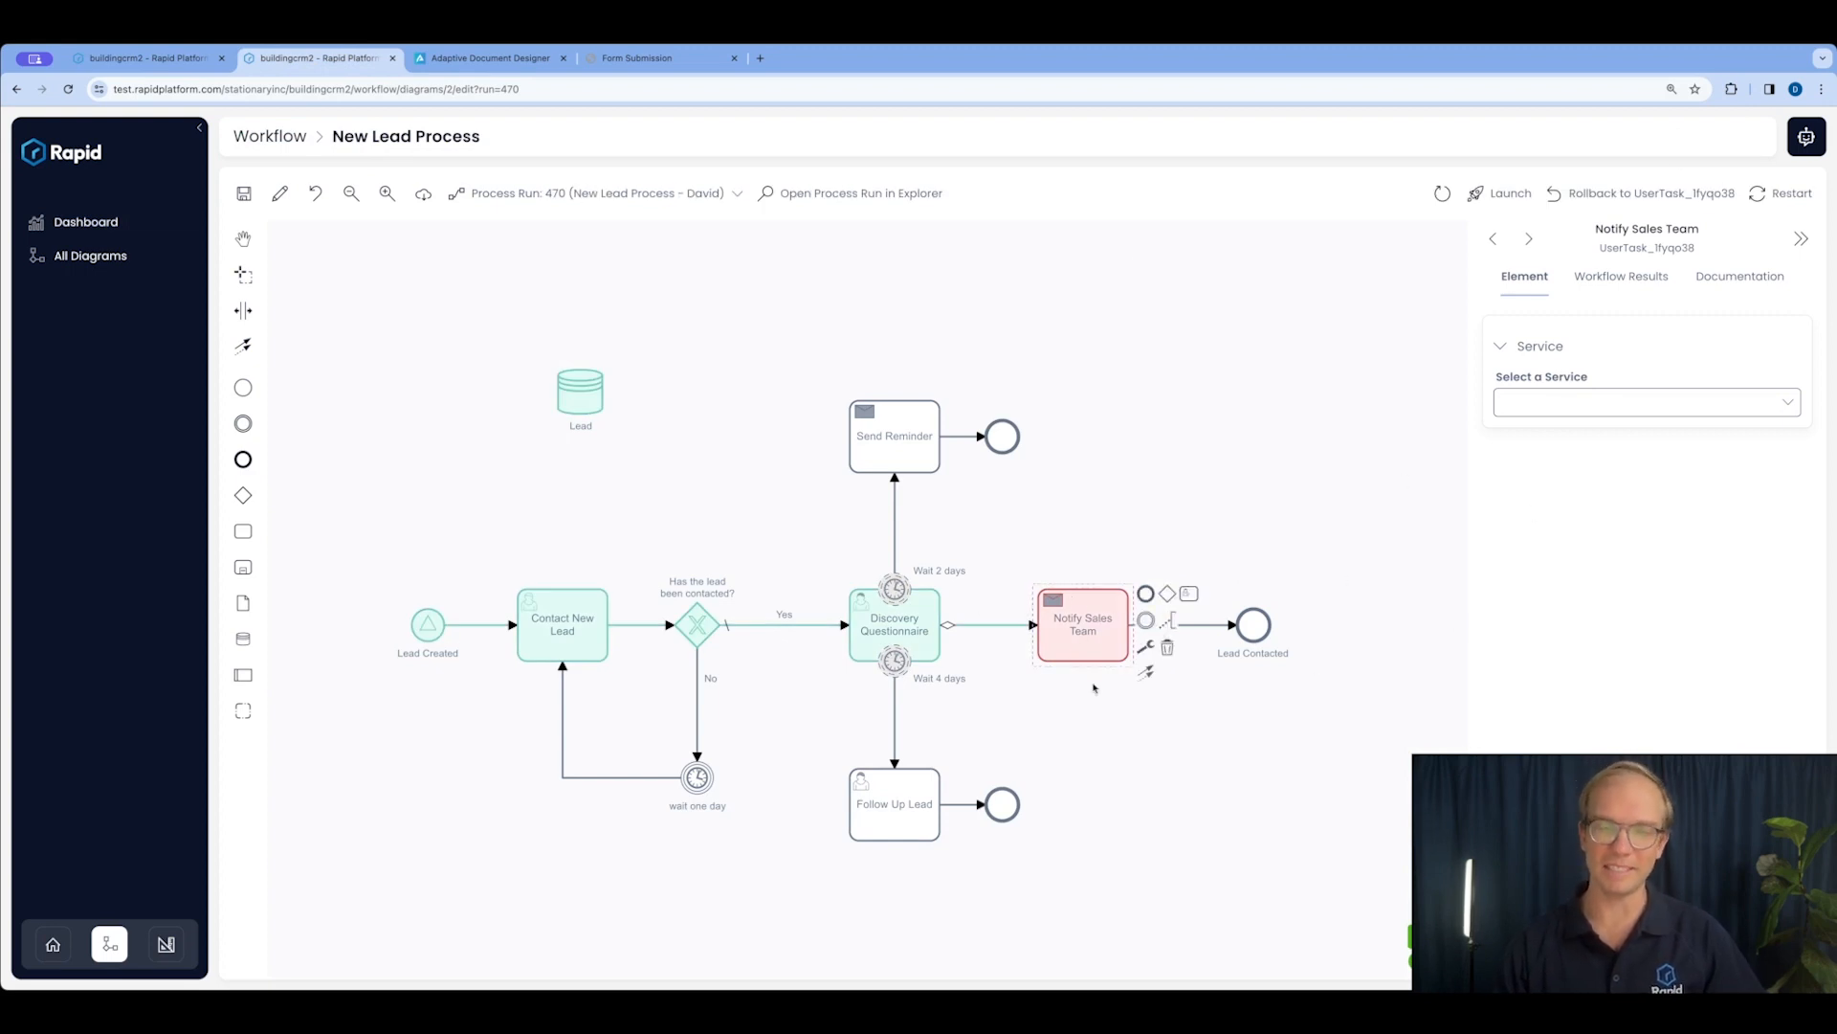